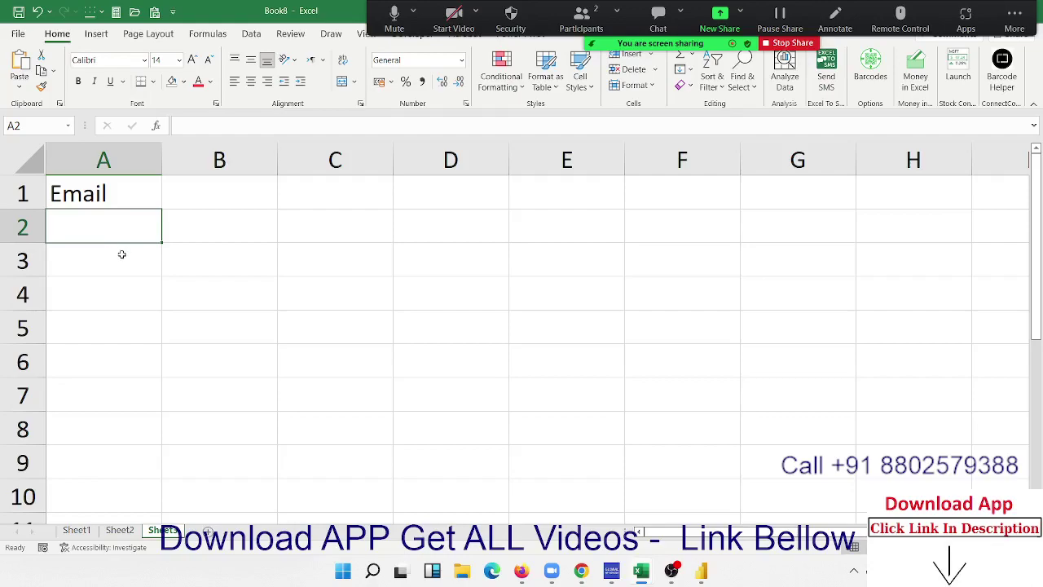
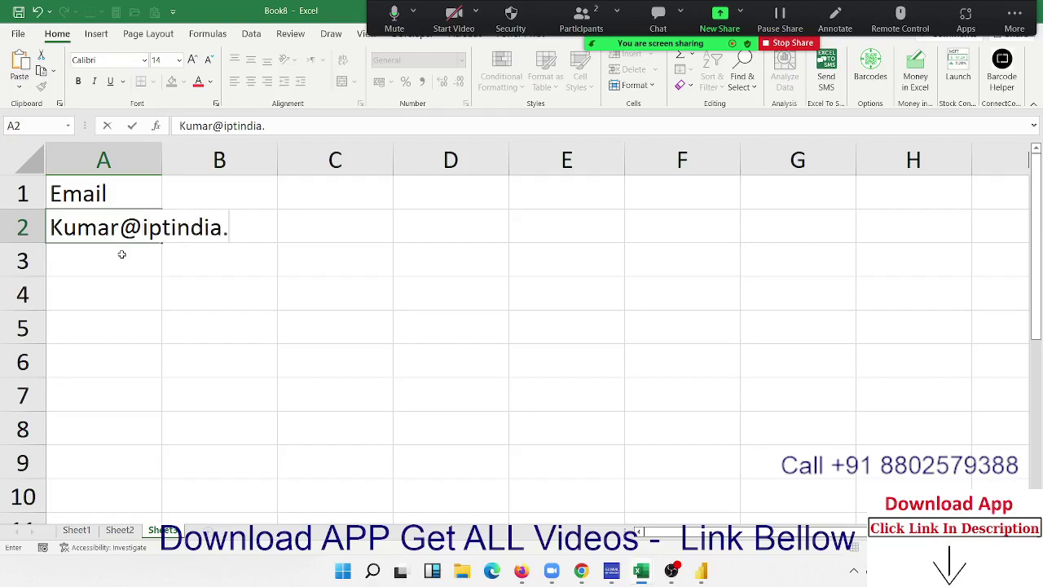
# Type the sample e-mail address into A2, fixing a typo, and autofit column A.
pyautogui.press('Return')
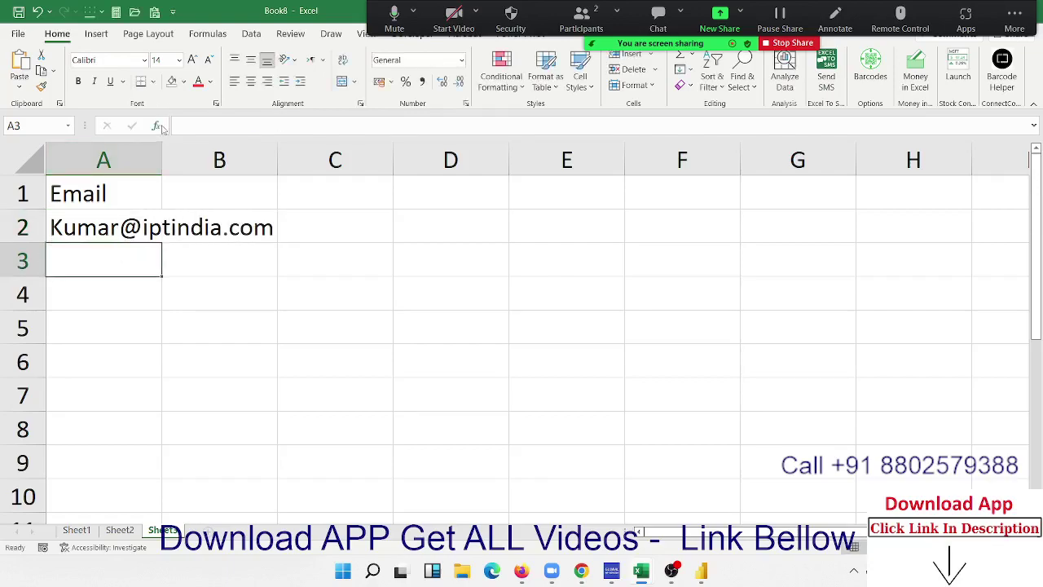
pyautogui.doubleClick(162, 156)
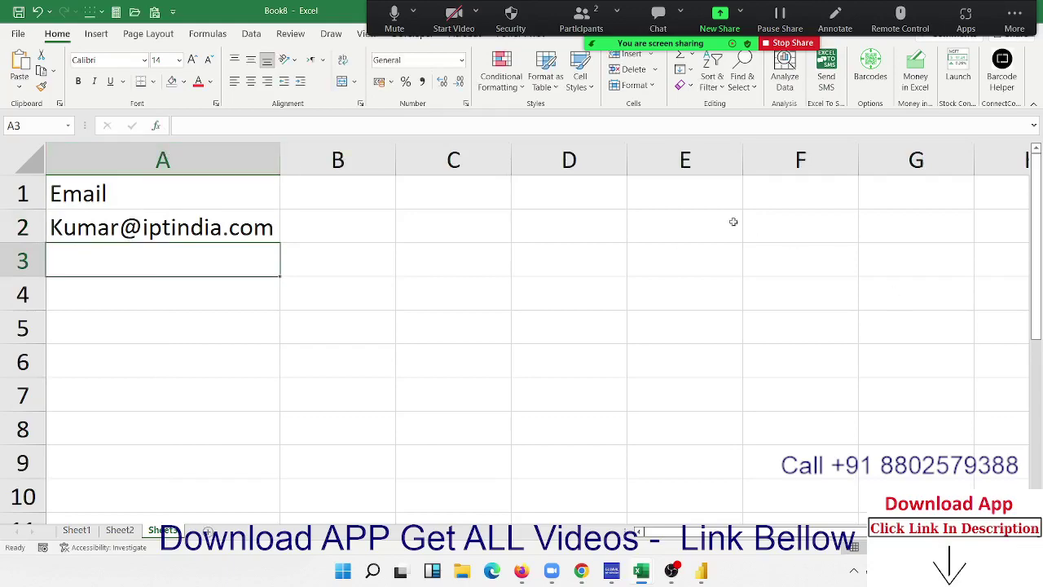
# Enter 123.369.321 in D2 and autofit column D.
pyautogui.click(576, 215)
pyautogui.write('123.36')
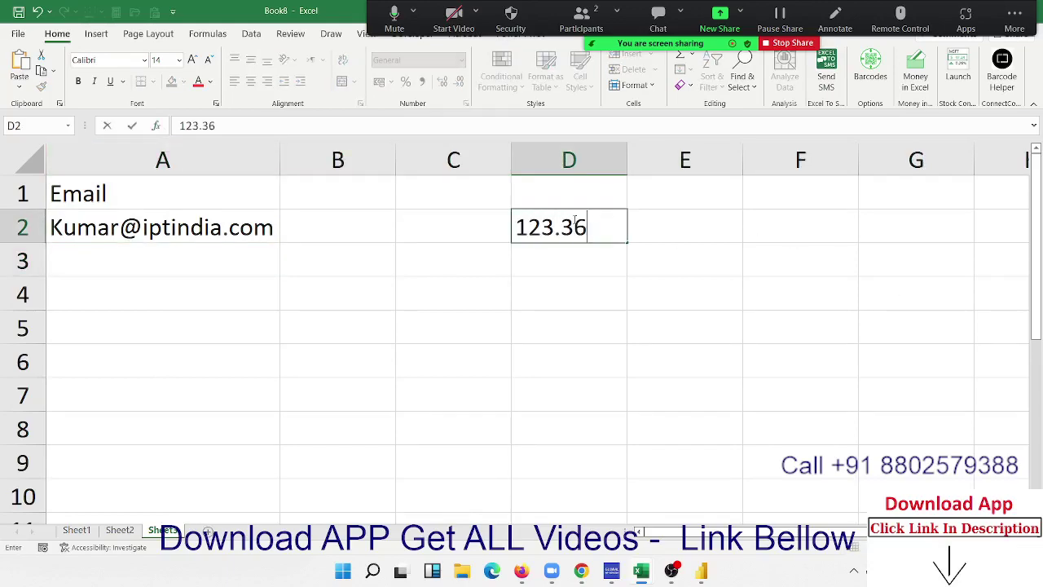
pyautogui.write('9.321')
pyautogui.press('Return')
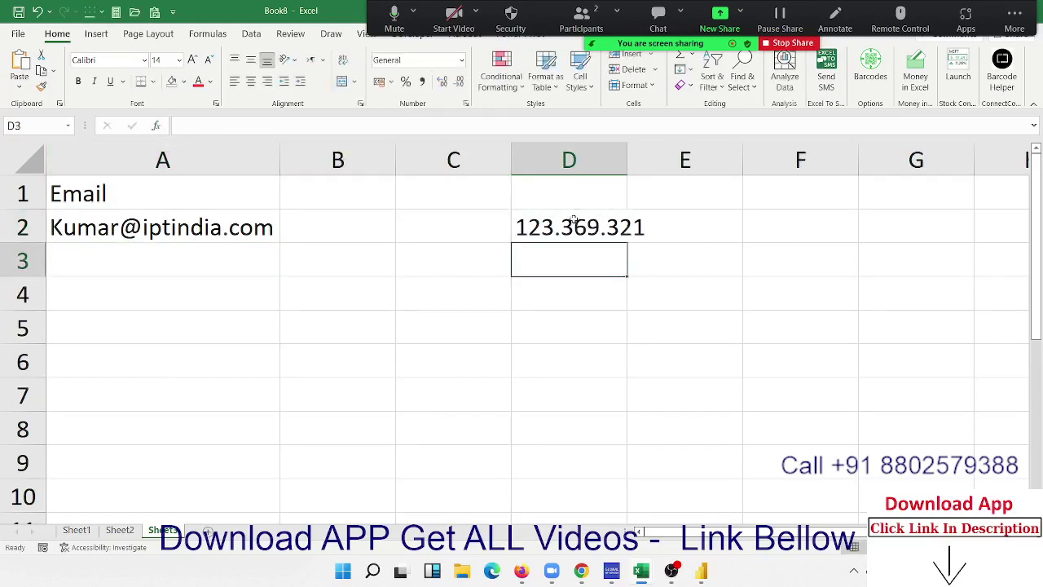
pyautogui.doubleClick(626, 160)
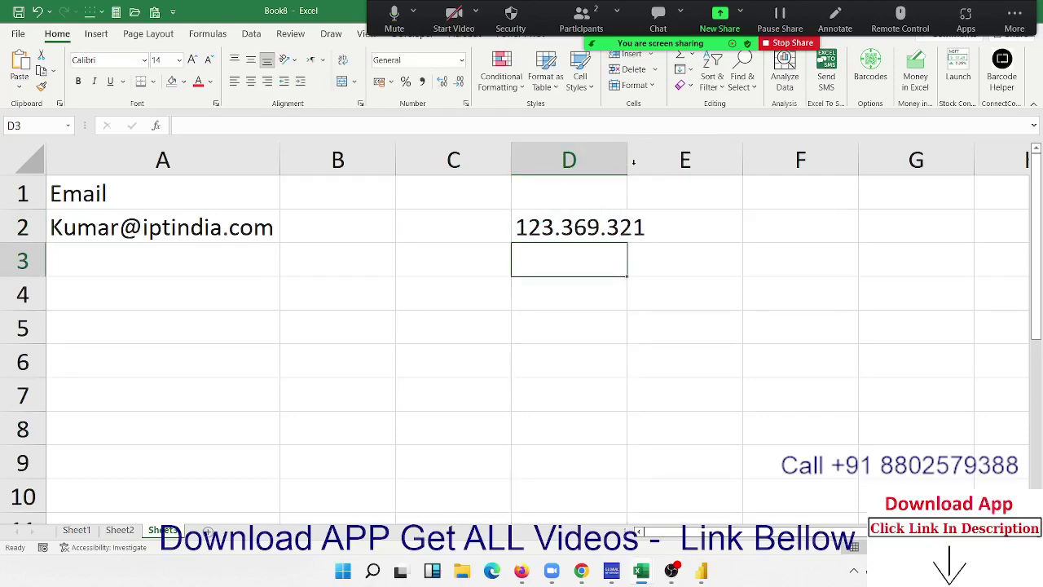
# Enter =LEFT(D2,3) in E2 so it returns 123.
pyautogui.click(683, 216)
pyautogui.write('=le')
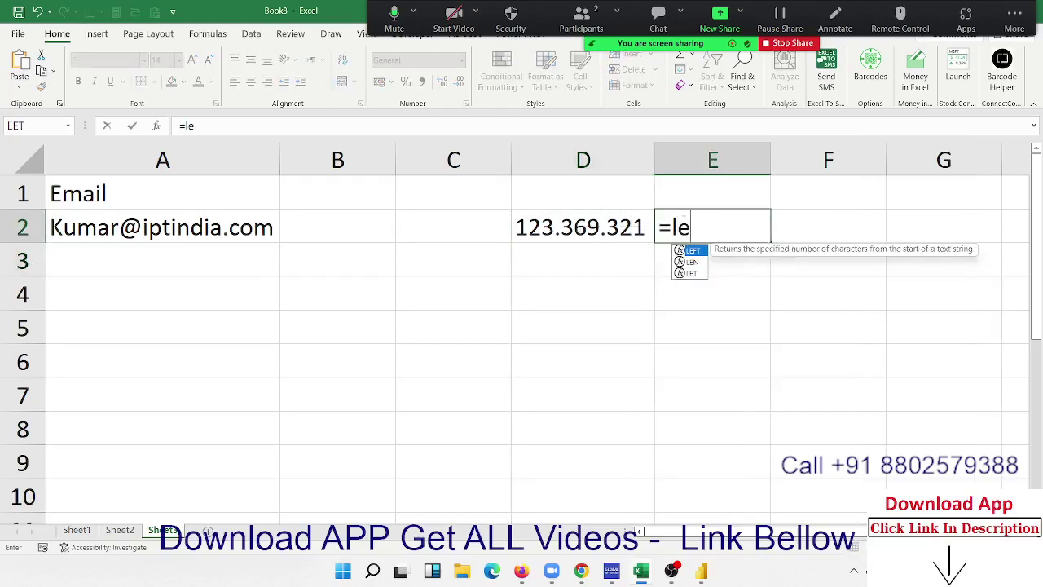
pyautogui.press('Tab')
pyautogui.press('Left')
pyautogui.press('Left')
pyautogui.press('Right')
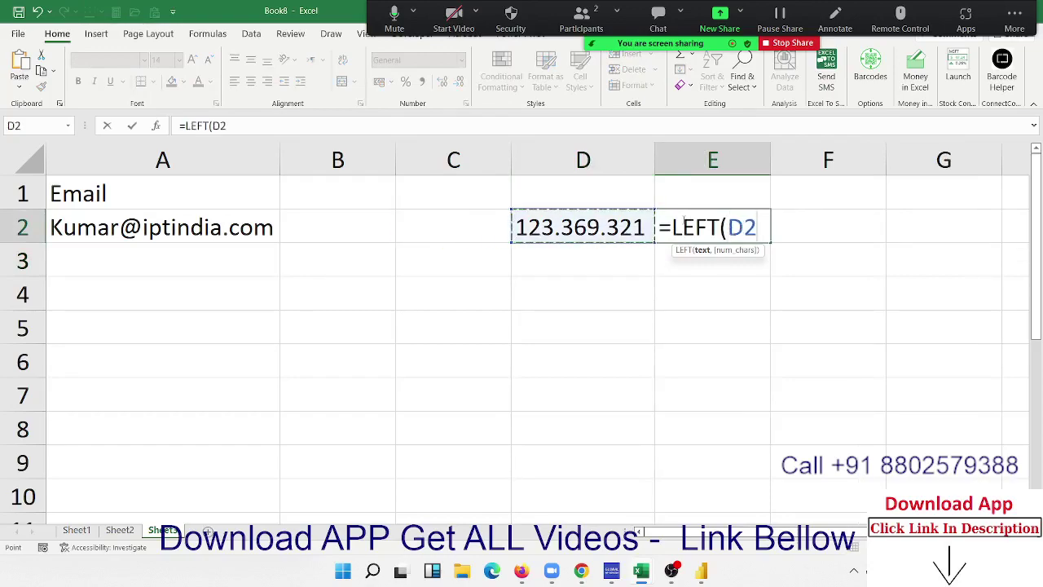
pyautogui.write(',')
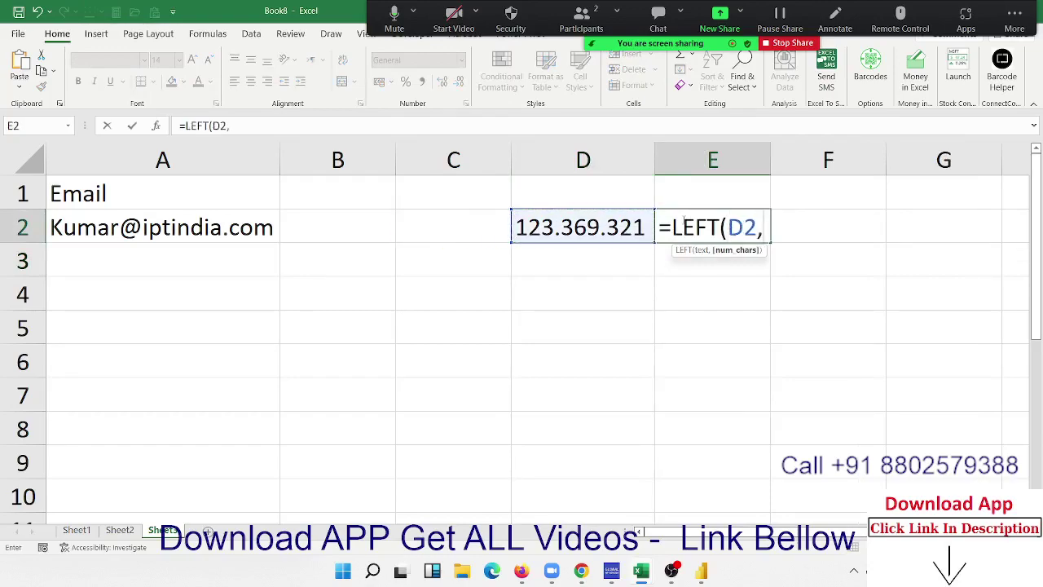
pyautogui.write('3)')
pyautogui.press('Return')
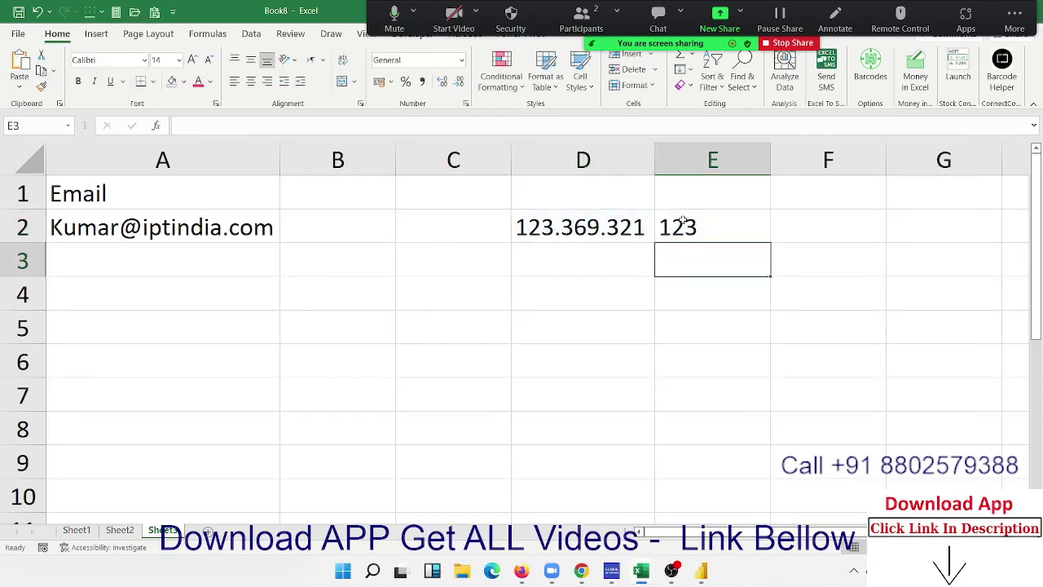
pyautogui.click(683, 222)
# Enter =RIGHT(D2,3) in G2 so it returns 321.
pyautogui.press('Right')
pyautogui.press('Right')
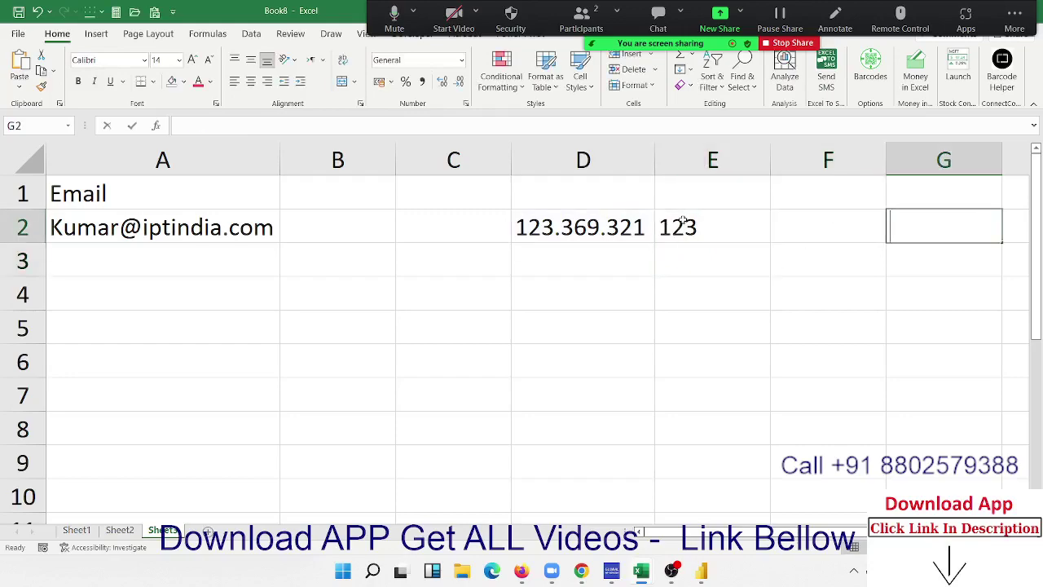
pyautogui.write('=ri')
pyautogui.press('Tab')
pyautogui.press('Left')
pyautogui.press('Left')
pyautogui.press('Left')
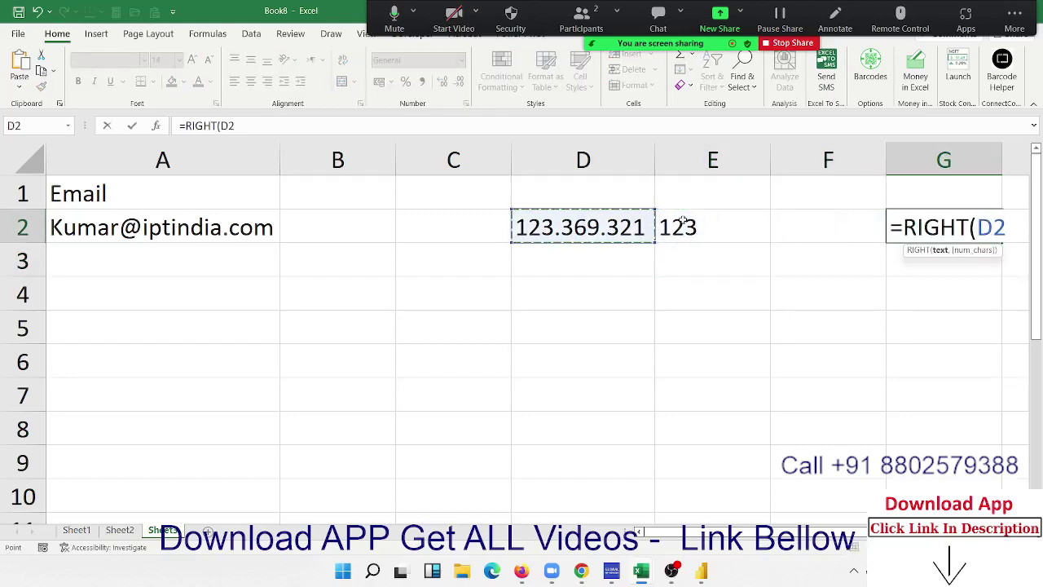
pyautogui.write(',')
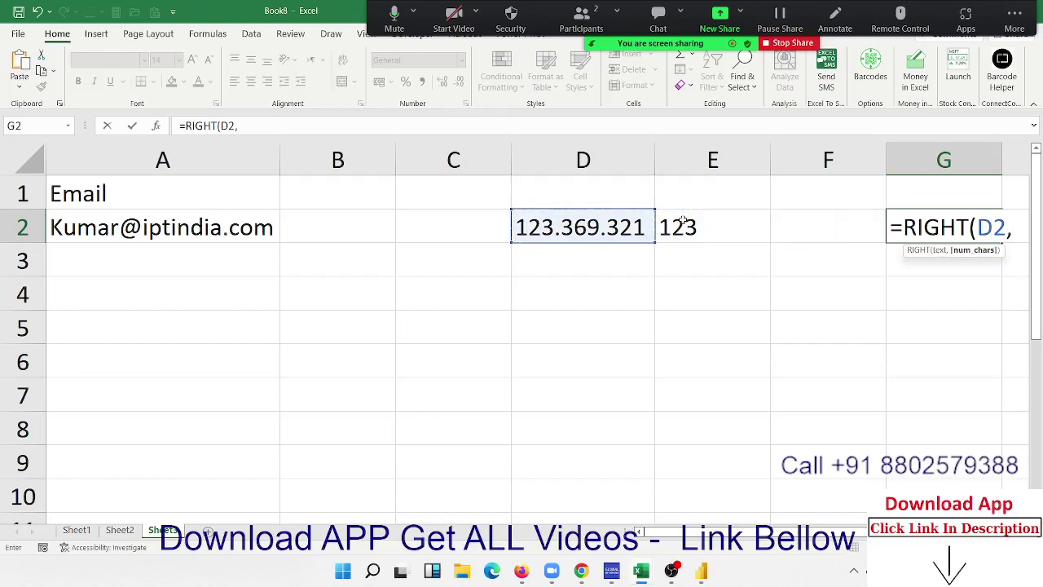
pyautogui.write('3)')
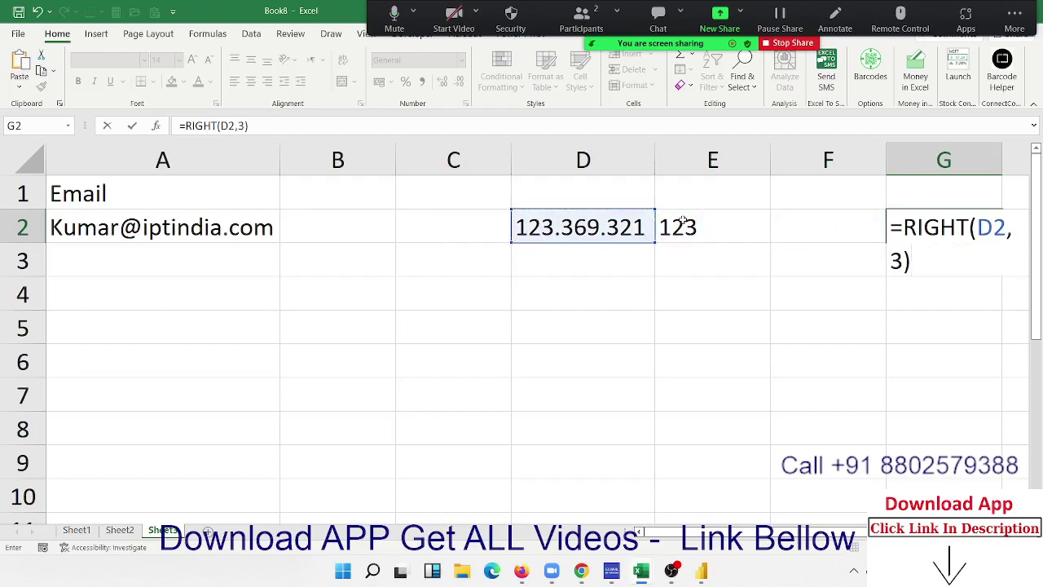
pyautogui.press('Return')
pyautogui.press('Up')
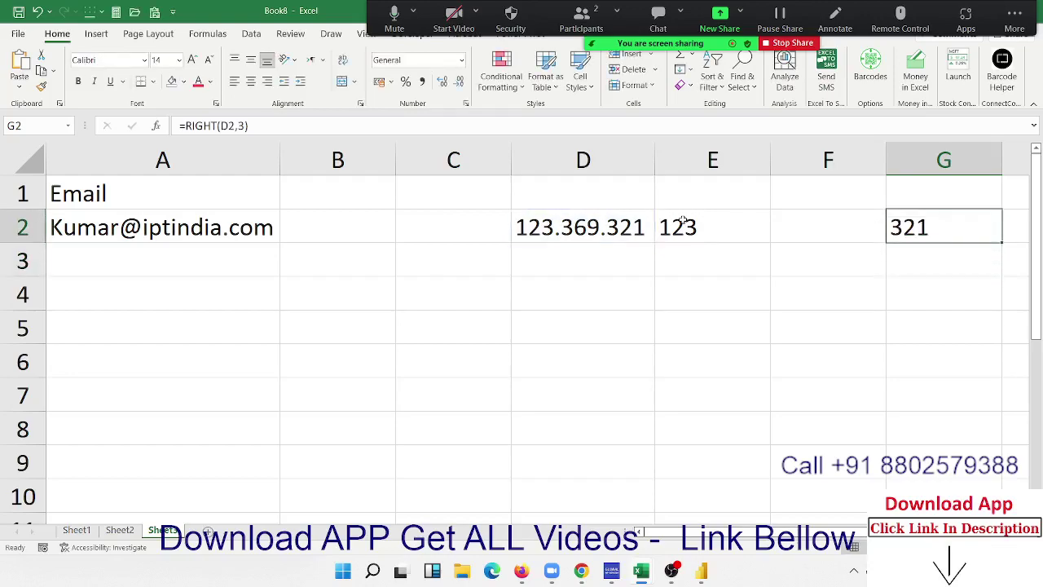
pyautogui.press('Left')
# Enter =MID(D2,5,3) in F2 to return the middle digits 369.
pyautogui.write('=')
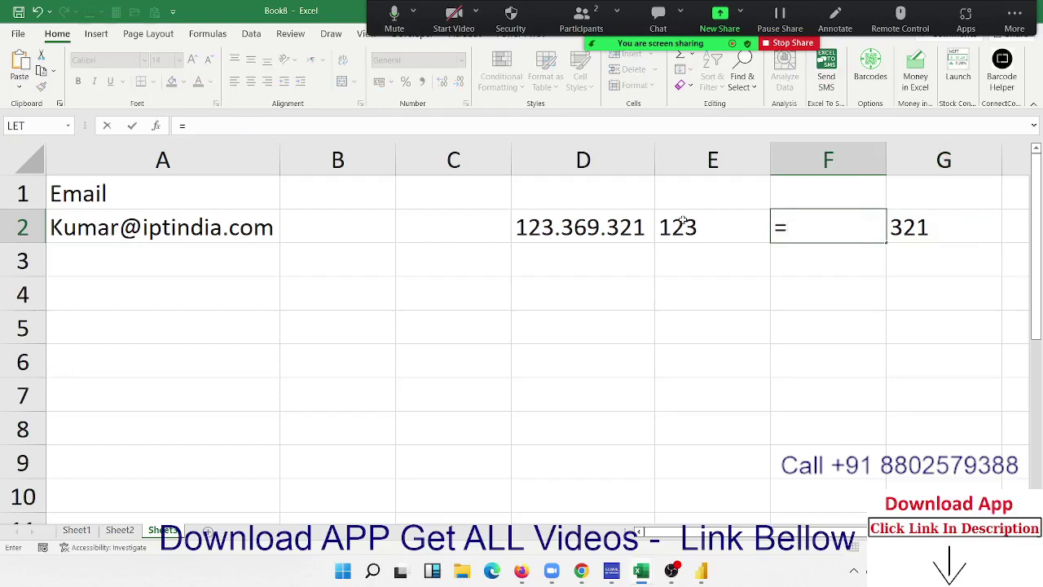
pyautogui.write('mi')
pyautogui.press('Tab')
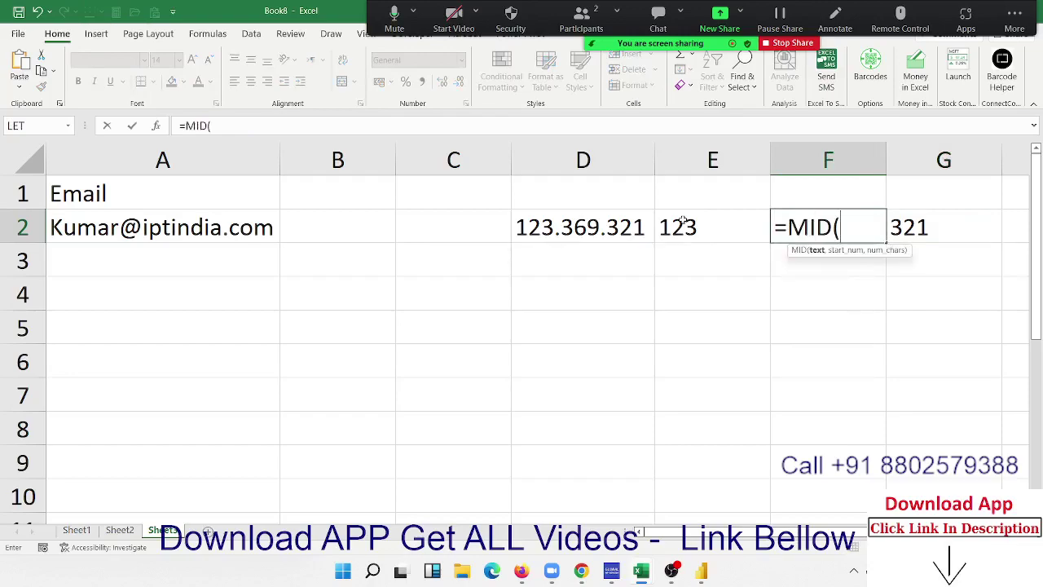
pyautogui.click(525, 231)
pyautogui.write(',')
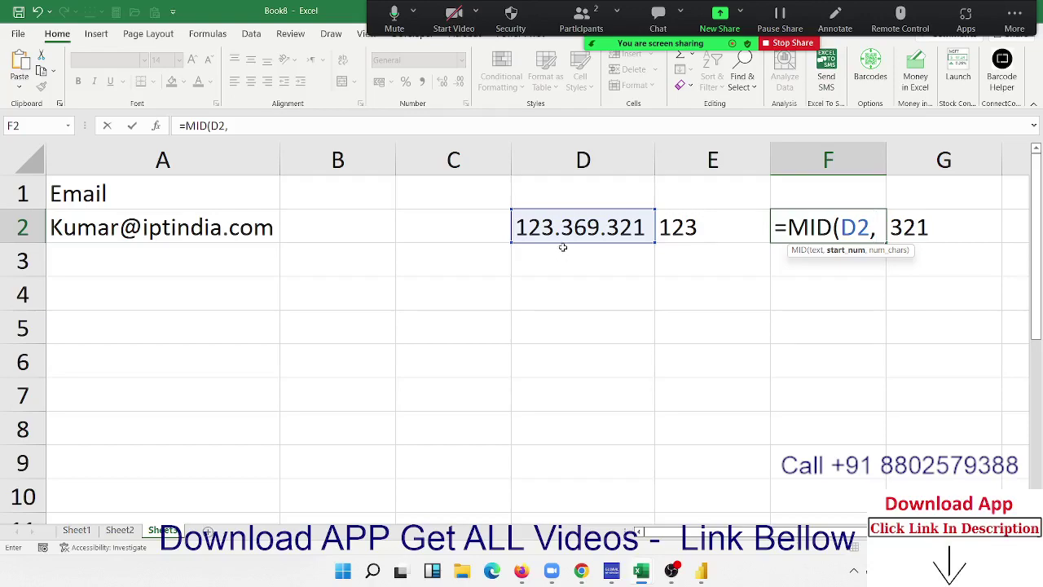
pyautogui.press('ctrl')
pyautogui.write('5')
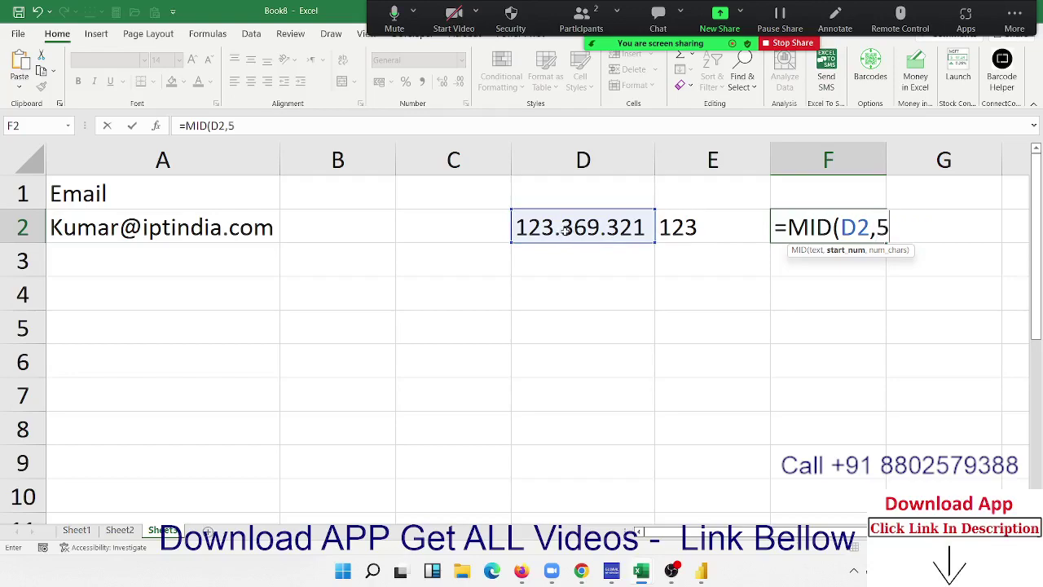
pyautogui.write(',')
pyautogui.write('3')
pyautogui.press('Return')
pyautogui.press('Up')
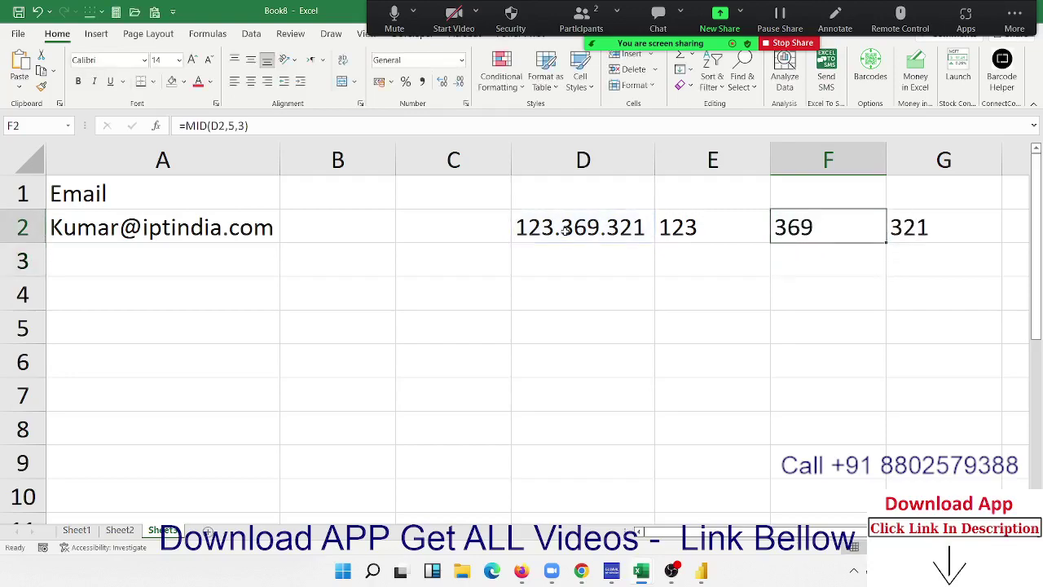
pyautogui.press('Left')
pyautogui.press('Left')
# Insert a new empty column B after reviewing the row 2 formulas.
pyautogui.press('Right')
pyautogui.press('Right')
pyautogui.press('Right')
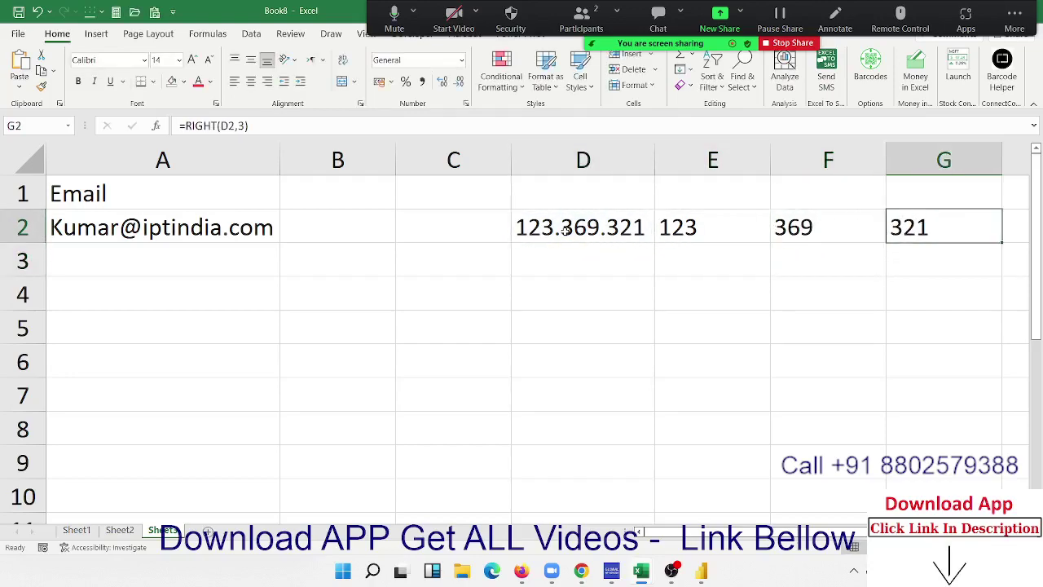
pyautogui.press('Left')
pyautogui.press('Left')
pyautogui.press('Right')
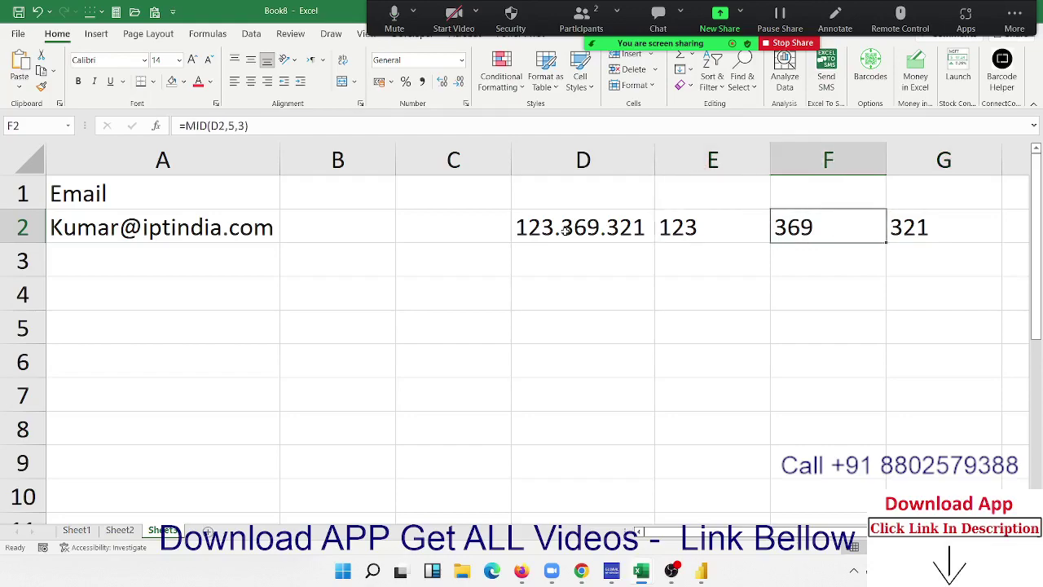
pyautogui.press('Right')
pyautogui.press('Left')
pyautogui.press('Left')
pyautogui.press('Left')
pyautogui.press('Left')
pyautogui.press('Left')
pyautogui.press('Right')
pyautogui.press('Up')
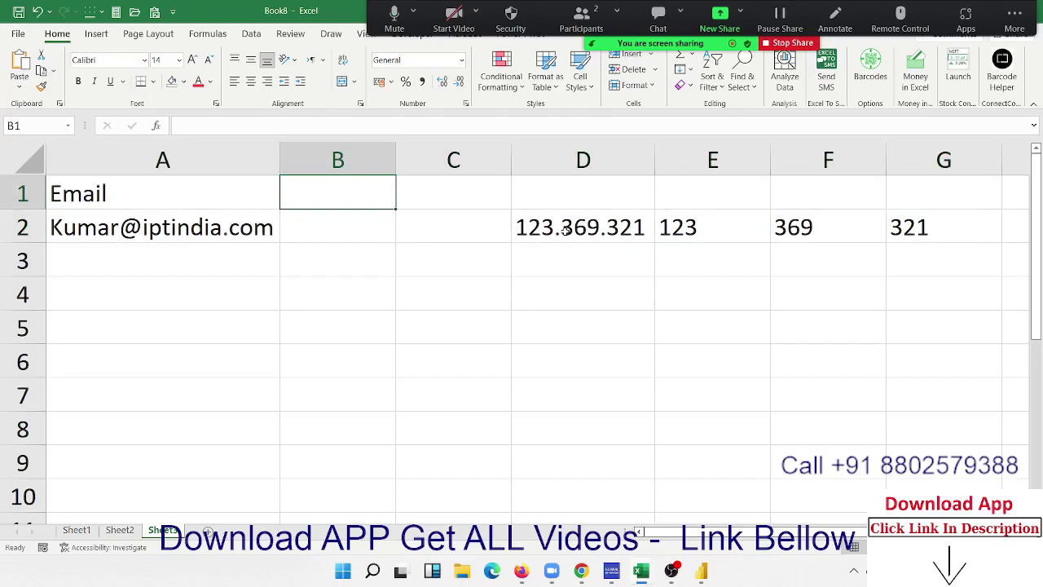
pyautogui.hotkey('ctrl', 'space')
pyautogui.hotkey('ctrl', '+')
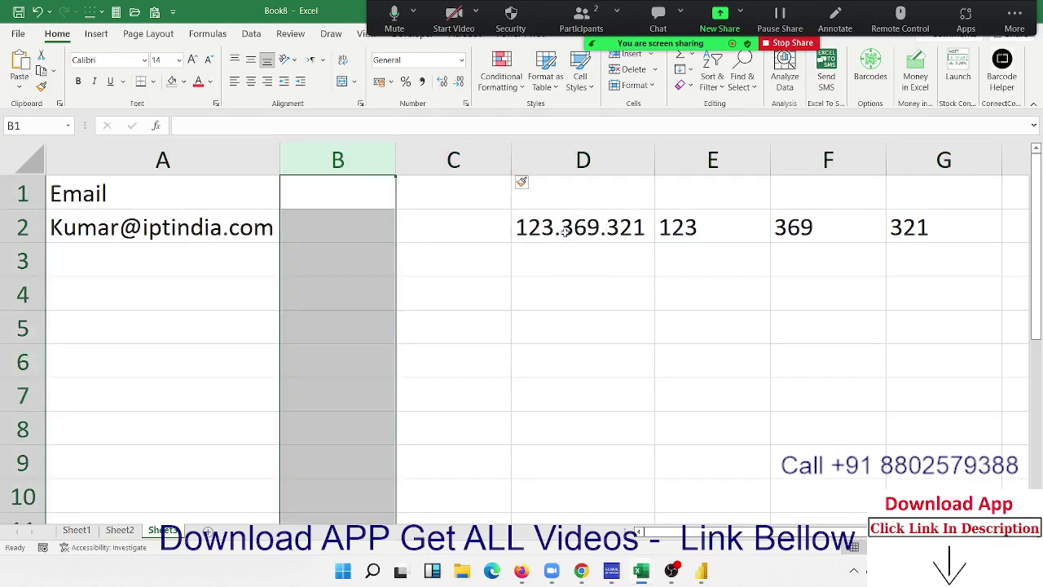
pyautogui.press('Up')
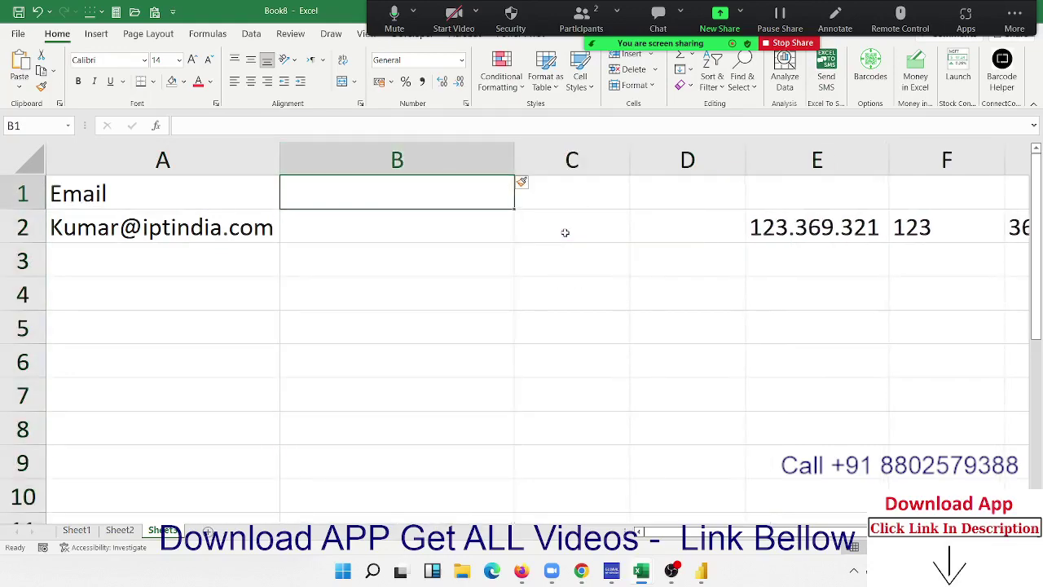
# Add the headings 'ID' in B1 and 'domain' in C1.
pyautogui.write('ID')
pyautogui.press('Tab')
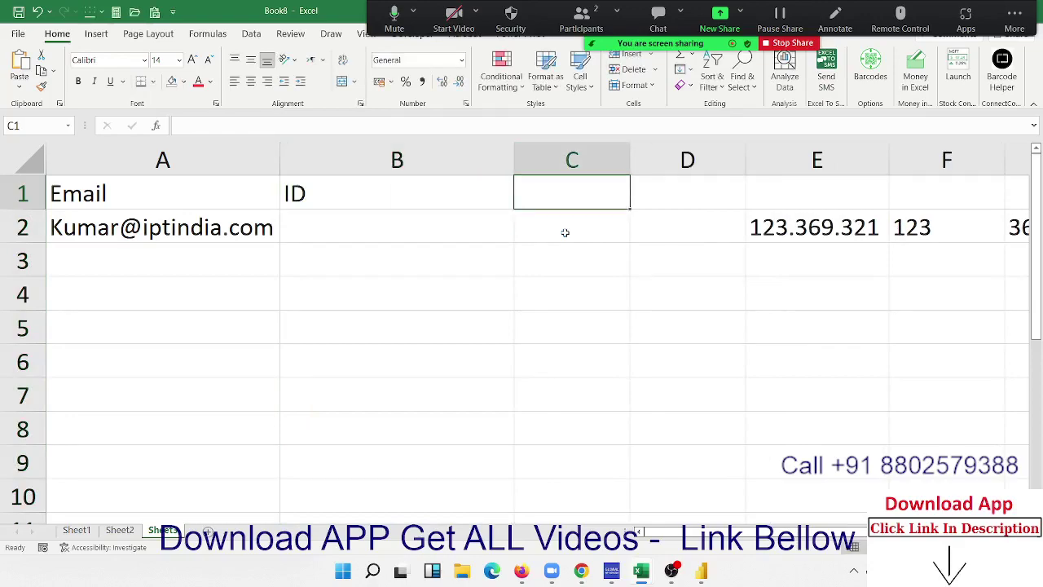
pyautogui.write('don')
pyautogui.press('BackSpace')
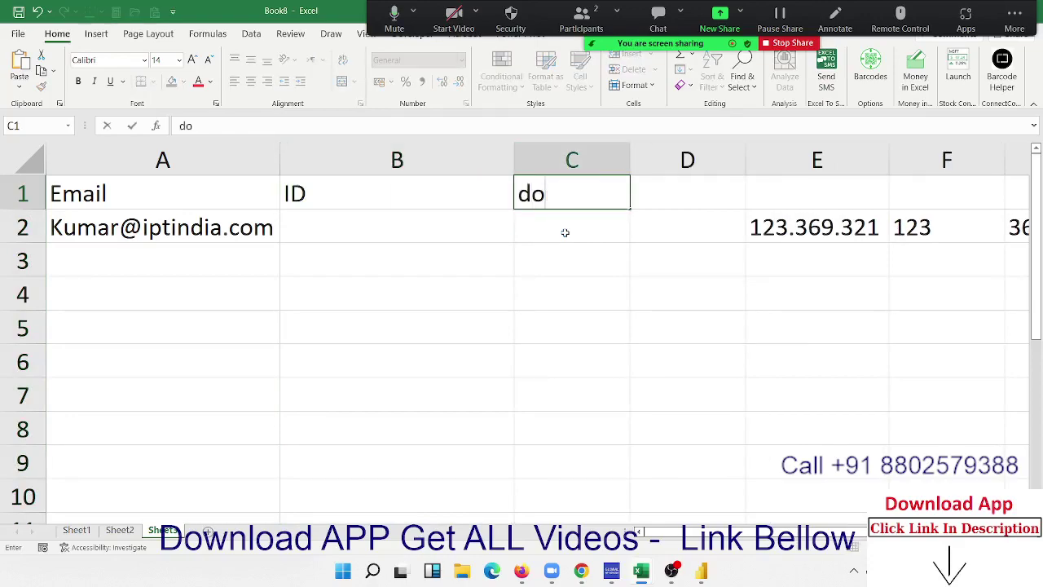
pyautogui.write('main')
pyautogui.press('Return')
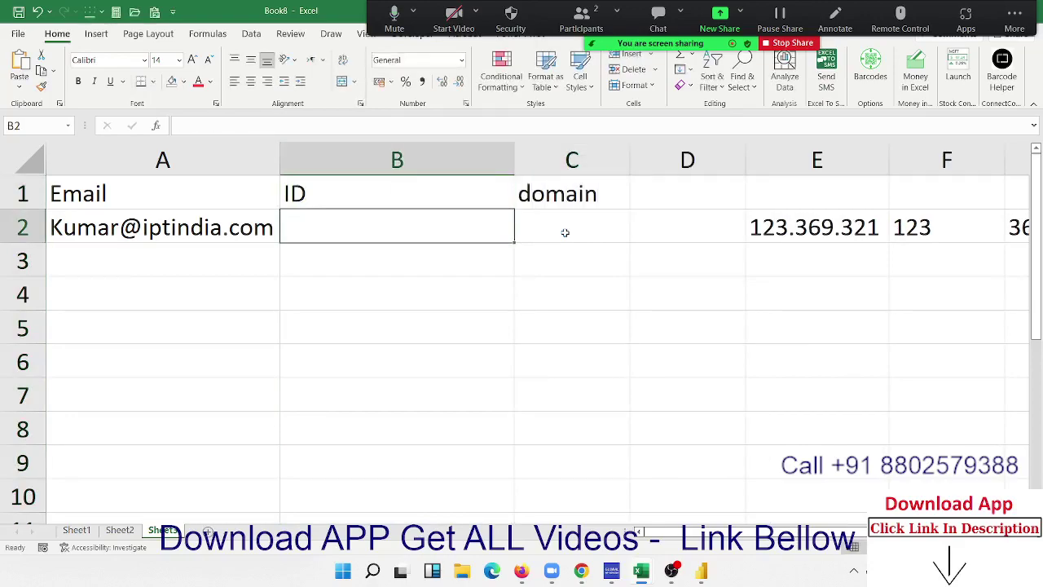
# Enter =LEFT(A2,5) in B2 to pull the first five characters of the e-mail.
pyautogui.write('=')
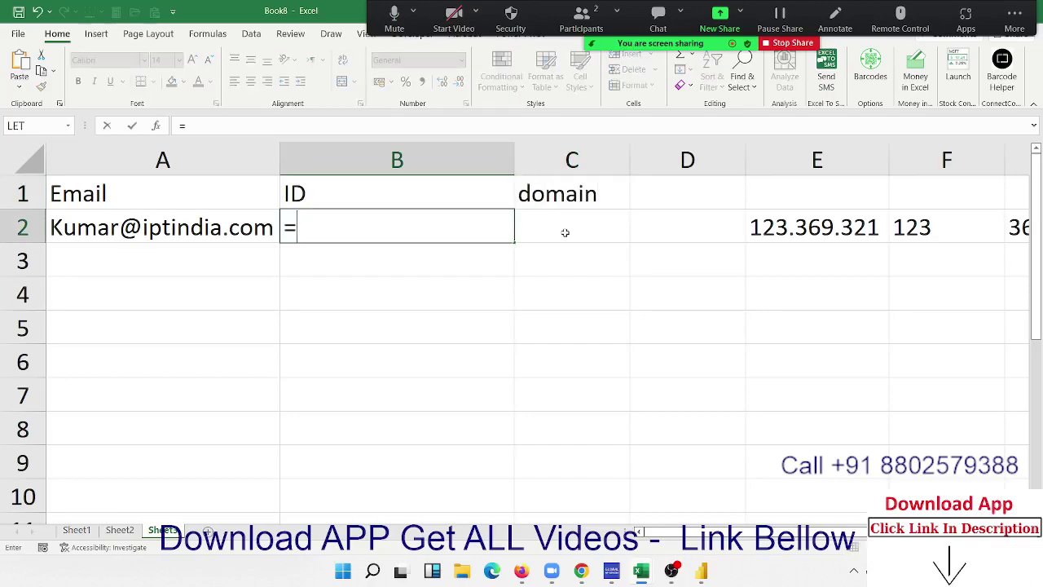
pyautogui.write('le')
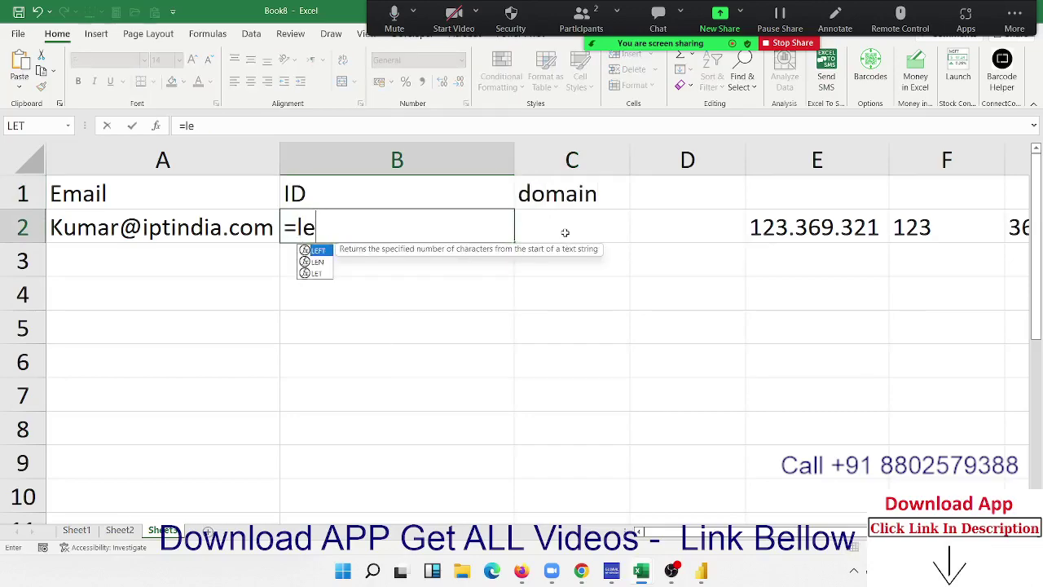
pyautogui.press('Tab')
pyautogui.press('Left')
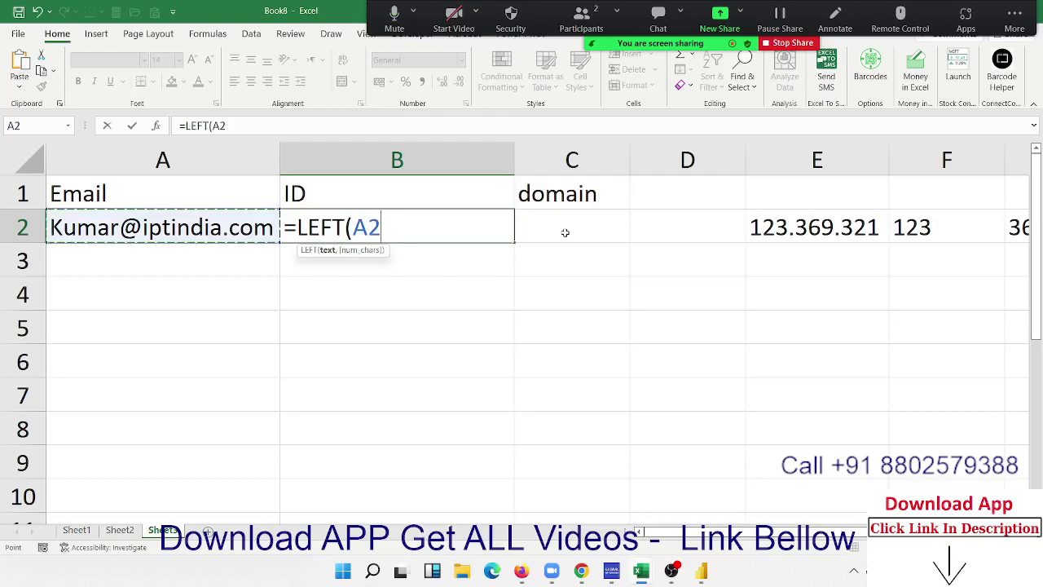
pyautogui.write(',5')
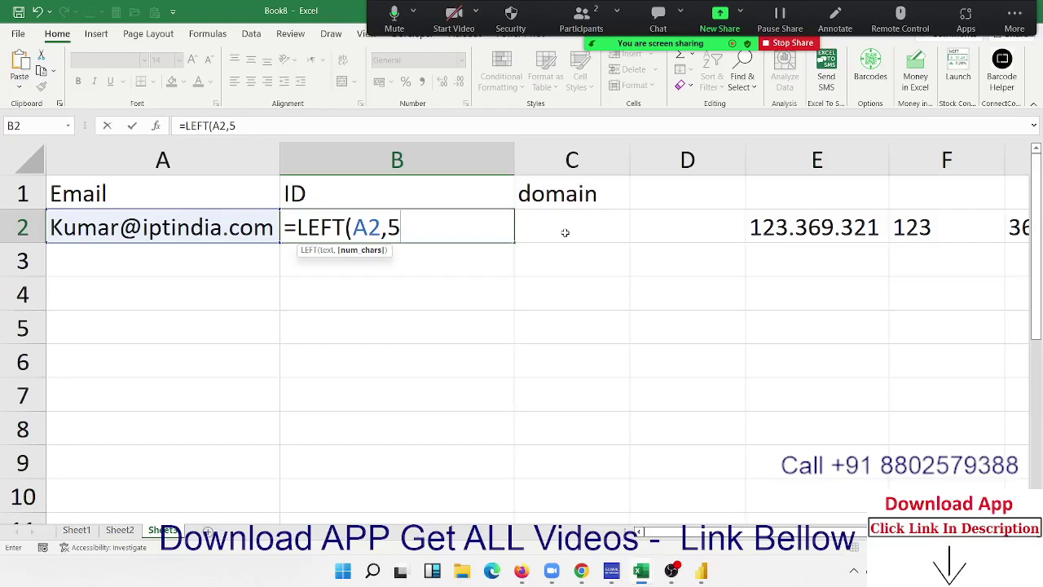
pyautogui.press('Return')
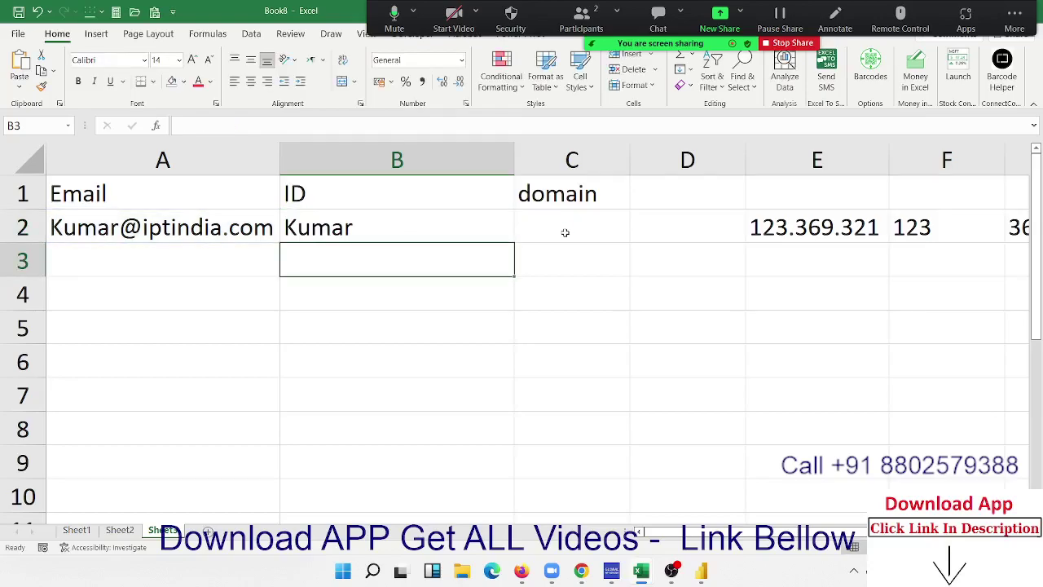
pyautogui.press('Up')
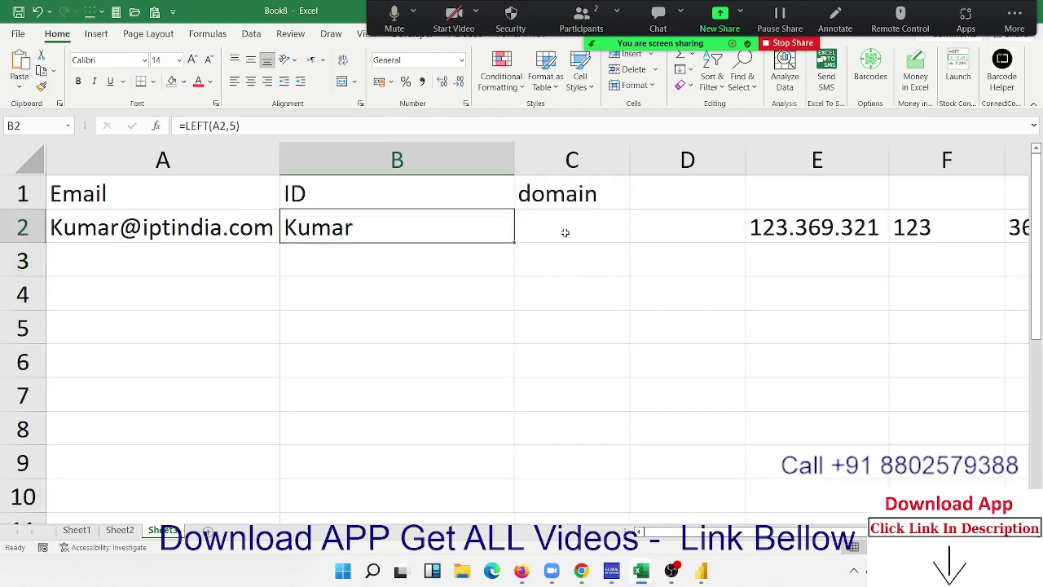
pyautogui.click(565, 232)
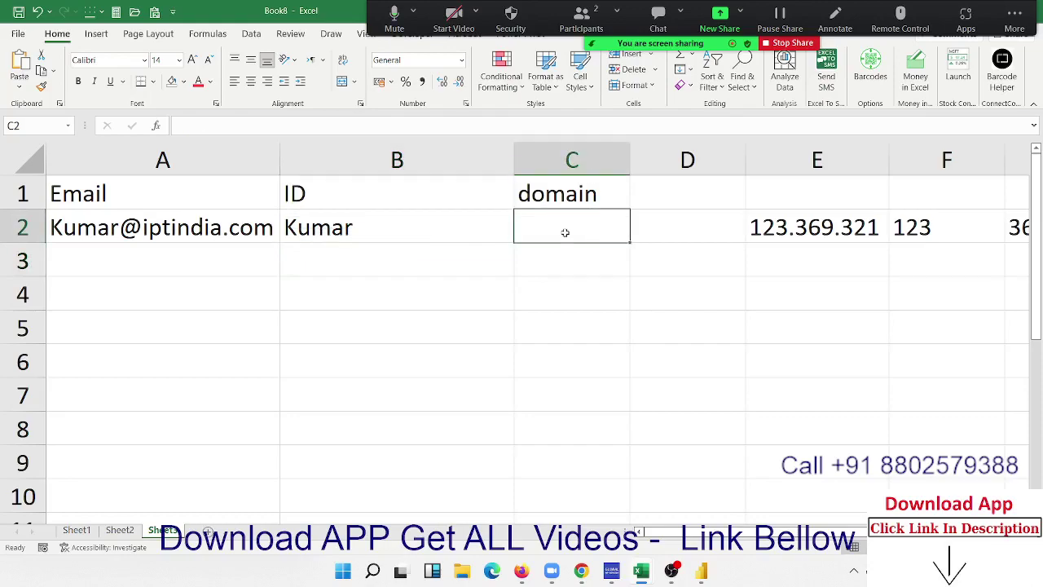
# Enter =FIND("@",A2,1) in A3 so it returns 6.
pyautogui.press('Left')
pyautogui.press('Left')
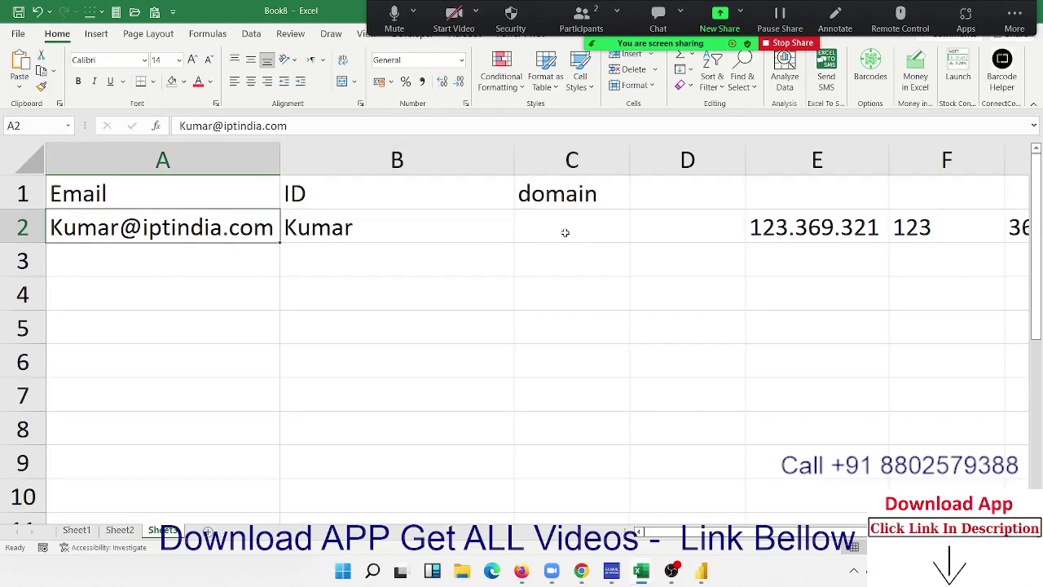
pyautogui.press('Right')
pyautogui.press('Down')
pyautogui.press('Left')
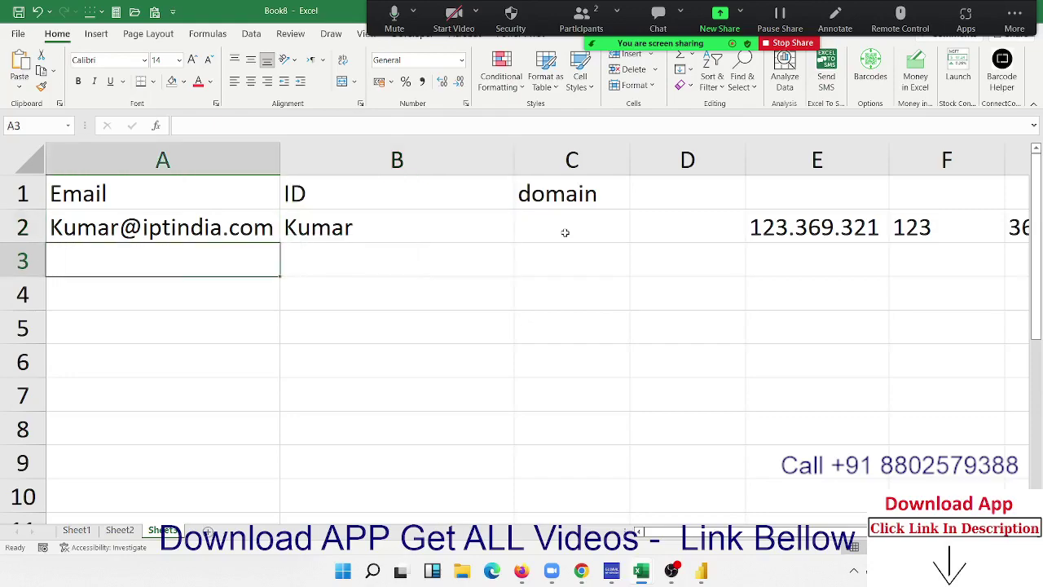
pyautogui.write('=')
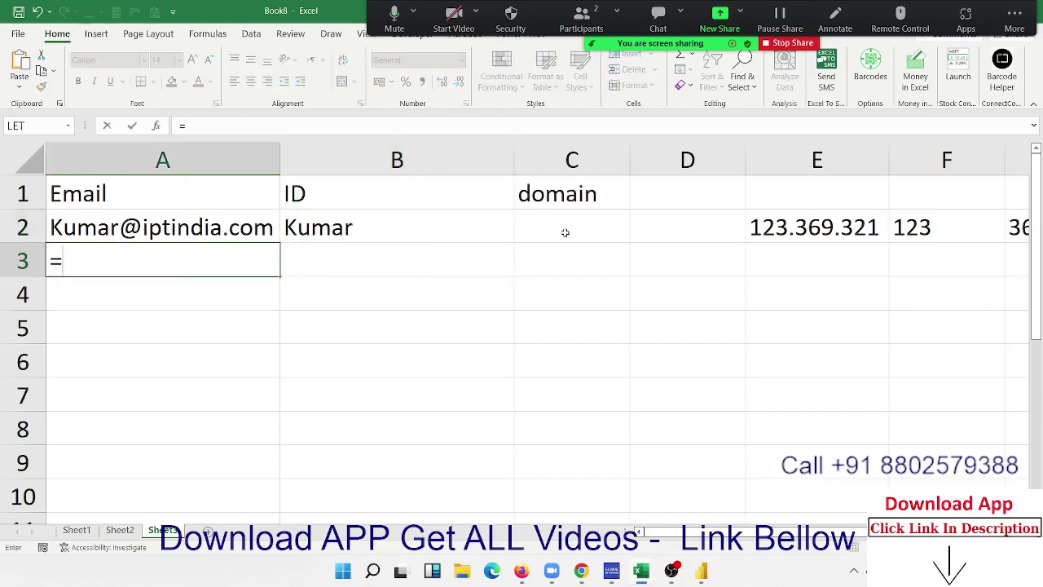
pyautogui.write('fin')
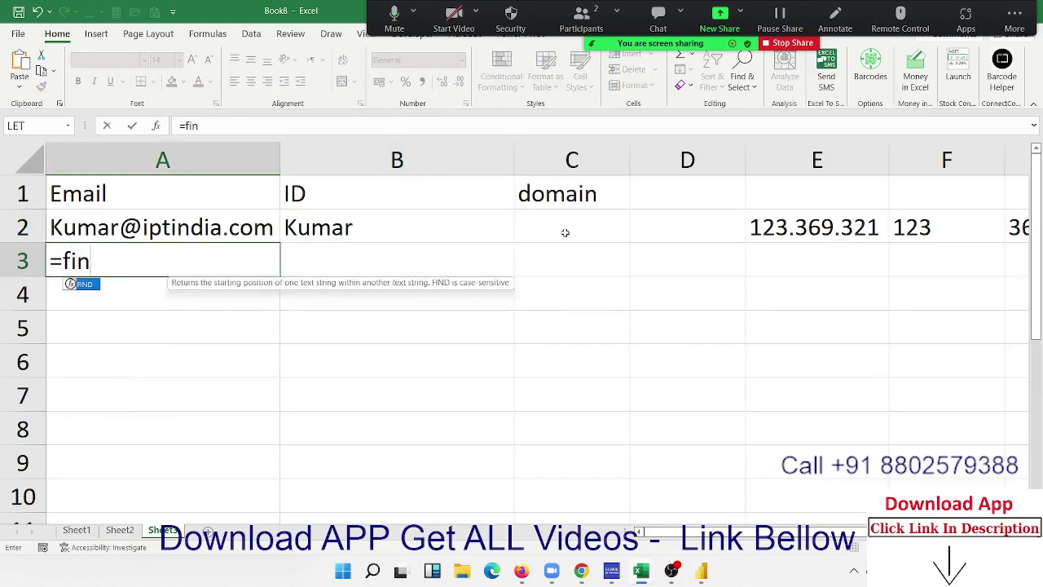
pyautogui.press('Tab')
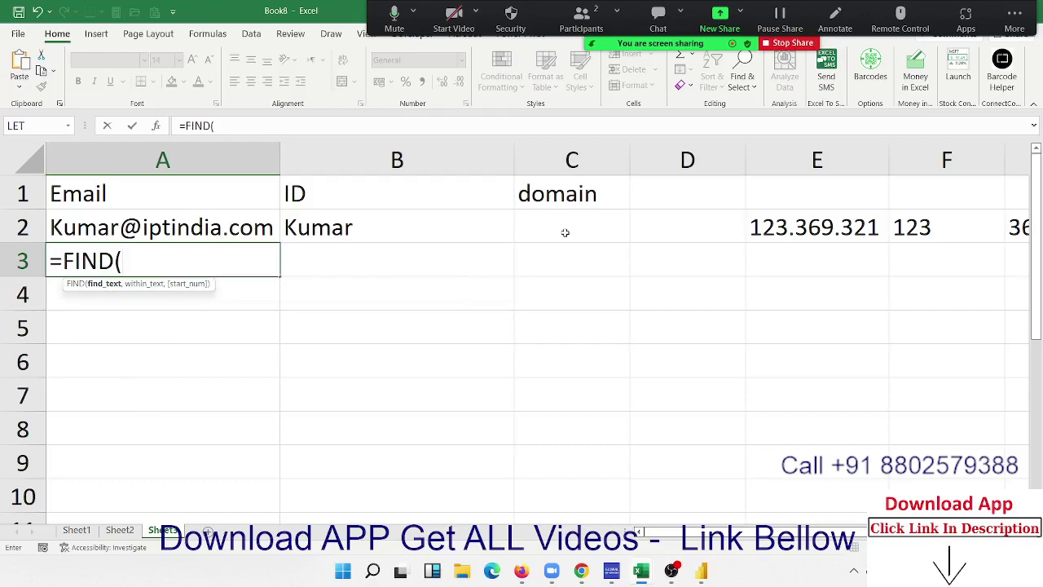
pyautogui.write('"')
pyautogui.write('@"')
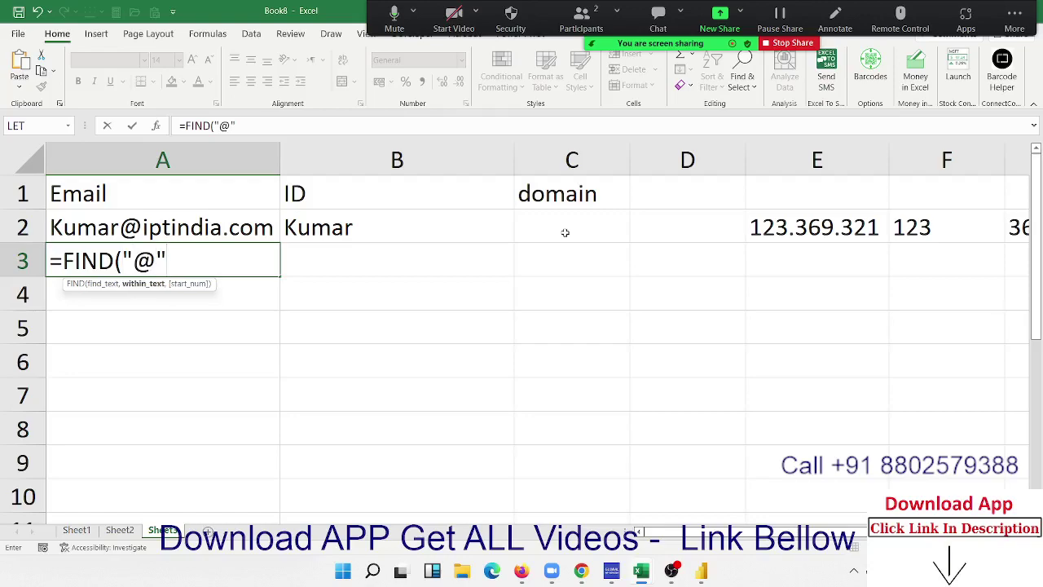
pyautogui.write(',A2,')
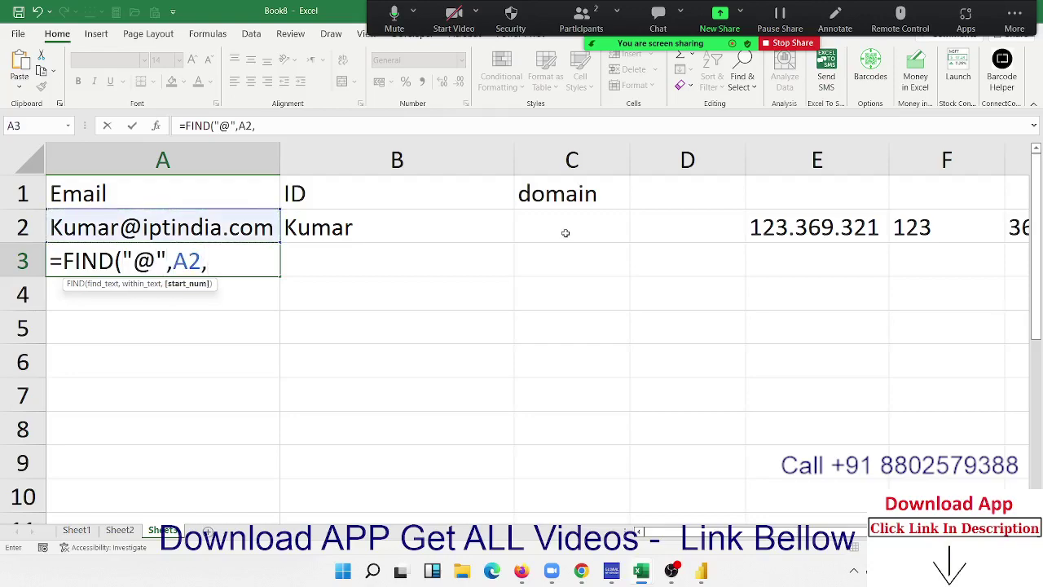
pyautogui.write('1')
pyautogui.press('Return')
pyautogui.press('Up')
# Change B2's formula to =LEFT(A2,A3-1) so the ID length follows the @ position.
pyautogui.press('Right')
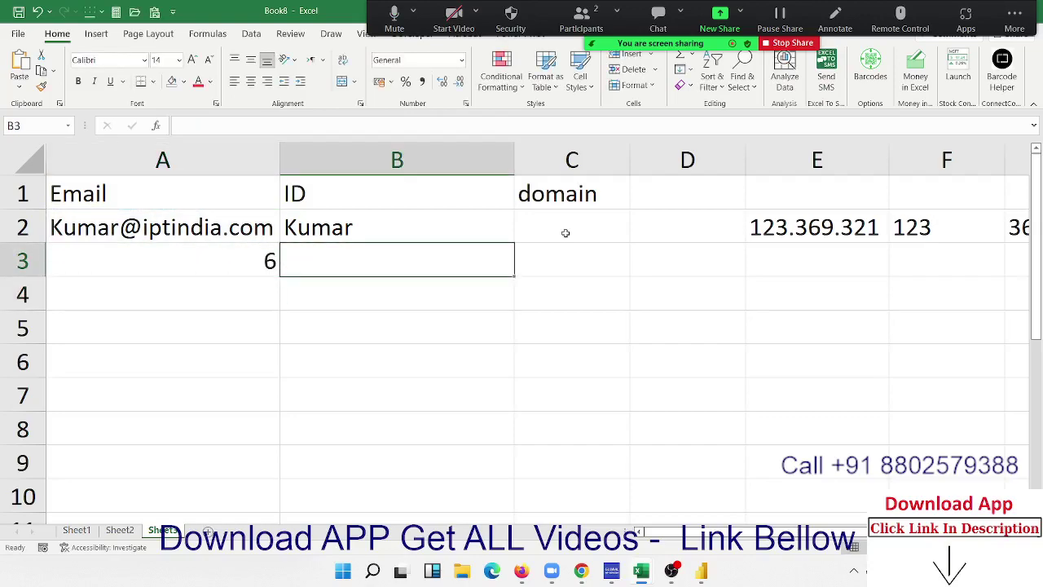
pyautogui.press('Up')
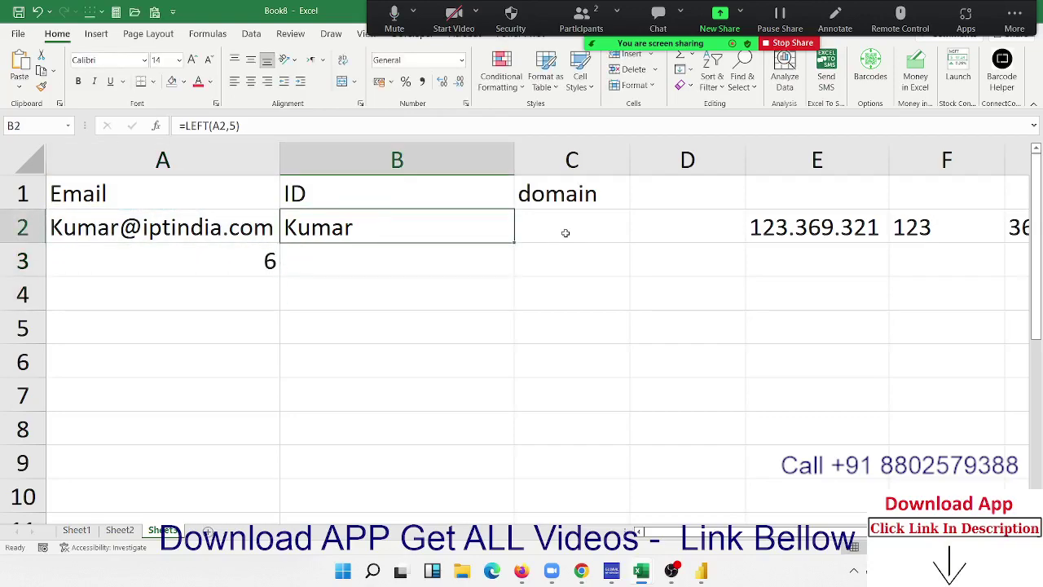
pyautogui.press('F2')
pyautogui.press('BackSpace')
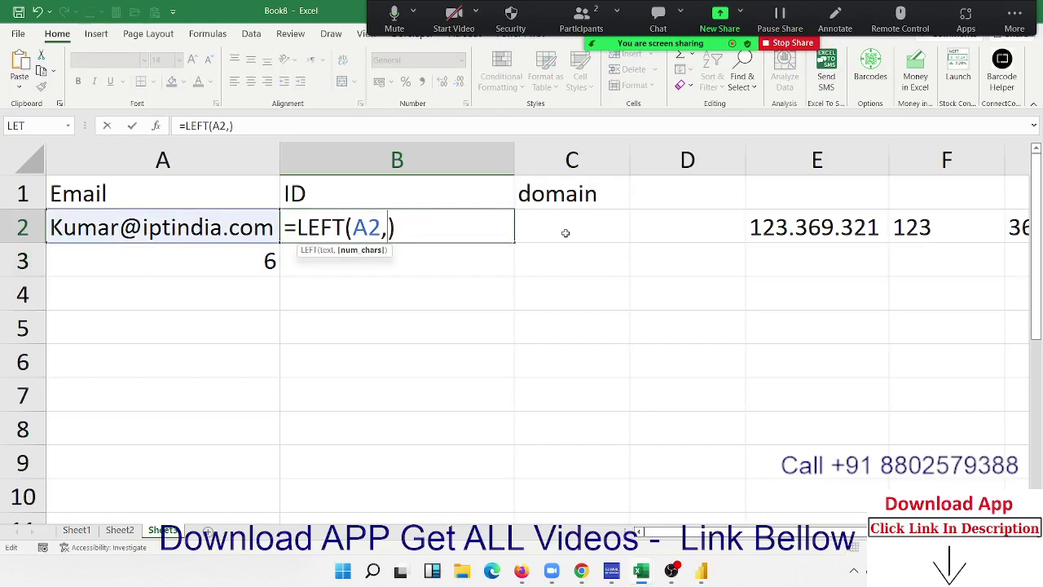
pyautogui.click(171, 261)
pyautogui.write('-')
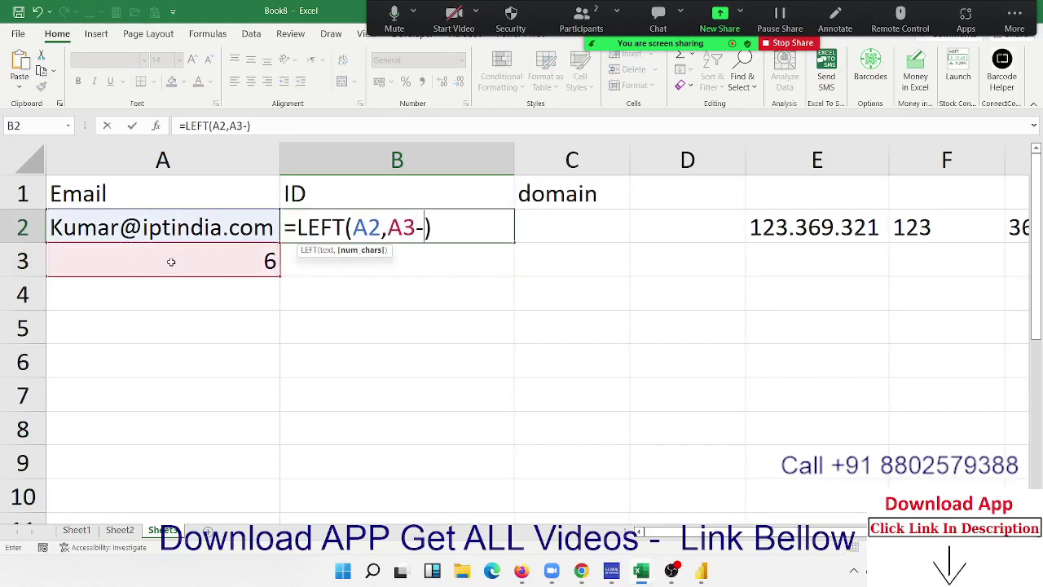
pyautogui.write('1')
pyautogui.press('Return')
pyautogui.press('Up')
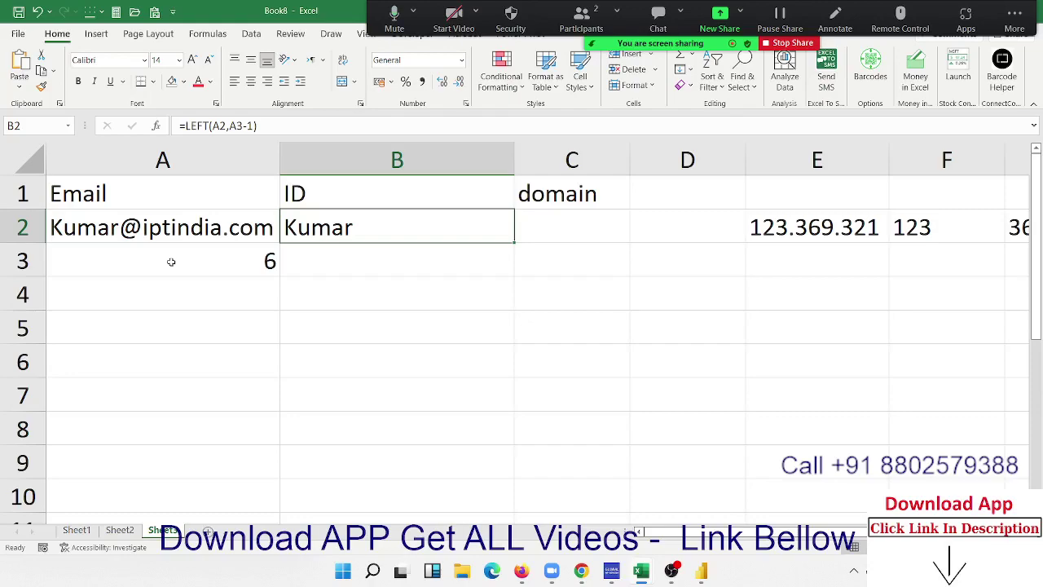
pyautogui.press('Right')
# Enter =RIGHT(A2,LEN(A2)-A3) in C2, accepting the correction, to return iptindia.com.
pyautogui.write('=')
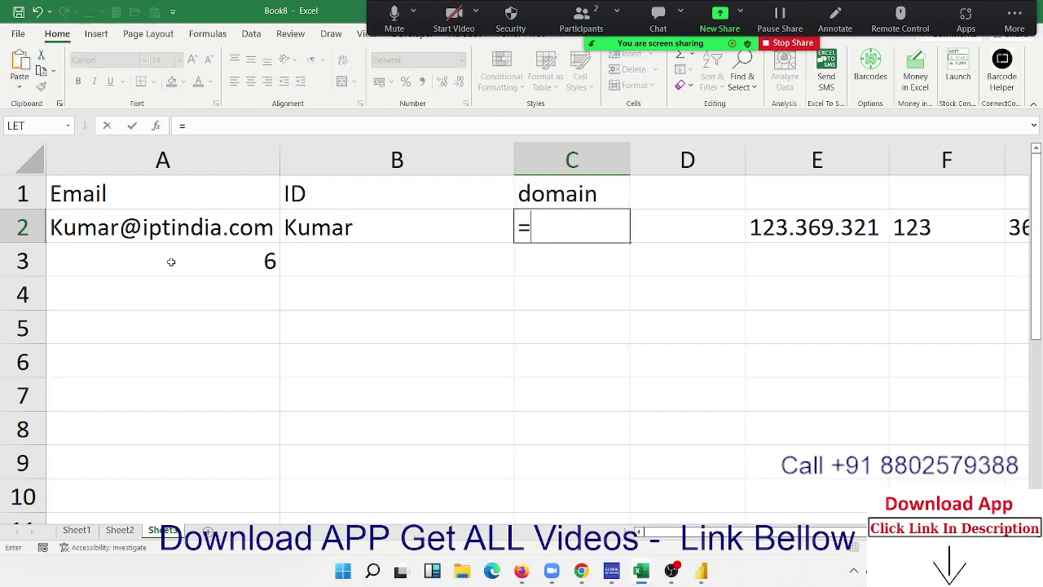
pyautogui.write('le')
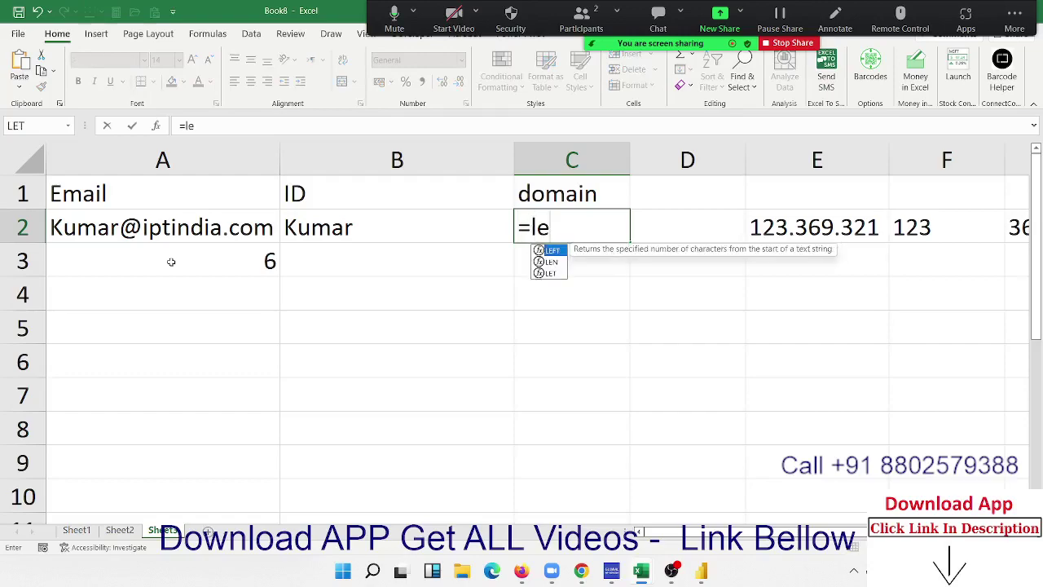
pyautogui.press('BackSpace')
pyautogui.press('BackSpace')
pyautogui.write('ri')
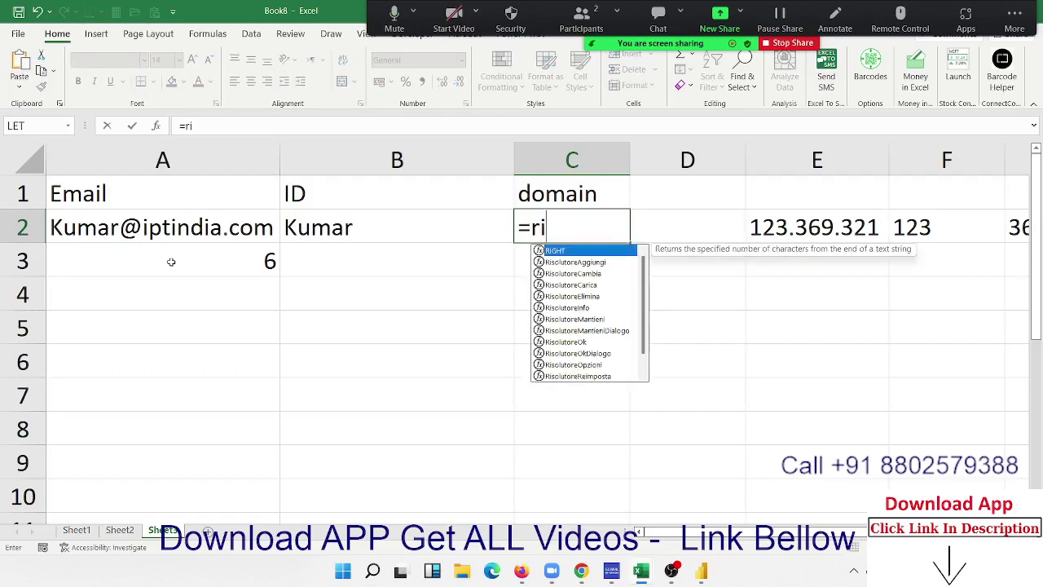
pyautogui.press('Tab')
pyautogui.press('Left')
pyautogui.press('Left')
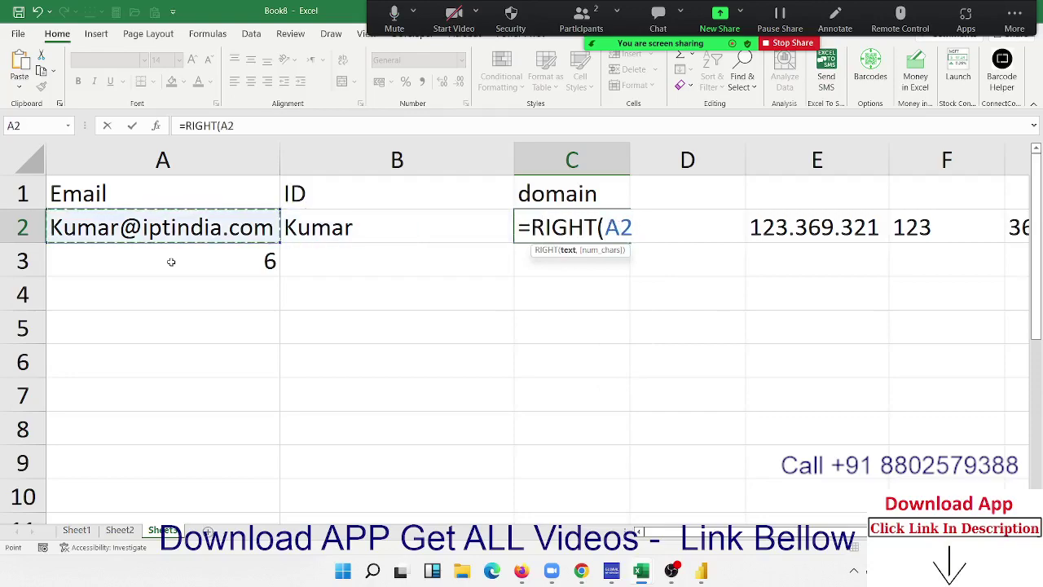
pyautogui.write(',')
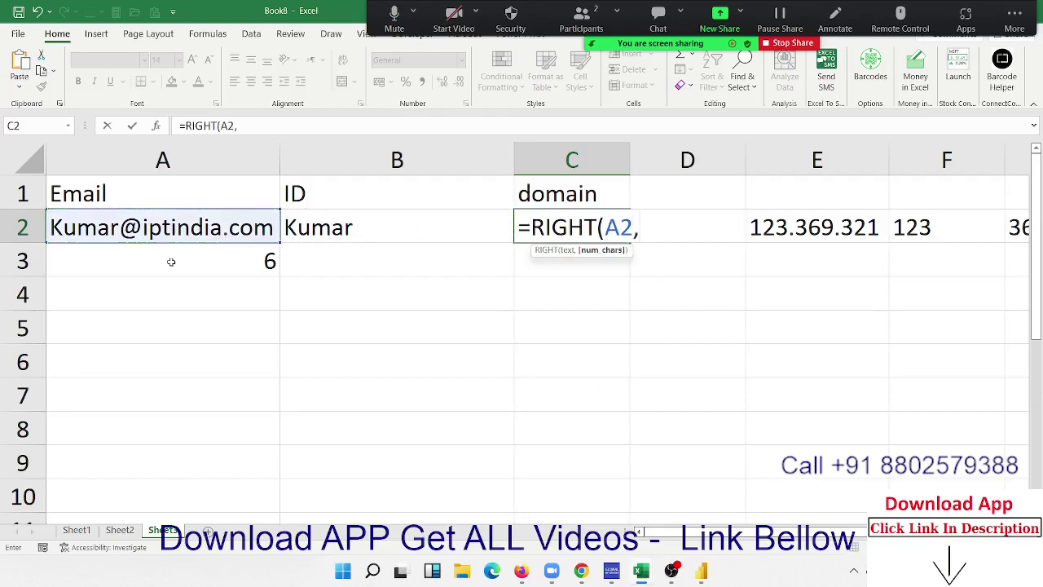
pyautogui.write('len')
pyautogui.press('Tab')
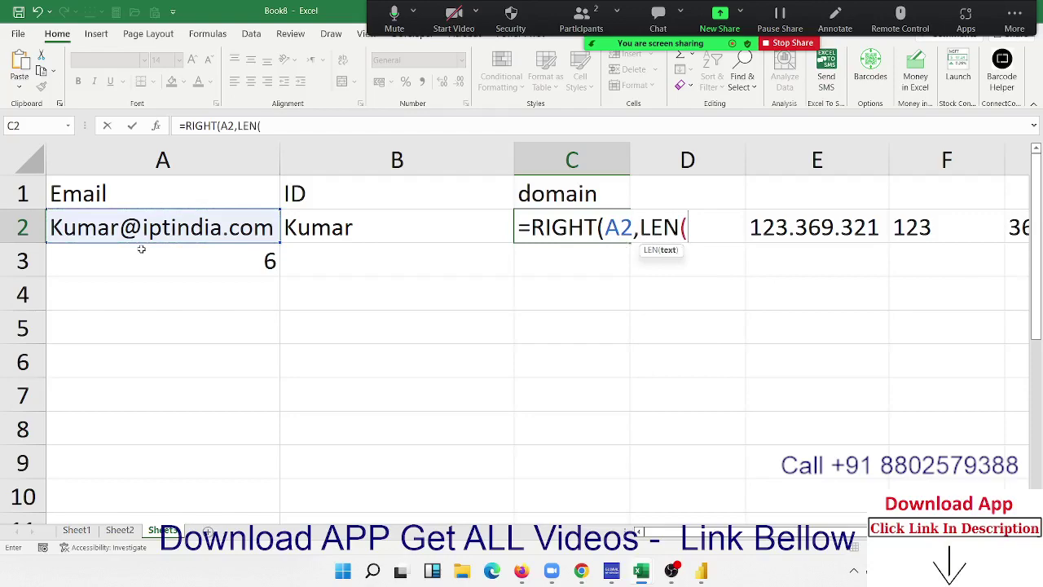
pyautogui.click(153, 230)
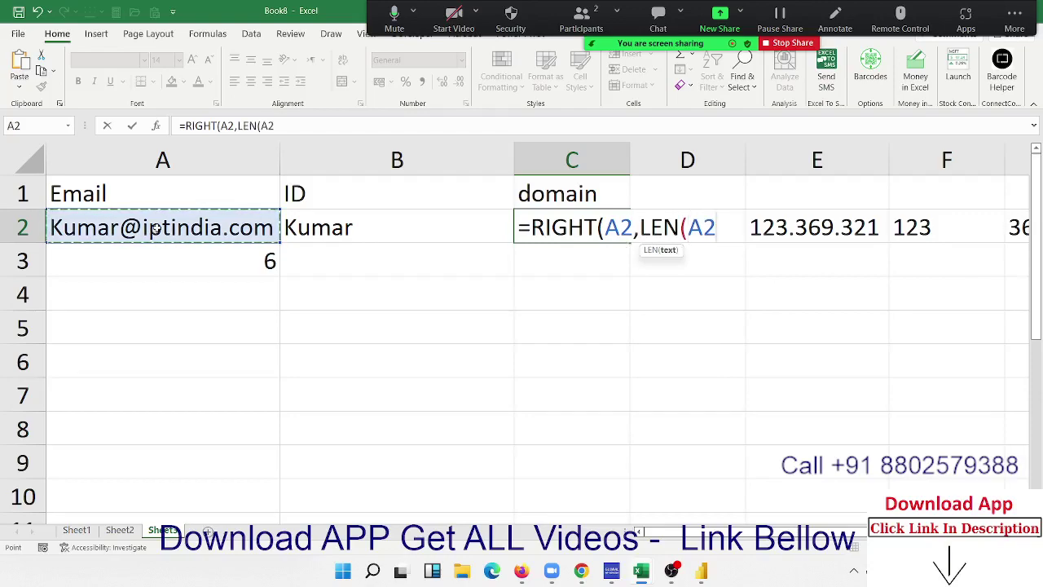
pyautogui.write(')')
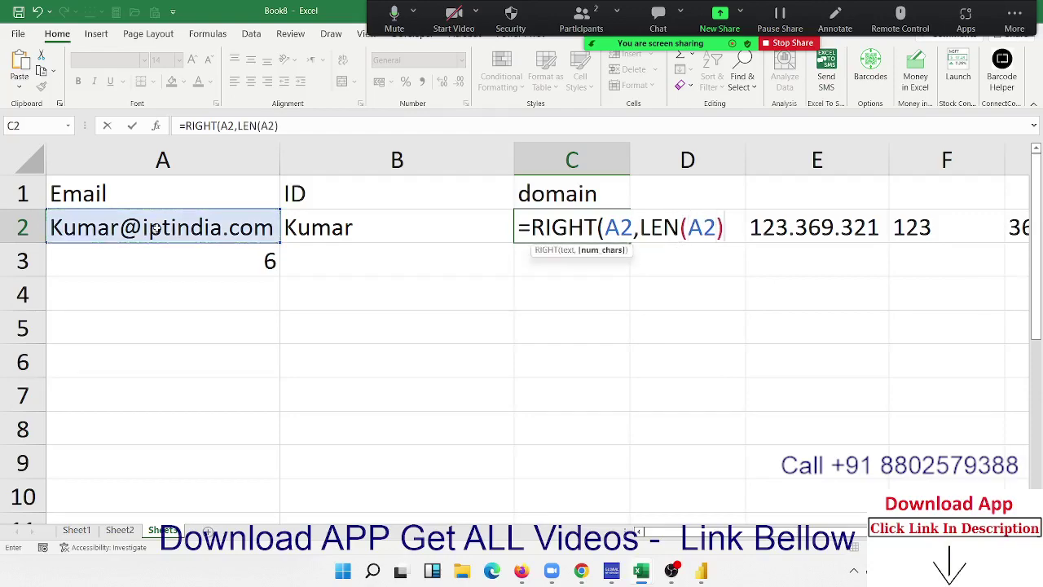
pyautogui.write('-')
pyautogui.click(105, 266)
pyautogui.press('Return')
pyautogui.press('Return')
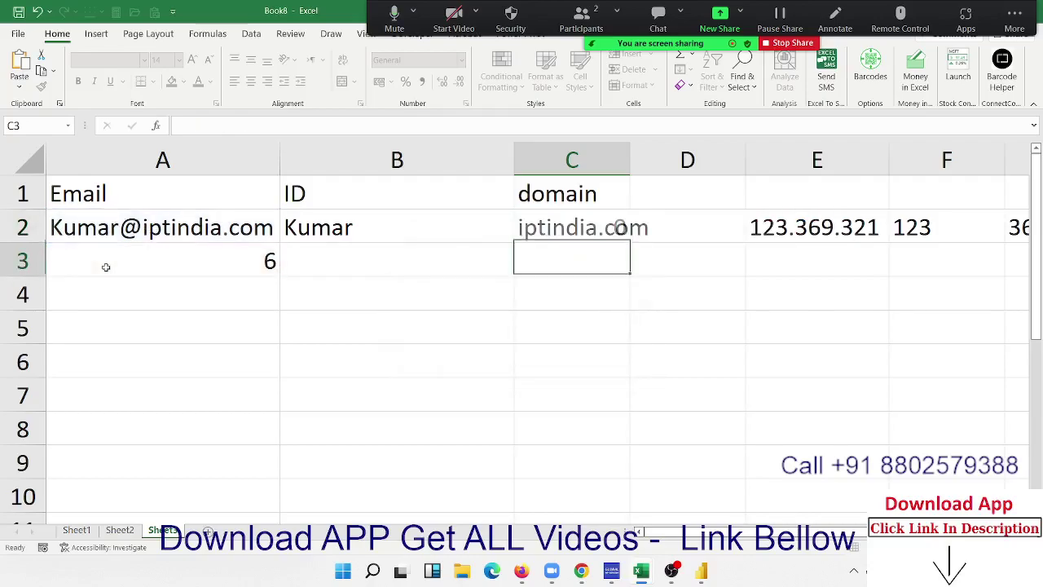
pyautogui.press('Up')
pyautogui.press('Left')
pyautogui.press('Left')
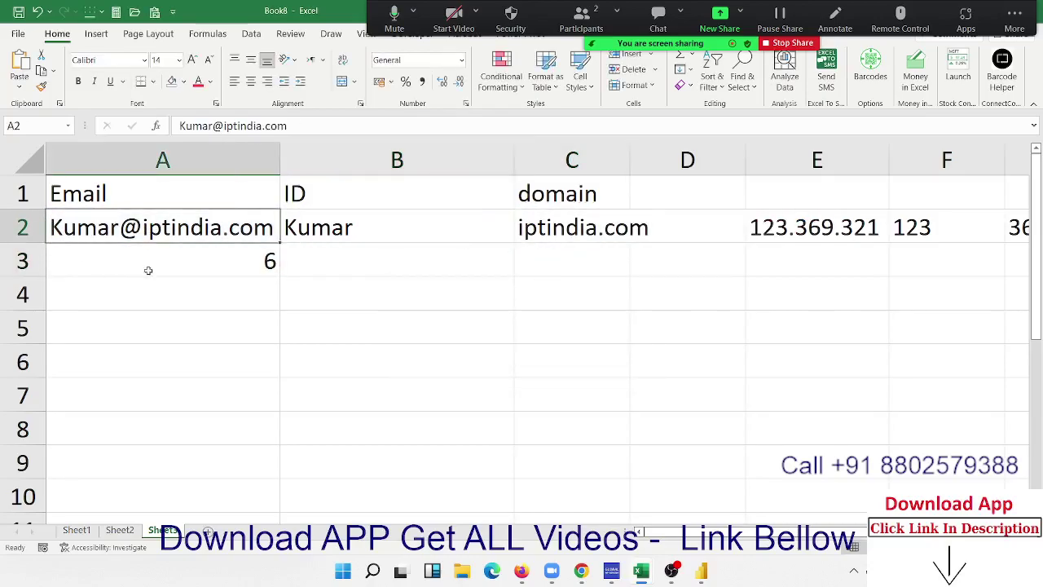
# Copy FIND("@",A2,1) from A3 and use it in place of A3 in B2's formula.
pyautogui.click(148, 269)
pyautogui.doubleClick(169, 259)
pyautogui.moveTo(230, 261); pyautogui.dragTo(63, 261)
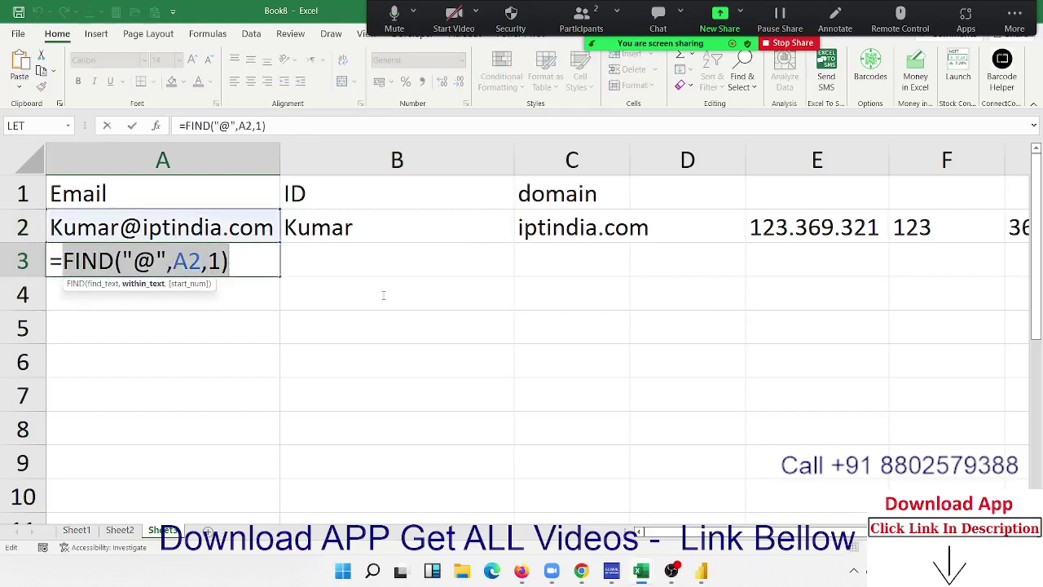
pyautogui.hotkey('ctrl', 'c')
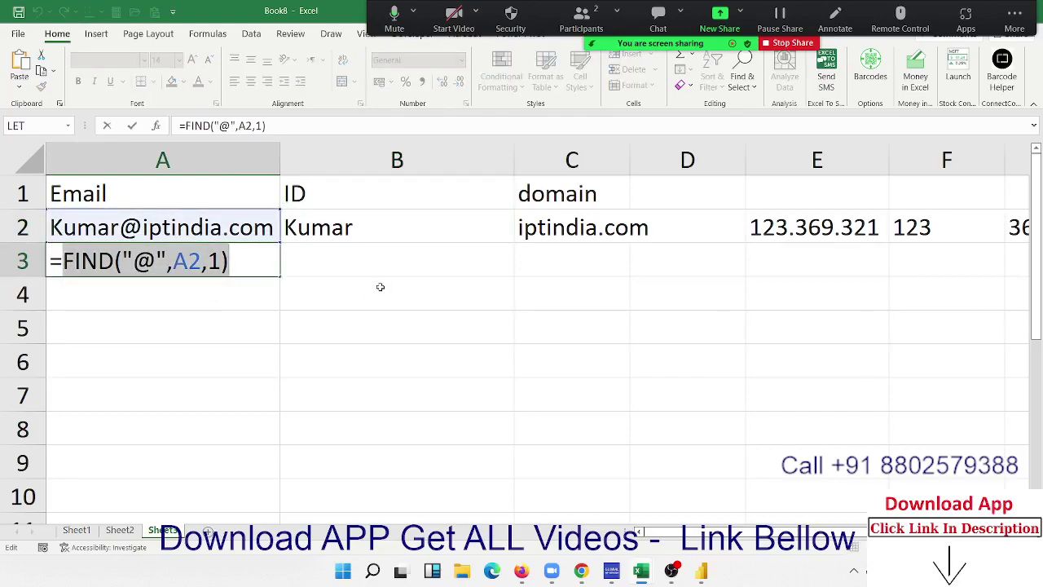
pyautogui.press('Escape')
pyautogui.doubleClick(389, 221)
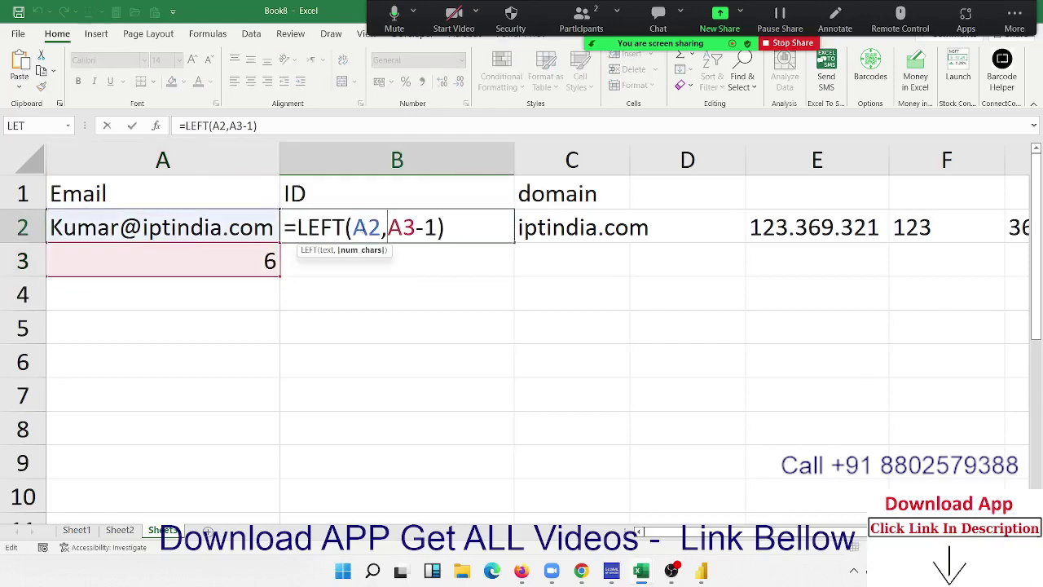
pyautogui.doubleClick(403, 221)
pyautogui.write('FIND("@",A2,1)')
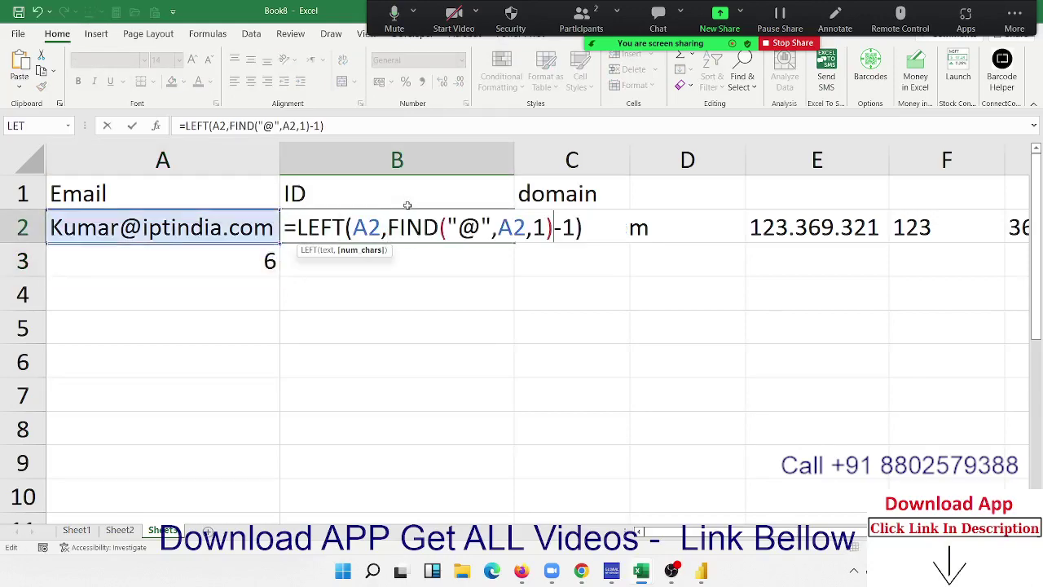
pyautogui.hotkey('ctrl', 'Return')
# Replace the A3 reference in C2's domain formula with the pasted FIND expression.
pyautogui.press('Right')
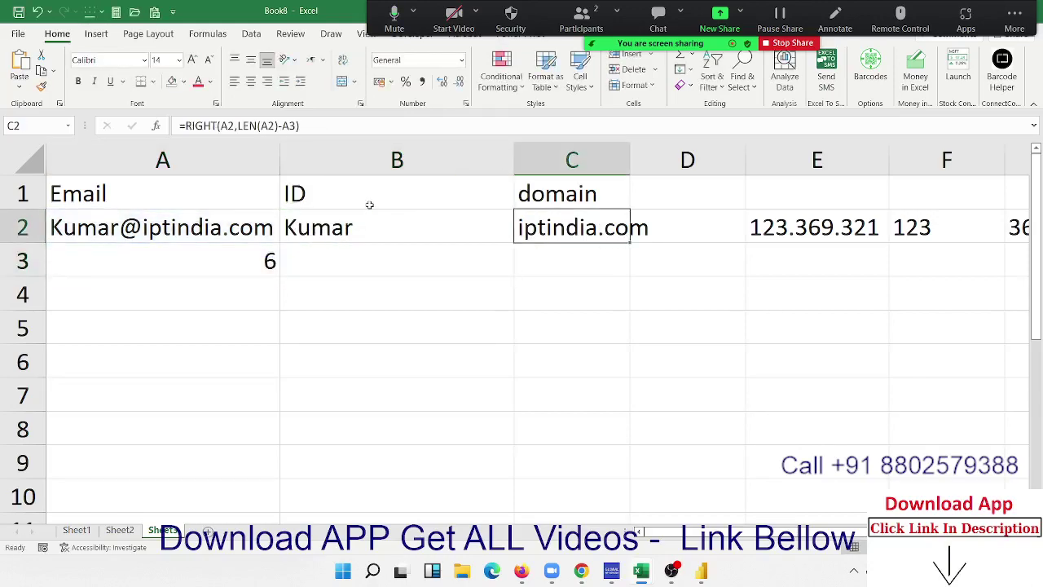
pyautogui.click(286, 126)
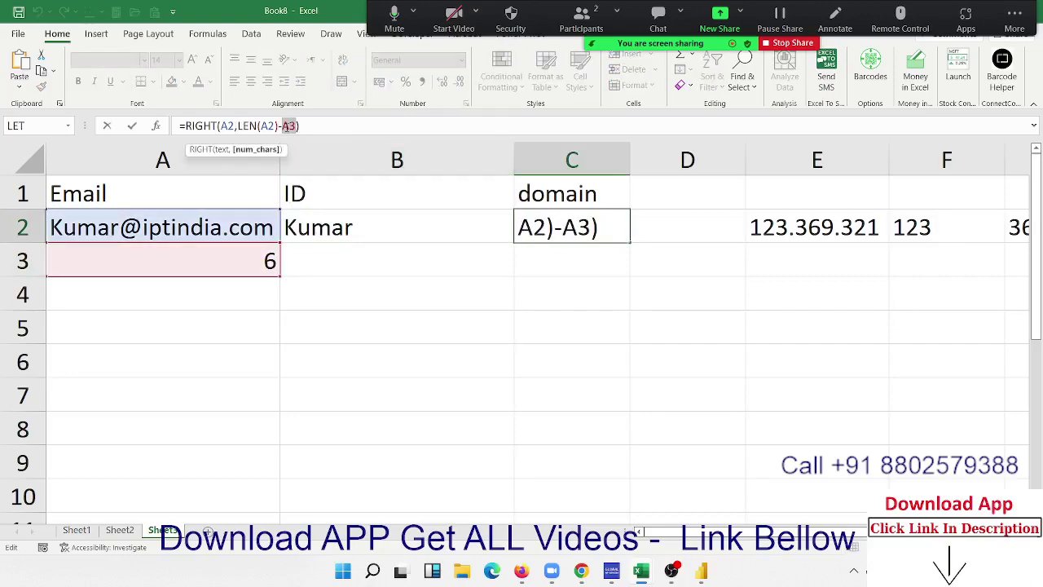
pyautogui.hotkey('ctrl', 'v')
pyautogui.press('Return')
pyautogui.press('Up')
# Compare the revised B2 and C2 formulas across row 2.
pyautogui.press('Left')
pyautogui.press('Left')
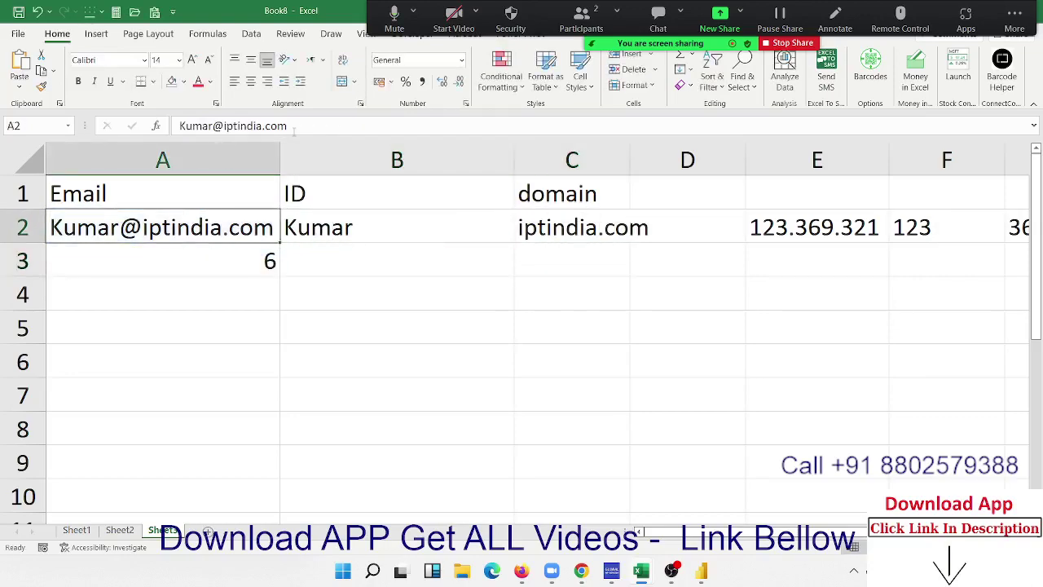
pyautogui.press('Right')
pyautogui.press('Right')
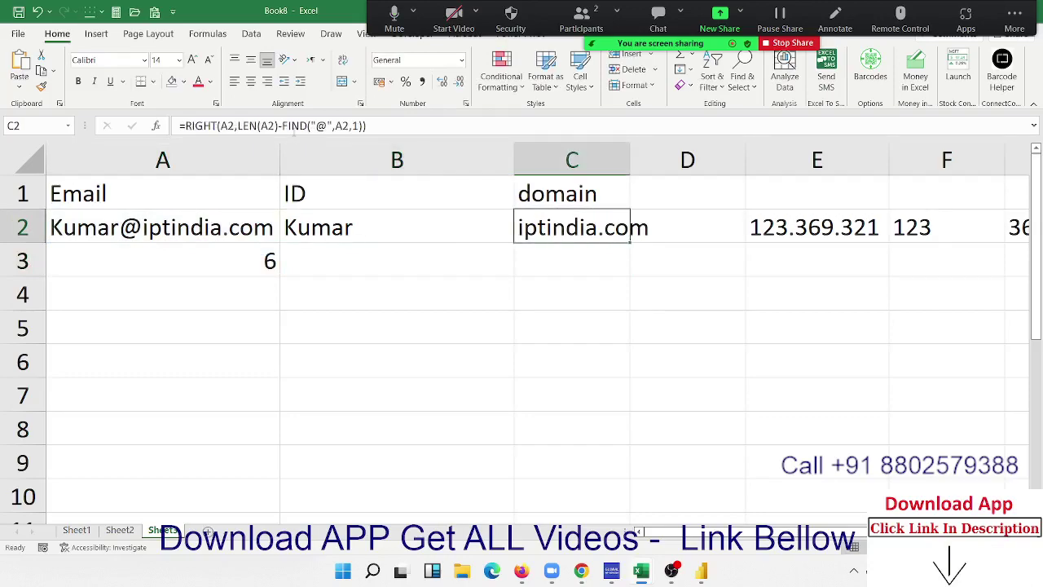
pyautogui.press('Down')
pyautogui.press('Up')
pyautogui.press('Left')
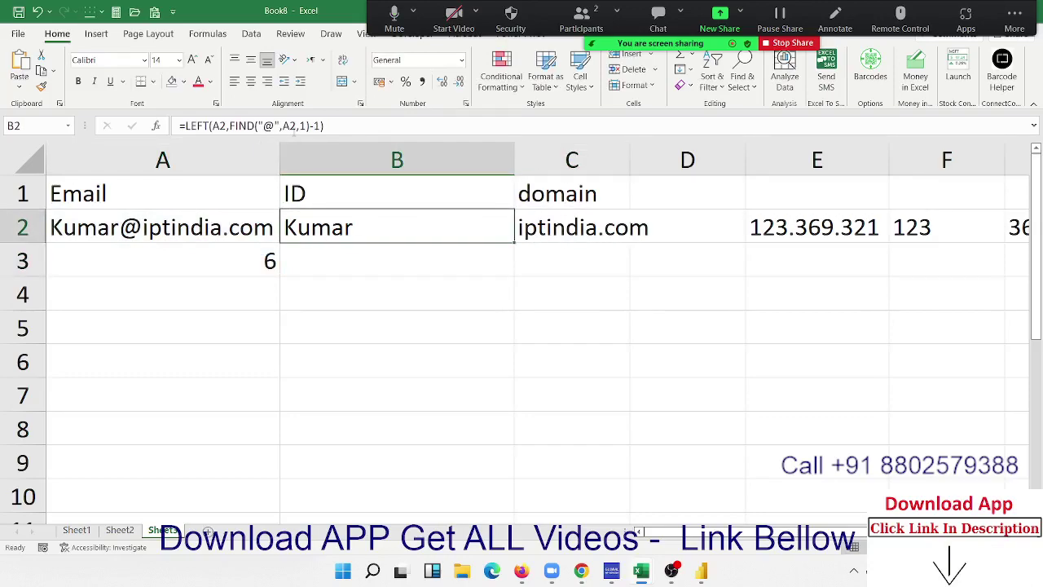
pyautogui.press('Right')
pyautogui.press('Down')
pyautogui.press('Up')
pyautogui.press('Left')
pyautogui.press('Right')
pyautogui.press('Left')
pyautogui.press('Right')
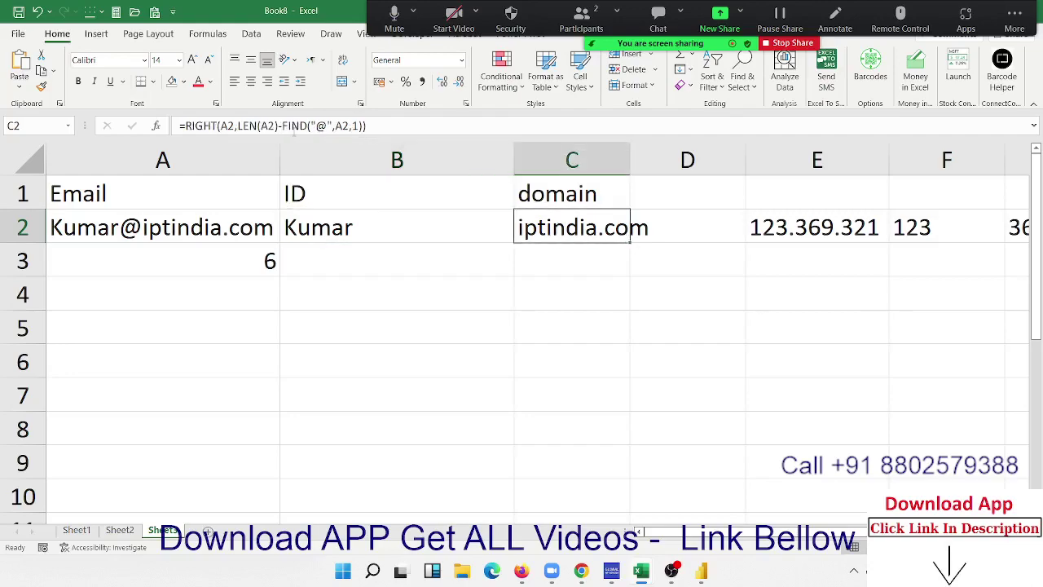
pyautogui.press('Left')
pyautogui.press('Right')
pyautogui.press('Down')
pyautogui.press('Down')
pyautogui.press('Down')
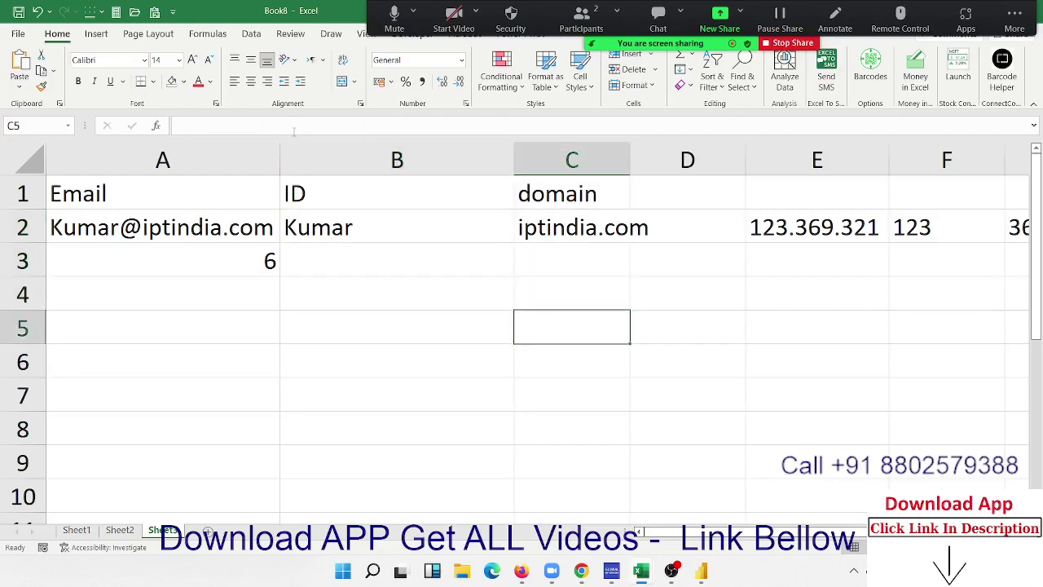
# Fill A5 with a first name and B5 with the surname, ending in C5.
pyautogui.press('Left')
pyautogui.press('Left')
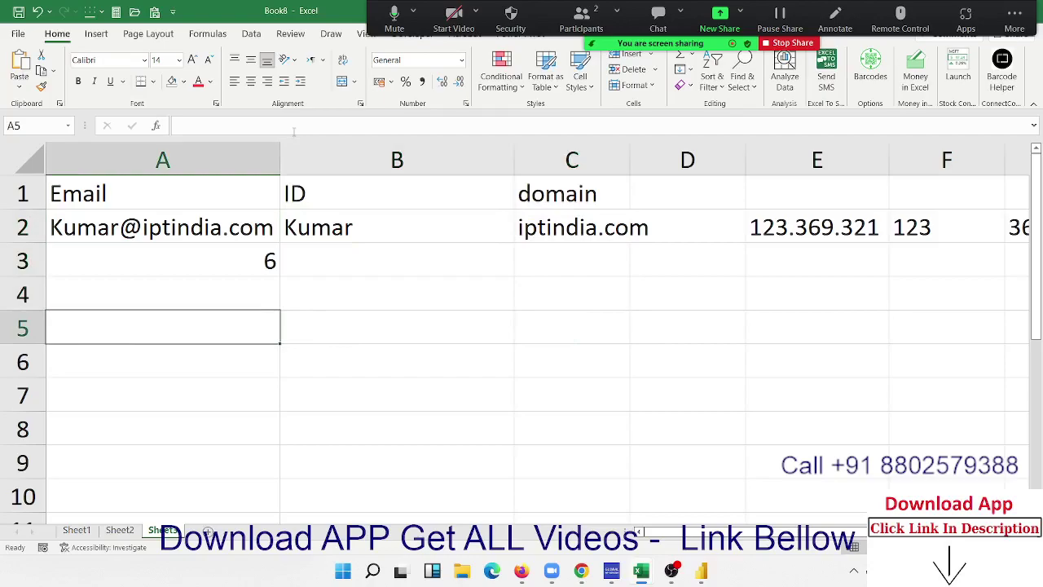
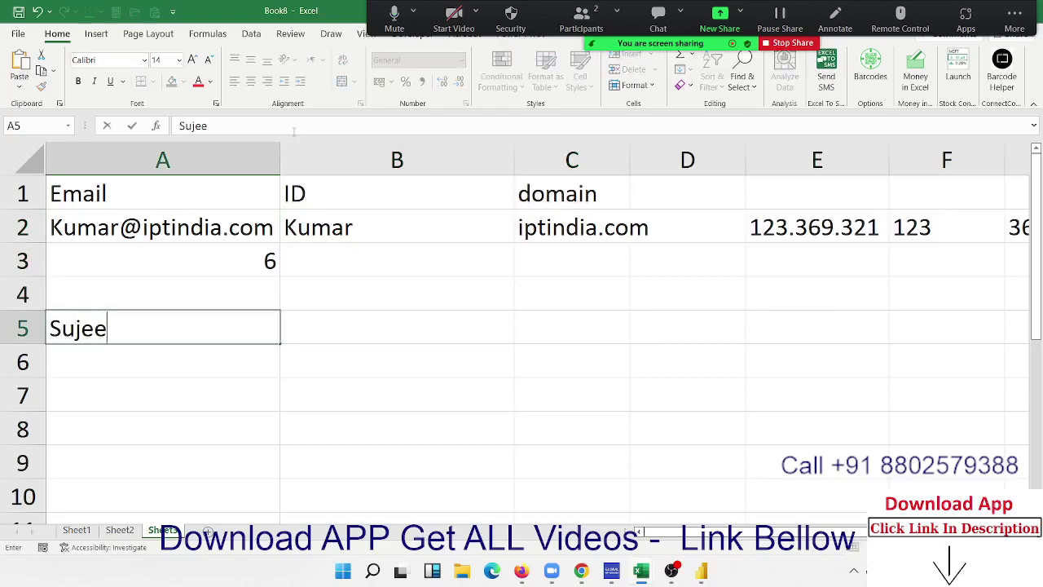
pyautogui.press('Tab')
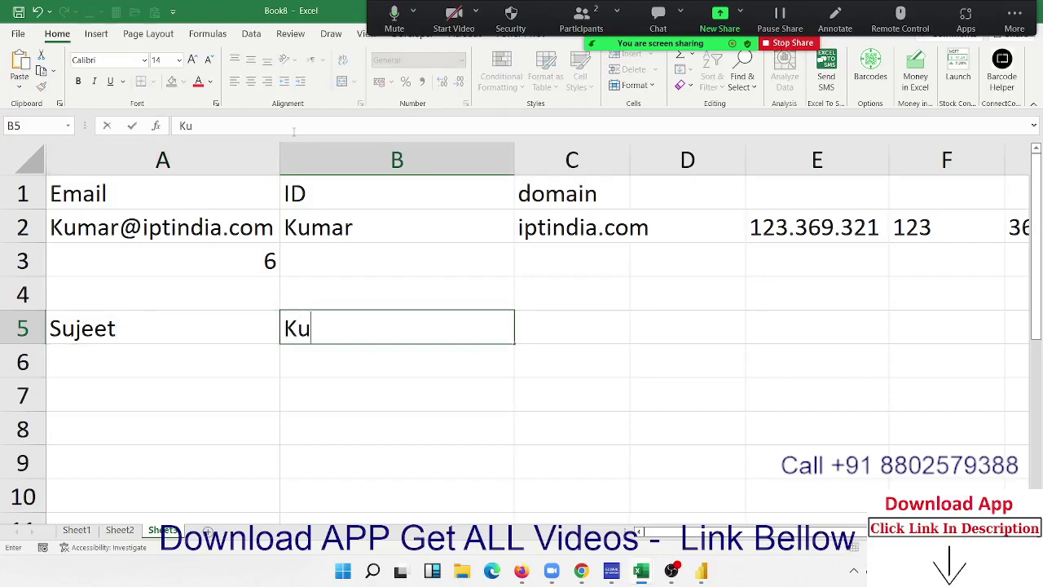
pyautogui.press('Tab')
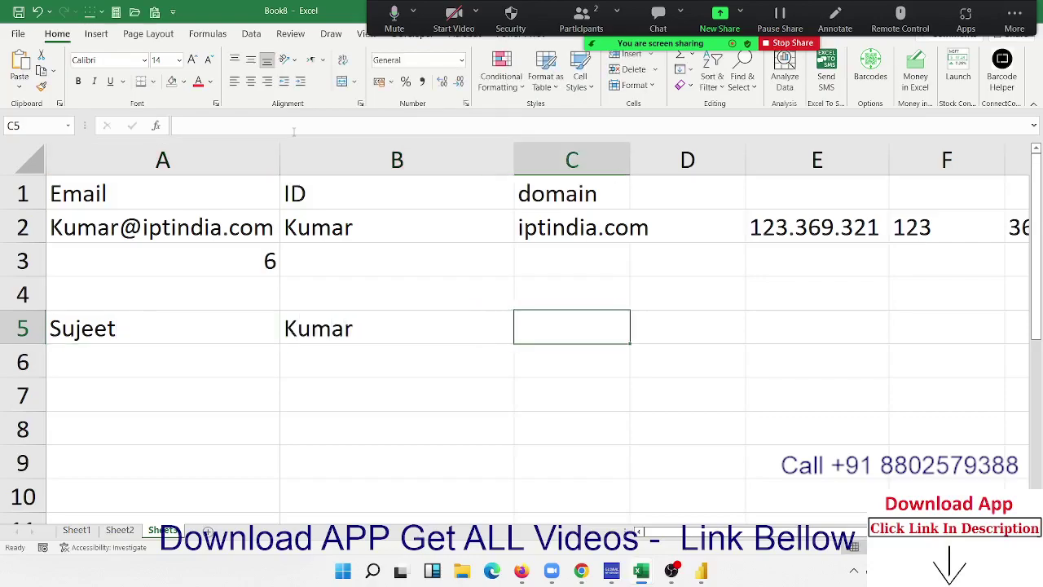
# Enter =CONCATENATE(A5," ",B5) in C5 to join first name and surname with a space.
pyautogui.write('=con')
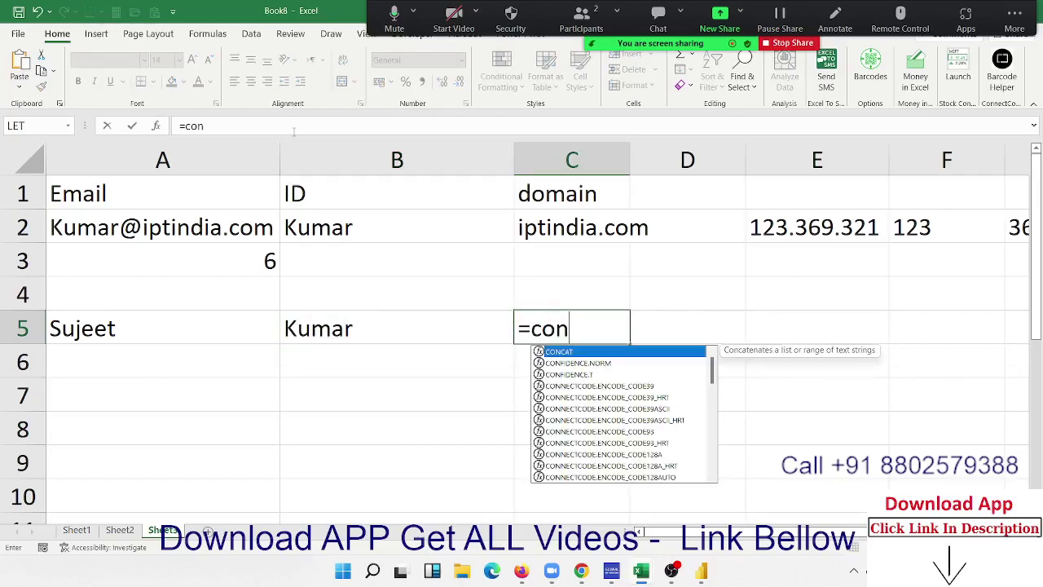
pyautogui.write('c')
pyautogui.press('Down')
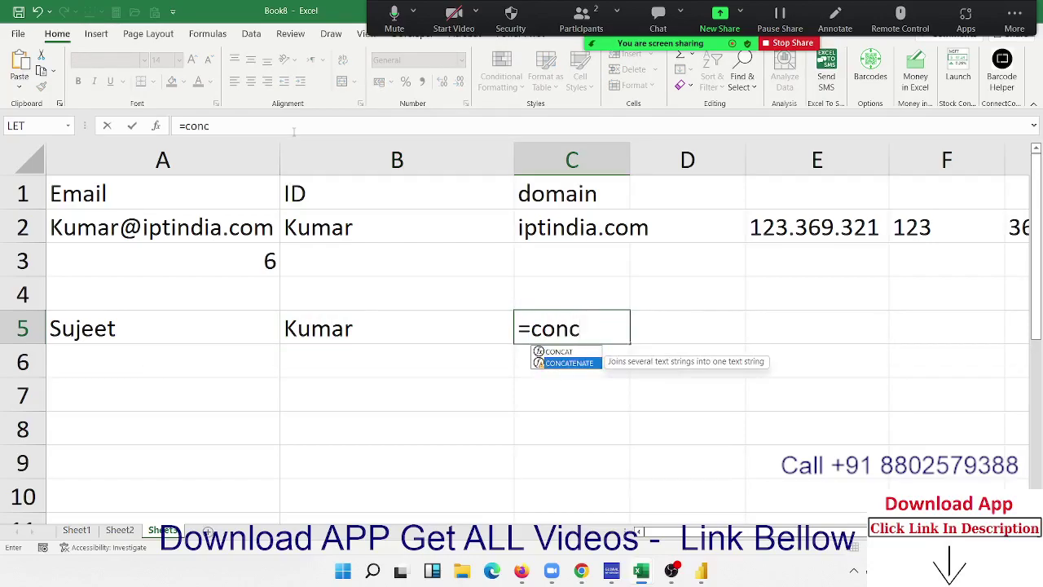
pyautogui.press('Tab')
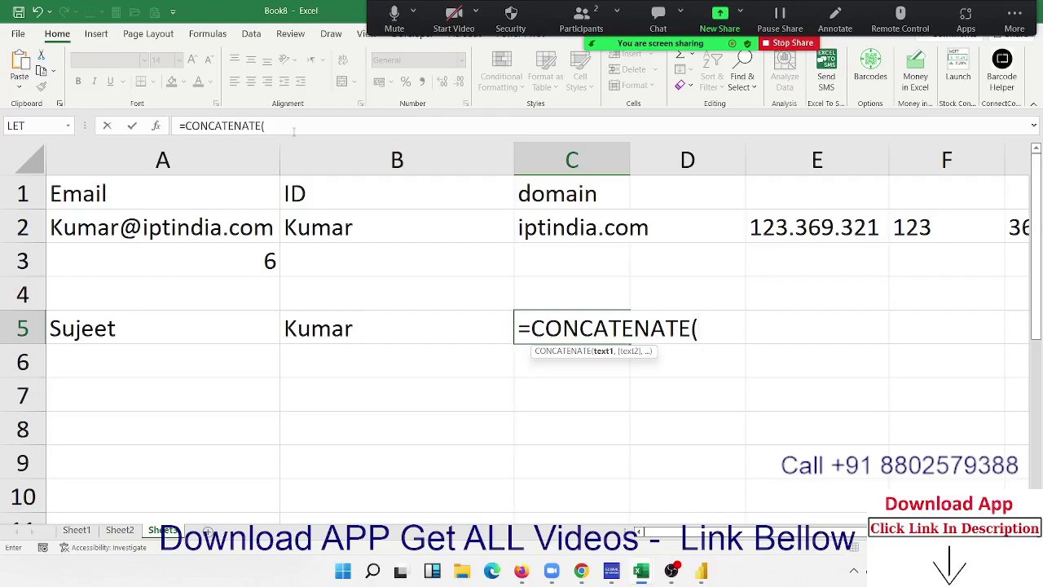
pyautogui.click(115, 325)
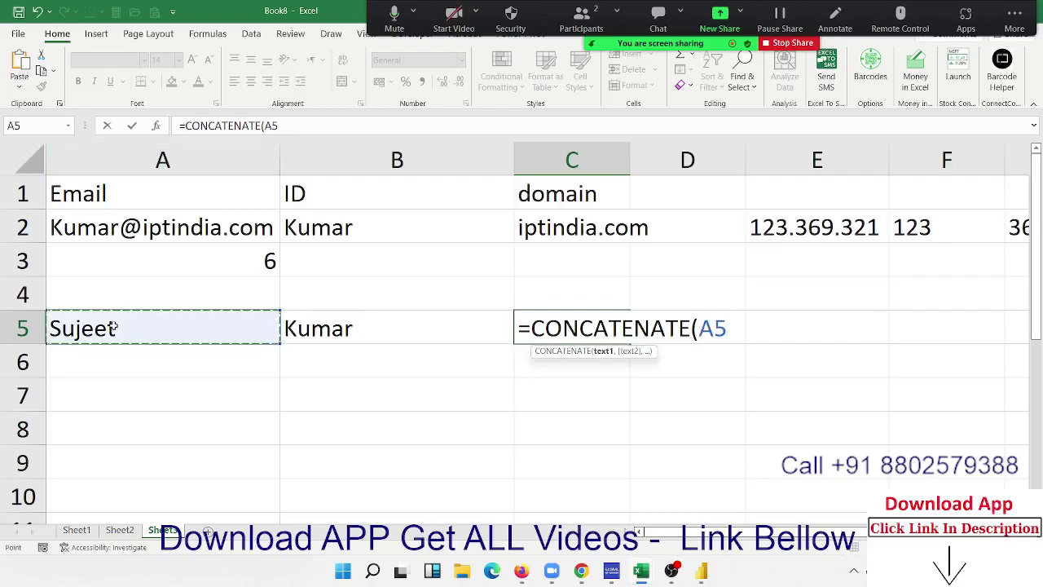
pyautogui.write('," ')
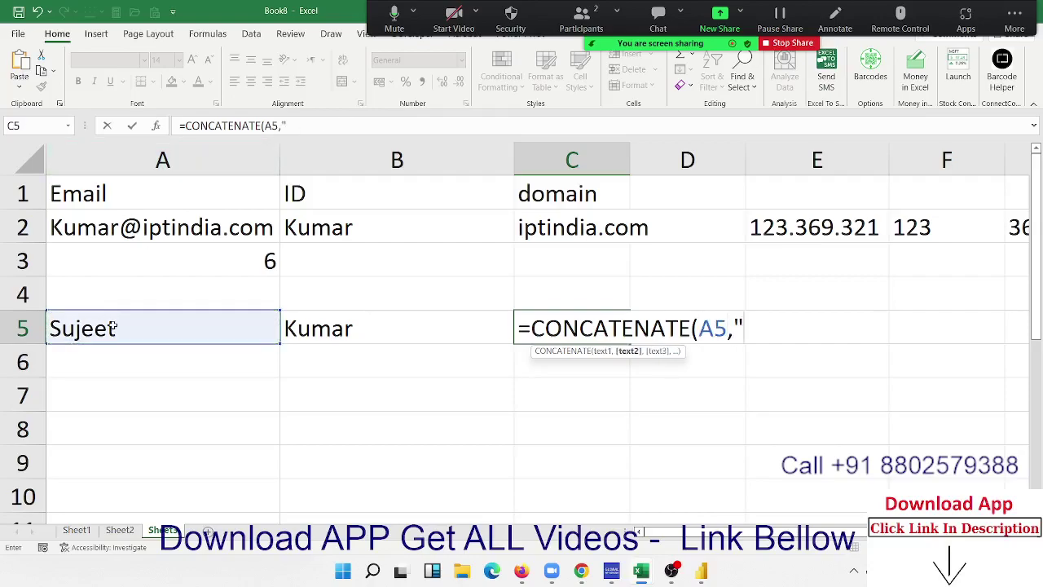
pyautogui.write('",')
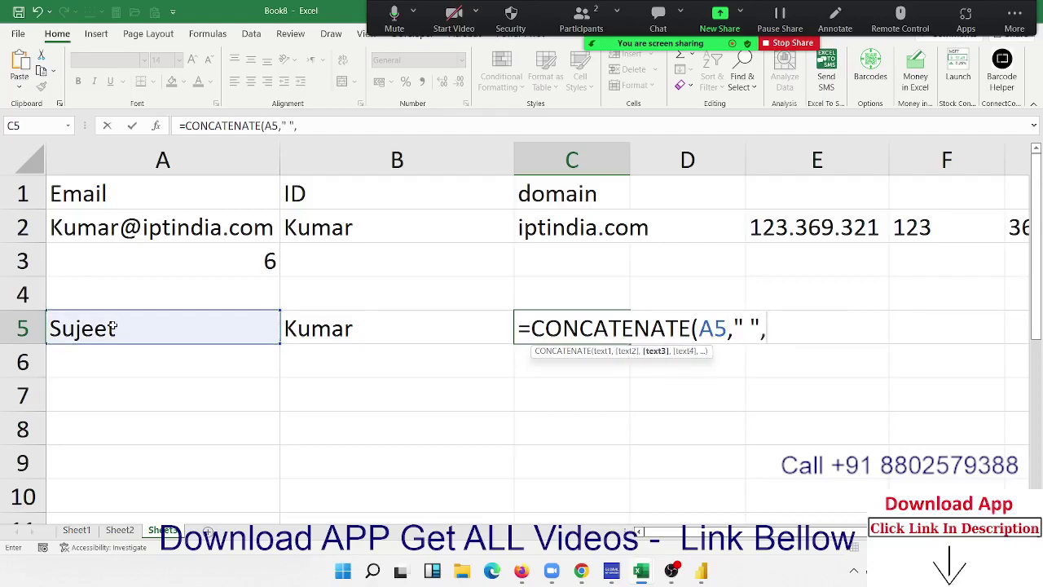
pyautogui.click(325, 327)
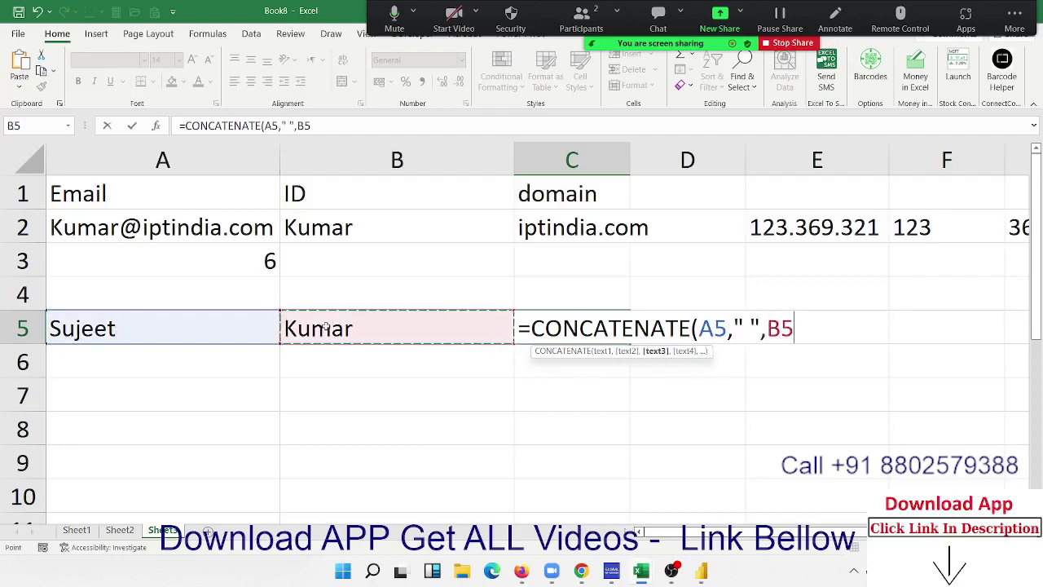
pyautogui.press('Return')
pyautogui.press('Up')
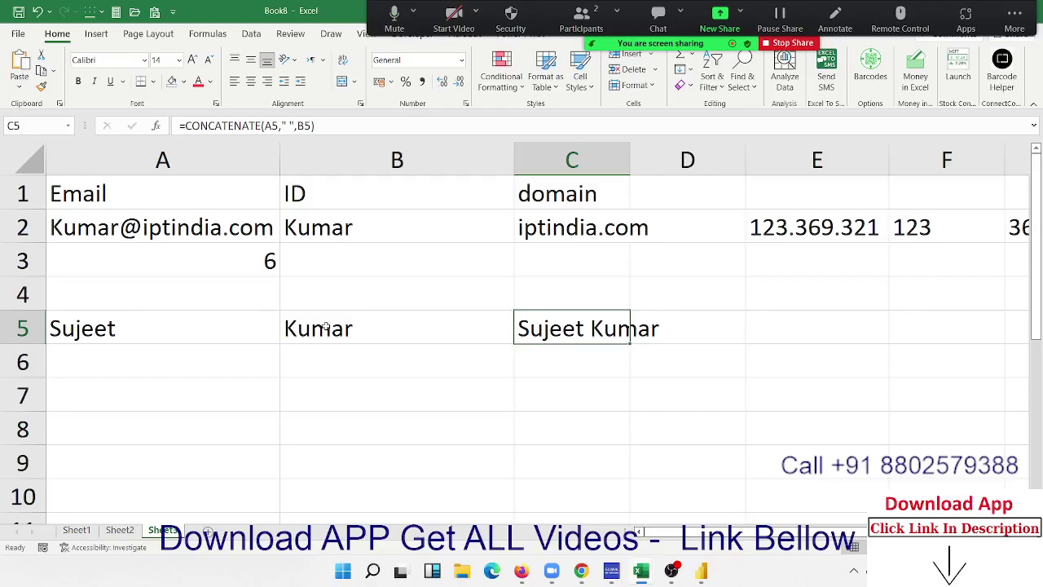
pyautogui.press('Down')
pyautogui.press('Down')
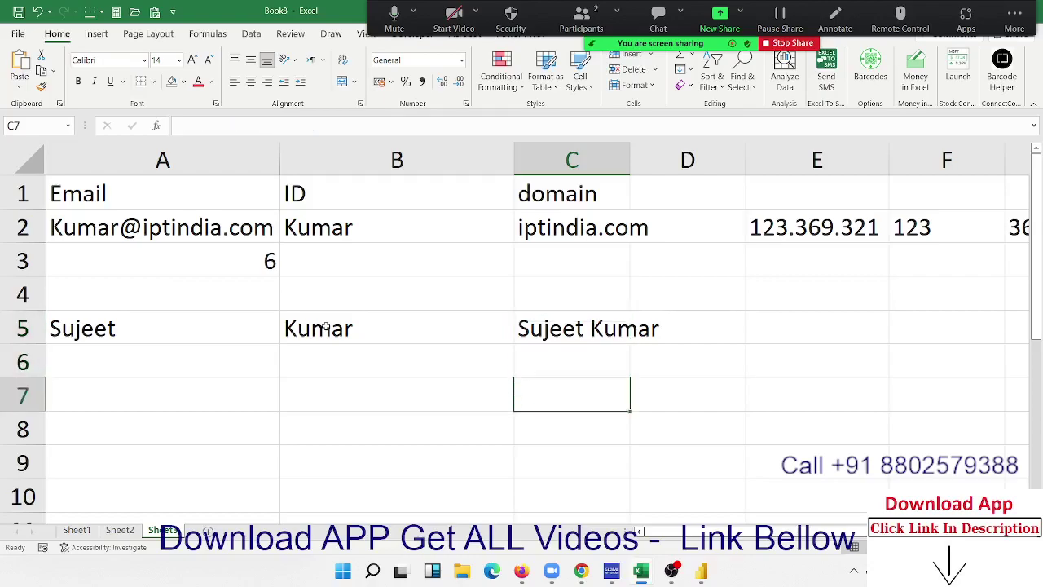
# Replace C5's formula with =A5&" "&B5 to join first and last name with a space.
pyautogui.click(526, 334)
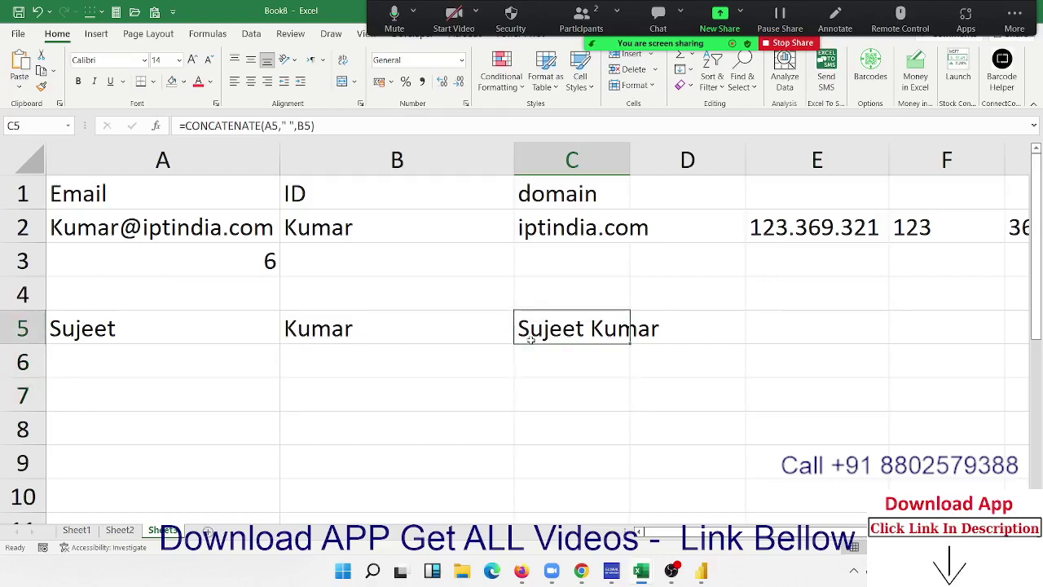
pyautogui.write('=')
pyautogui.press('Left')
pyautogui.press('Left')
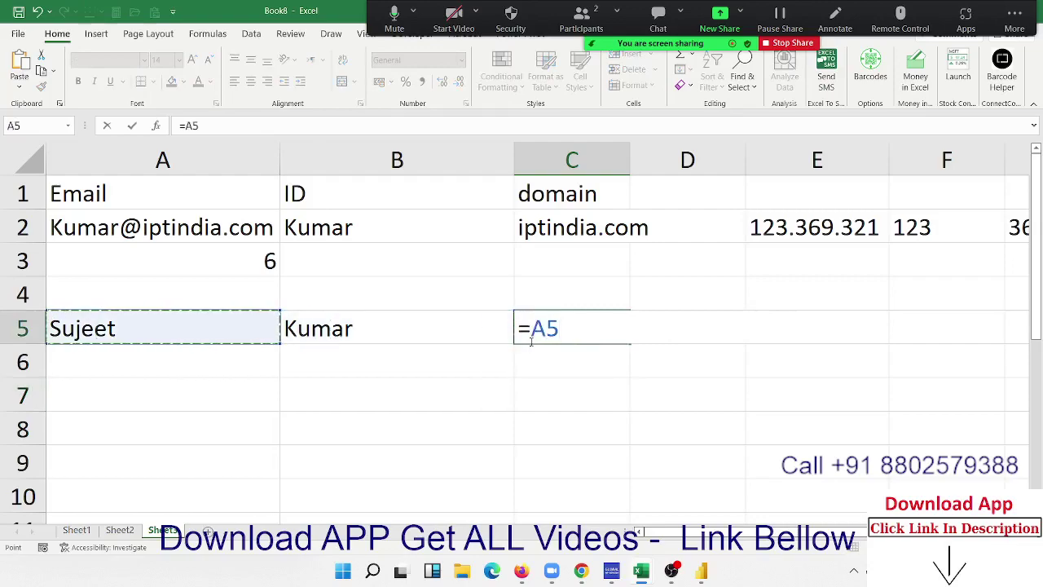
pyautogui.write('&')
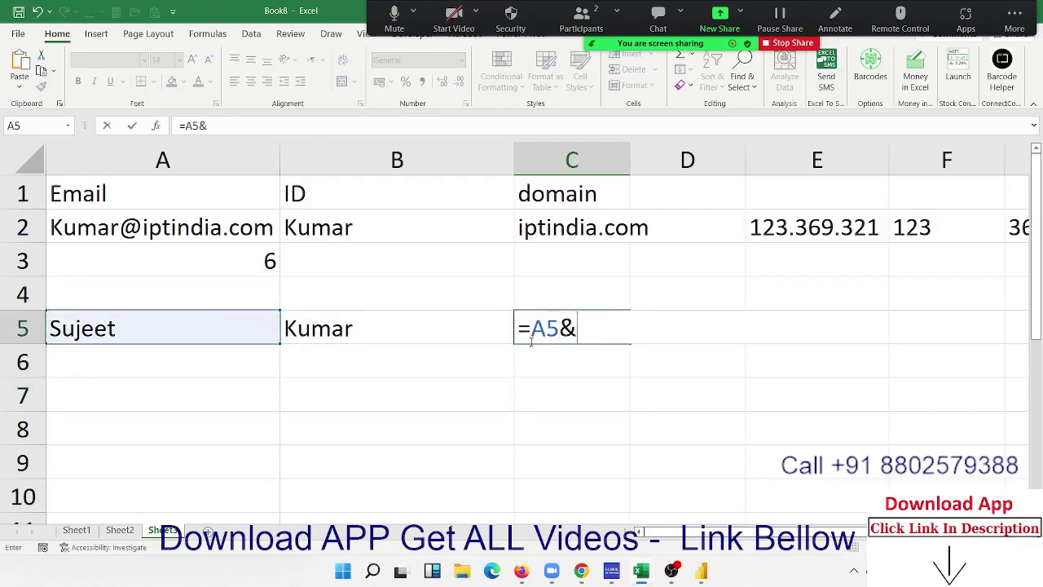
pyautogui.write('" "')
pyautogui.write('&')
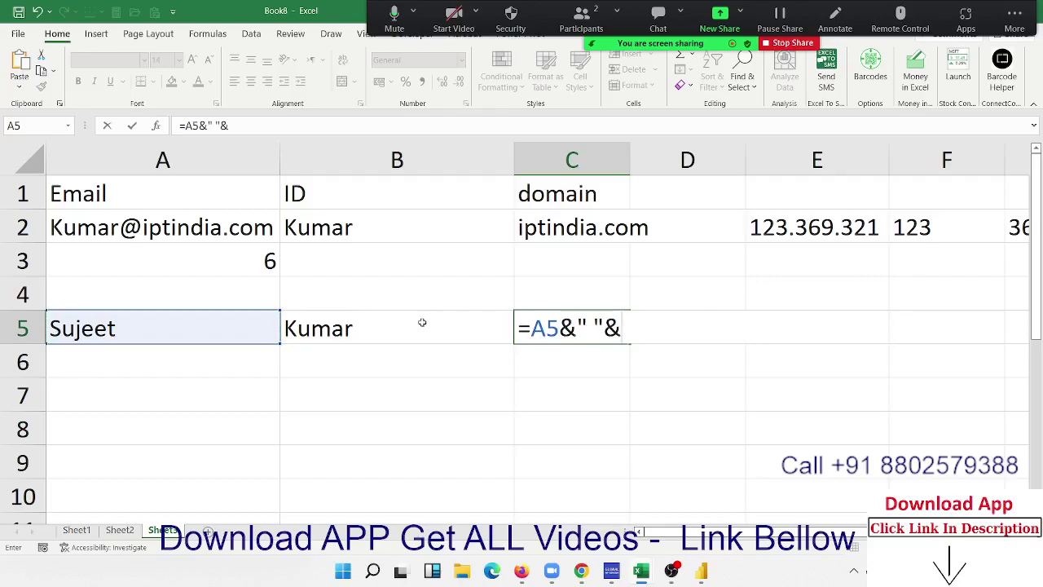
pyautogui.click(420, 322)
pyautogui.press('Return')
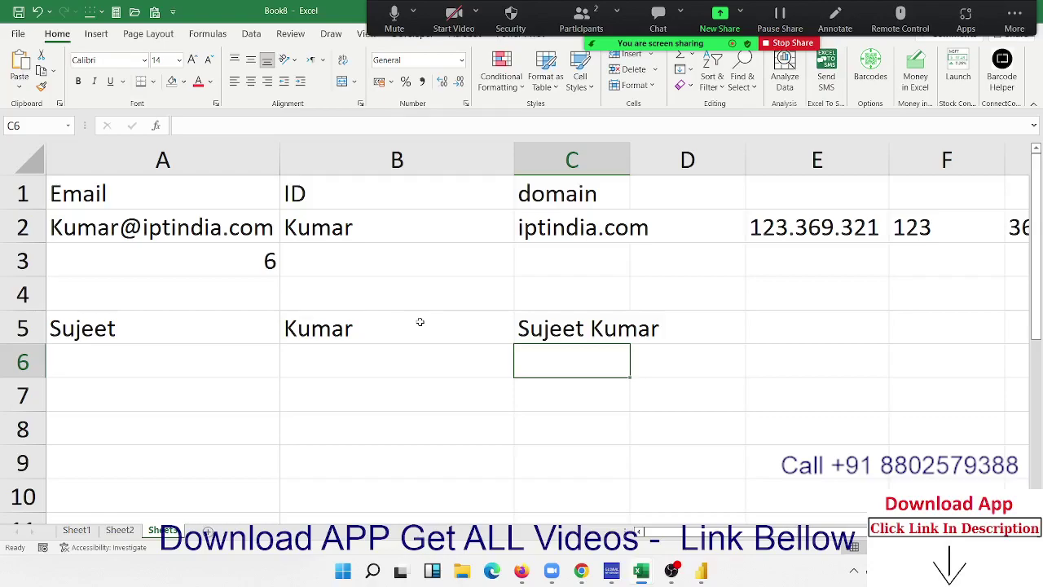
pyautogui.press('Down')
pyautogui.press('Left')
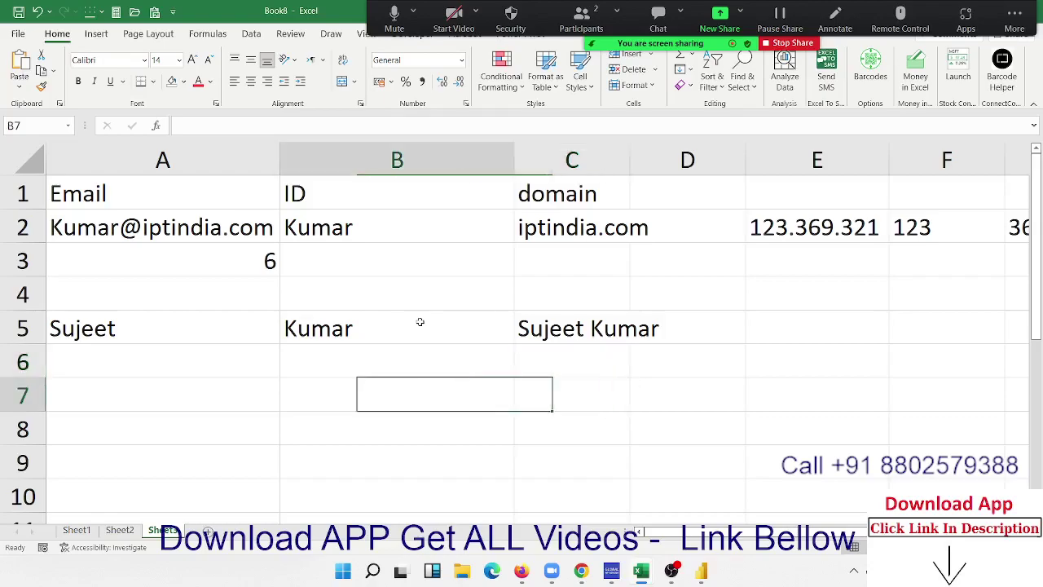
pyautogui.press('Left')
# Enter 'Puja' in A7 and fill the names list down to A14.
pyautogui.write('Puja')
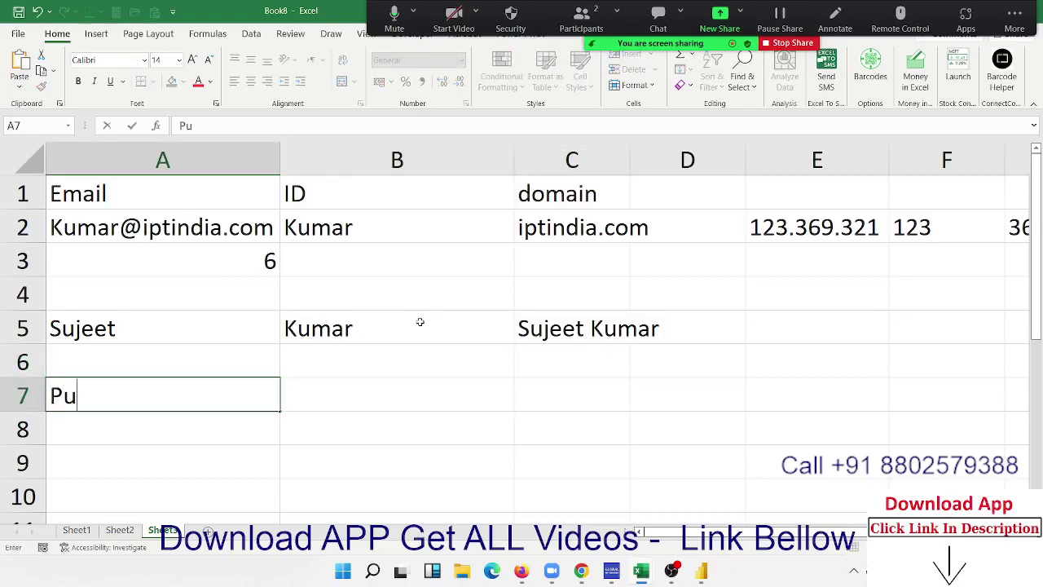
pyautogui.press('Return')
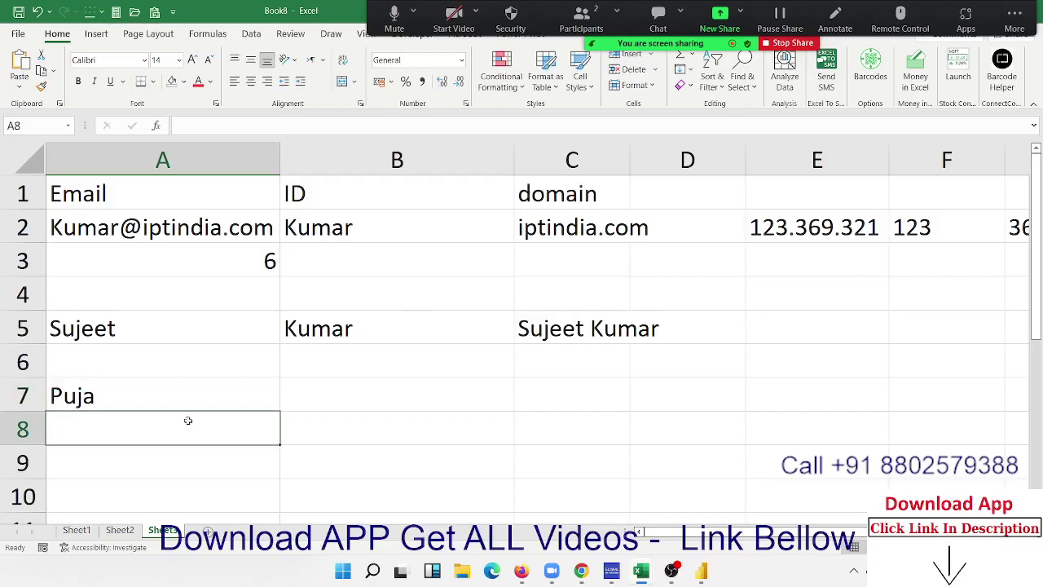
pyautogui.click(188, 403)
pyautogui.moveTo(279, 410)
pyautogui.mouseDown()
pyautogui.moveTo(281, 488)
pyautogui.moveTo(285, 480)
pyautogui.mouseUp()
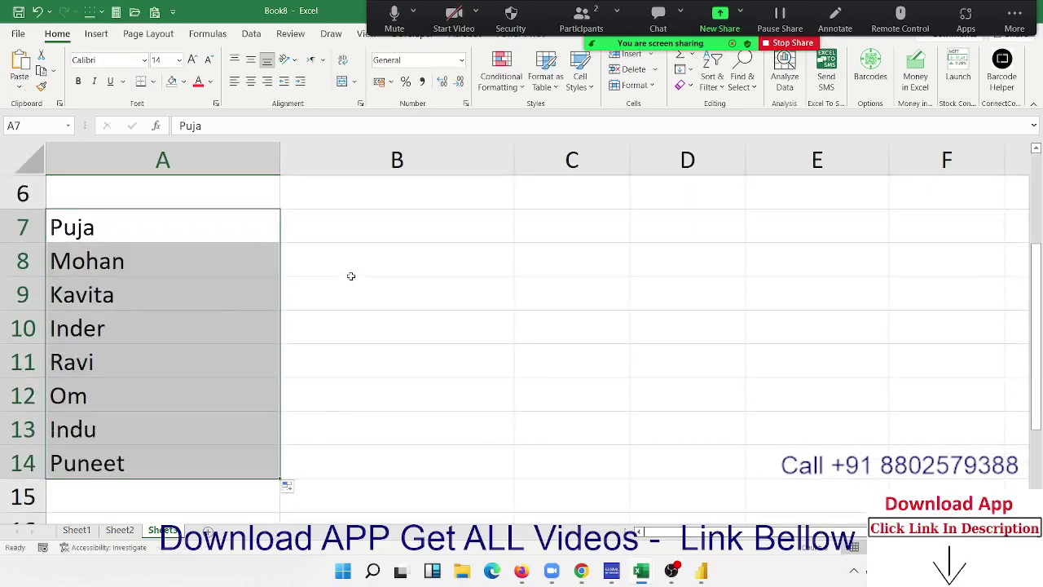
# Start CONCAT and CONCATENATE formulas in B7, abandoning both attempts.
pyautogui.click(359, 234)
pyautogui.write('=co')
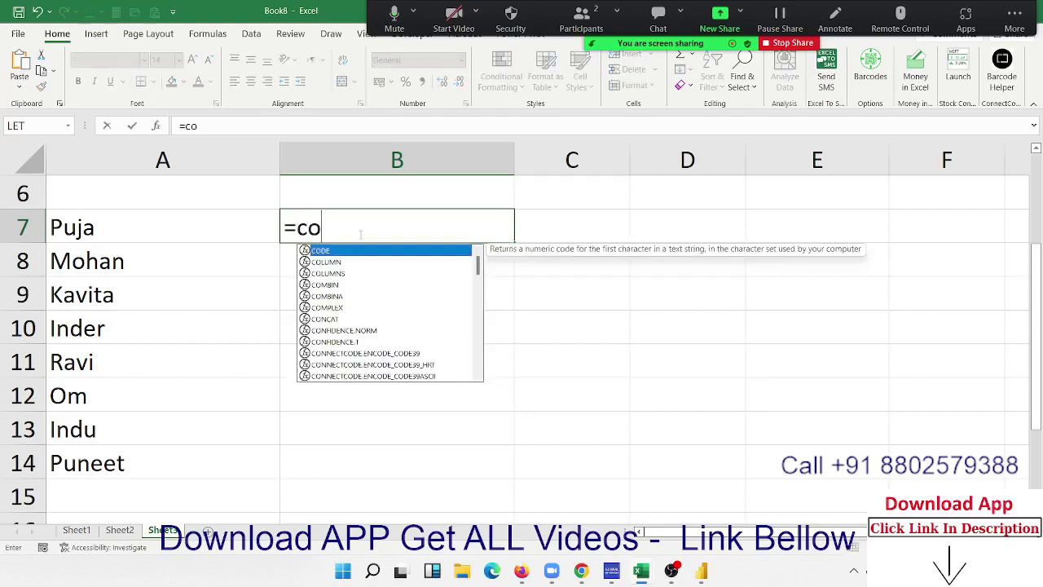
pyautogui.write('nc')
pyautogui.press('Tab')
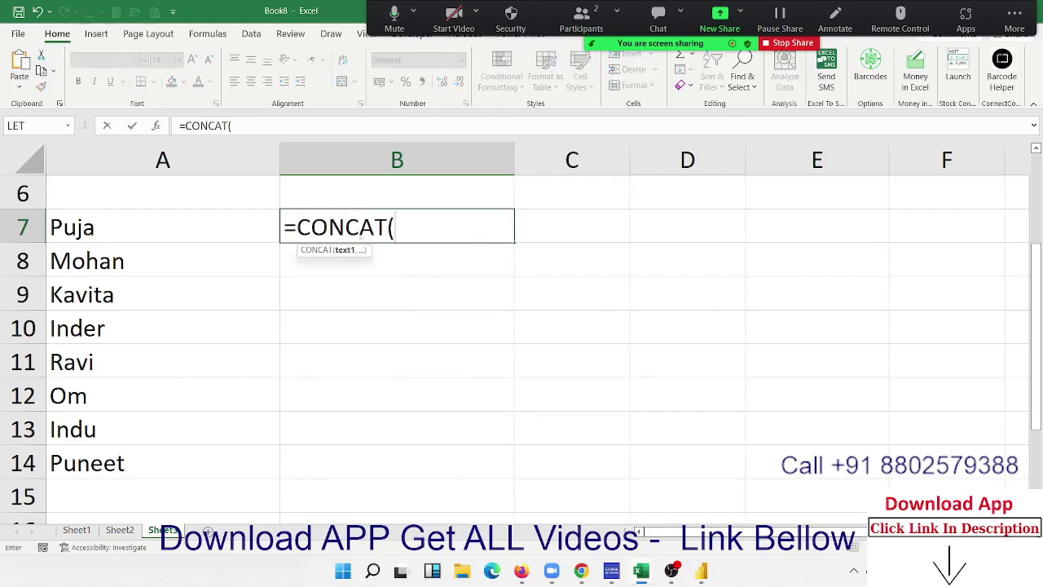
pyautogui.press('Left')
pyautogui.press('Escape')
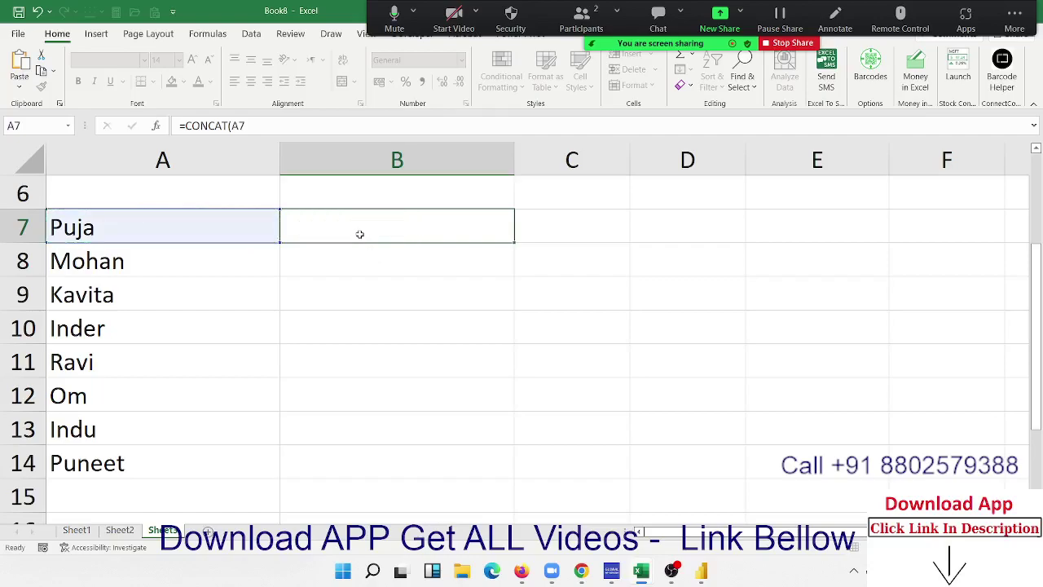
pyautogui.write('=')
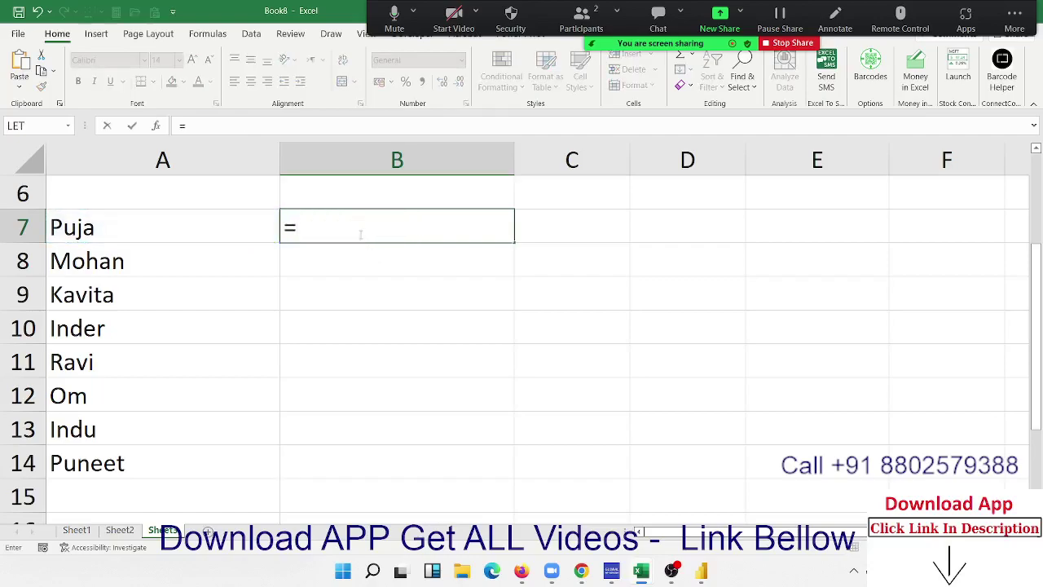
pyautogui.write('conc')
pyautogui.press('Down')
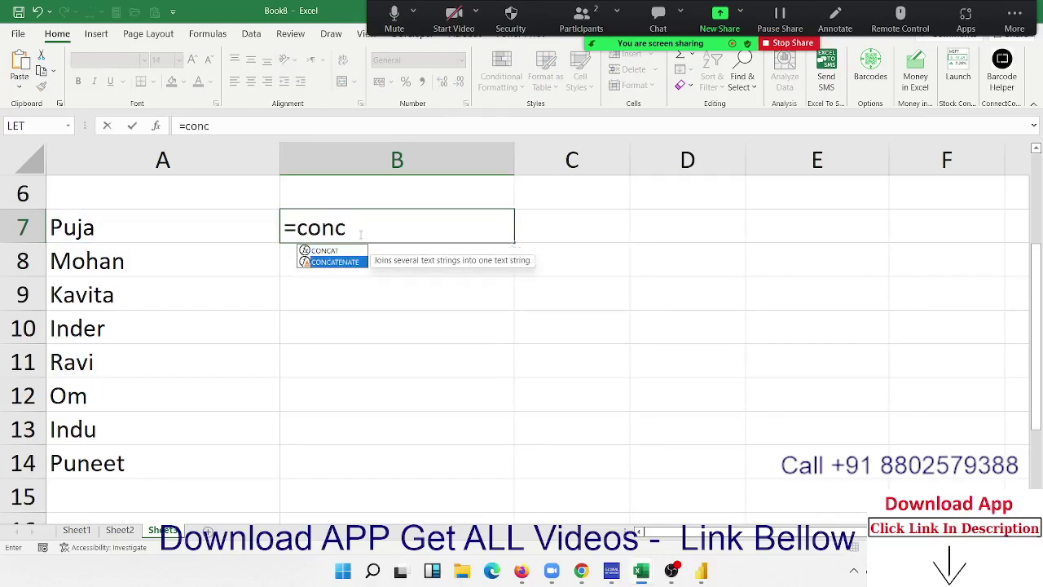
pyautogui.press('Tab')
pyautogui.press('Left')
pyautogui.write(',')
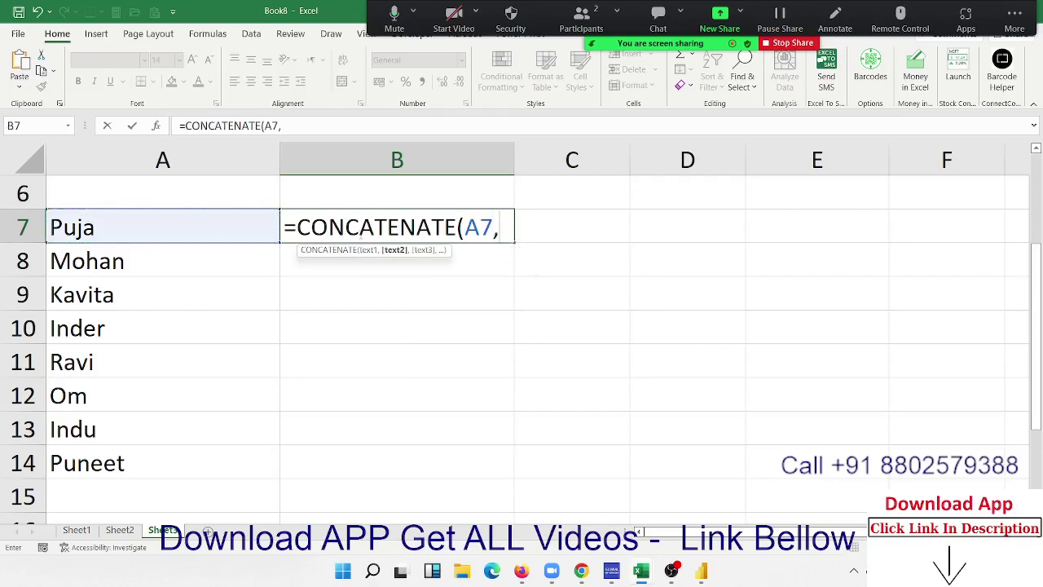
pyautogui.write('","')
pyautogui.write(',')
pyautogui.press('Left')
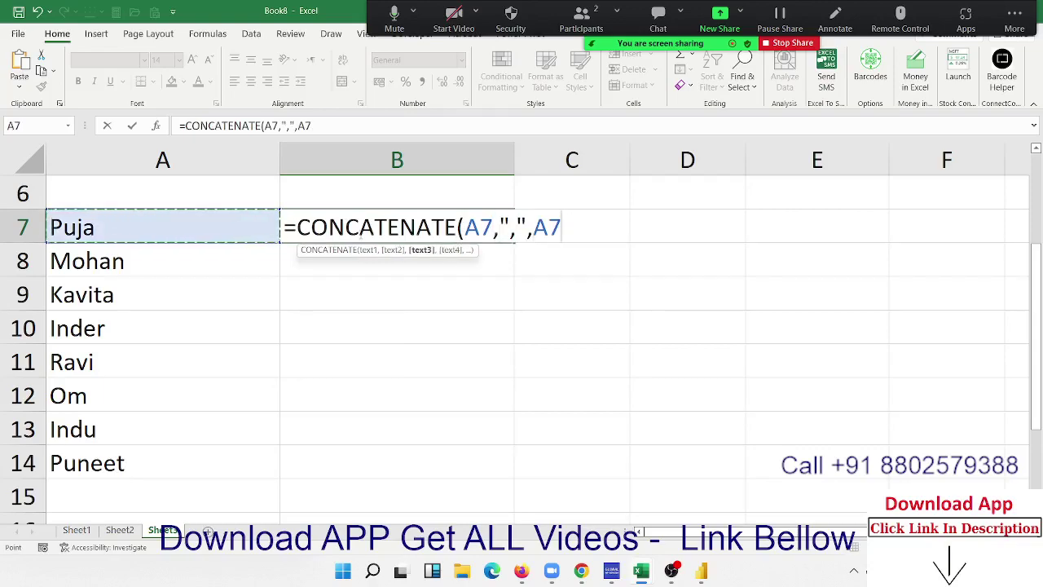
pyautogui.press('Escape')
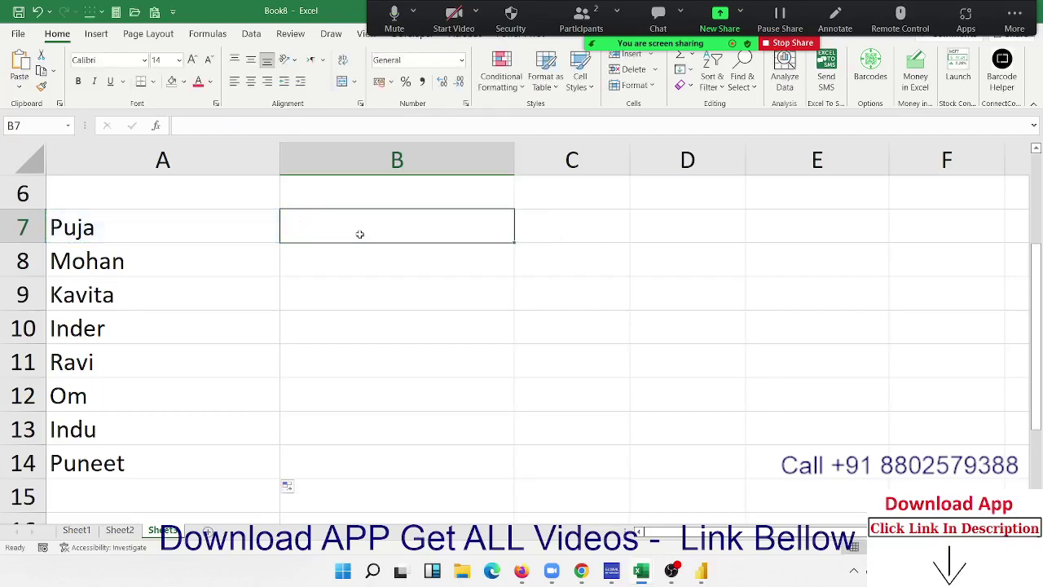
# Enter =CONCAT(A7:A14) in B7 to join the eight names without separators.
pyautogui.write('=')
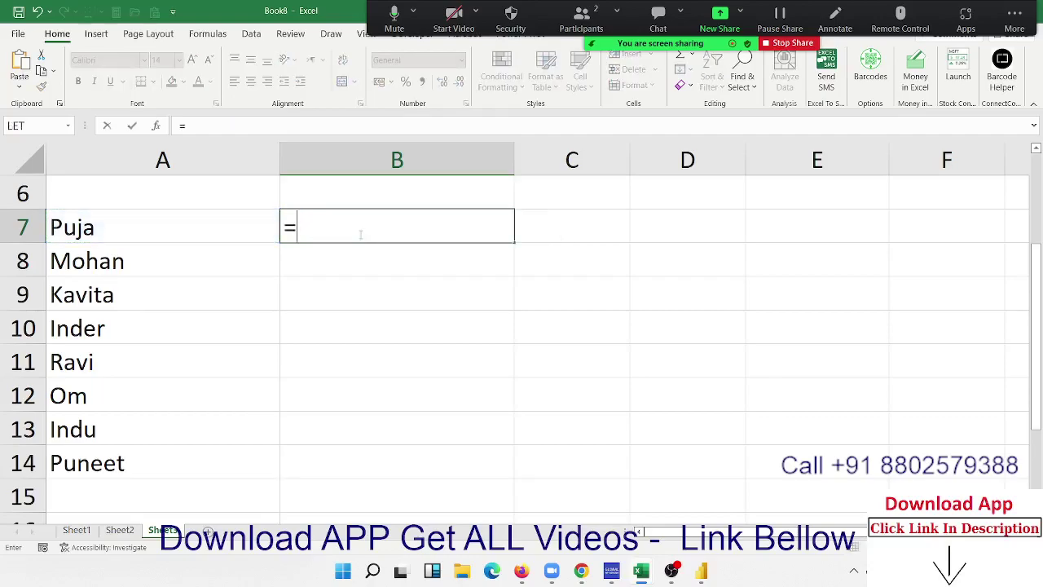
pyautogui.write('con')
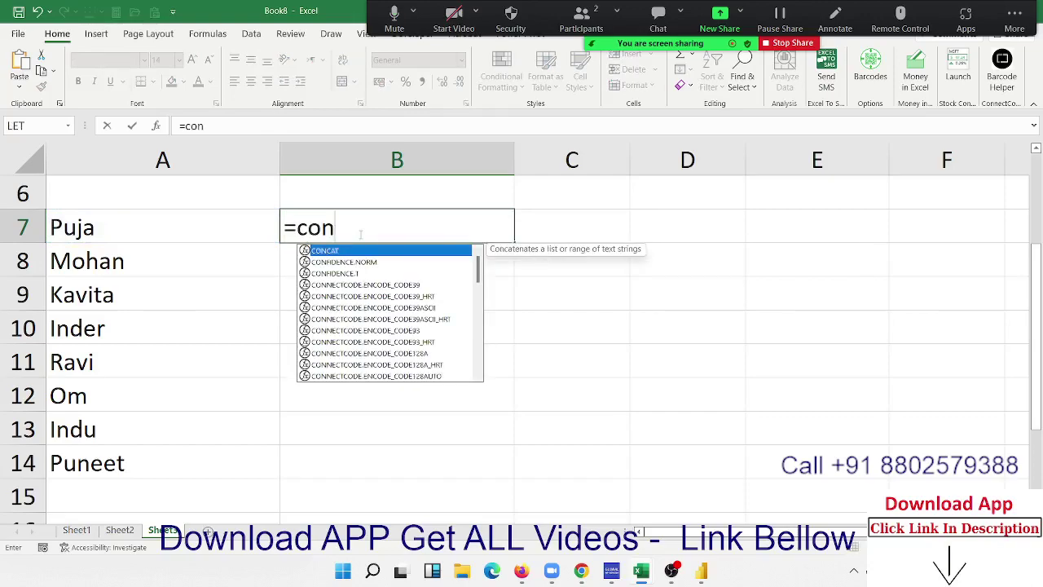
pyautogui.press('Tab')
pyautogui.press('Left')
pyautogui.hotkey('ctrl', 'shift', 'Down')
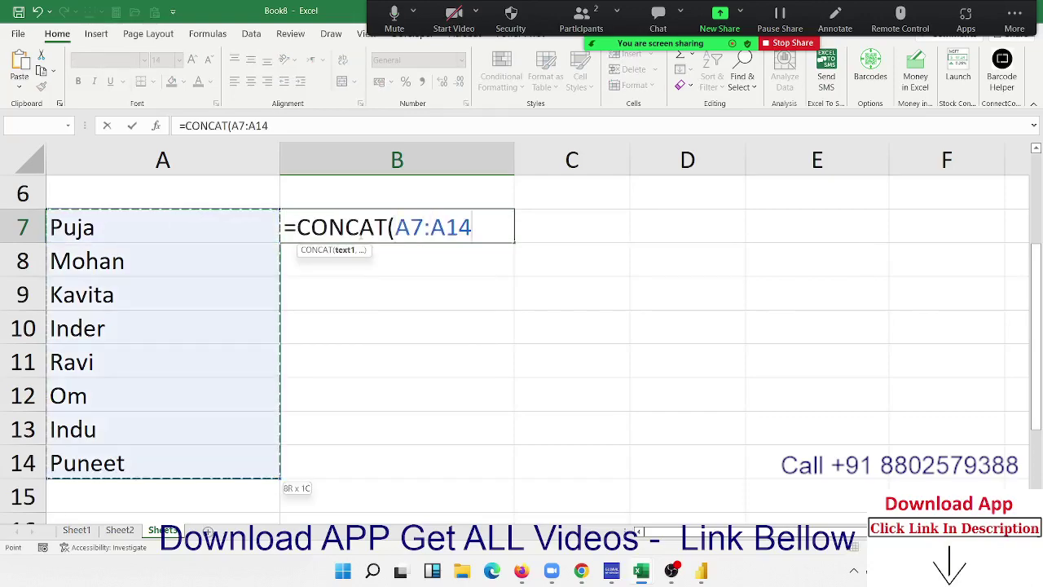
pyautogui.press('Return')
pyautogui.click(359, 232)
pyautogui.press('Down')
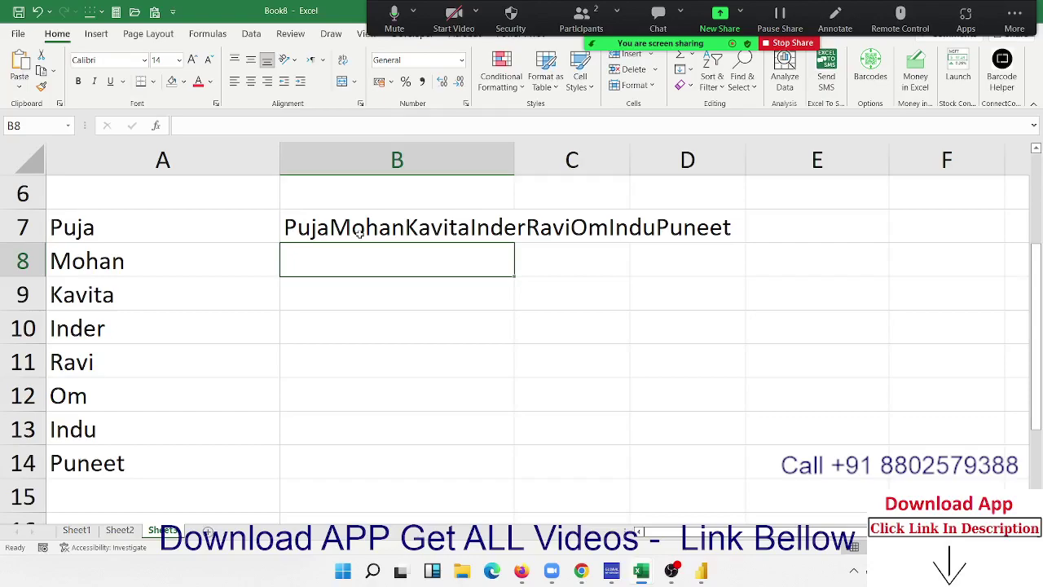
# Enter =TEXTJOIN(",",TRUE,A7:A14) in B8 to list the eight names comma-separated.
pyautogui.write('=te')
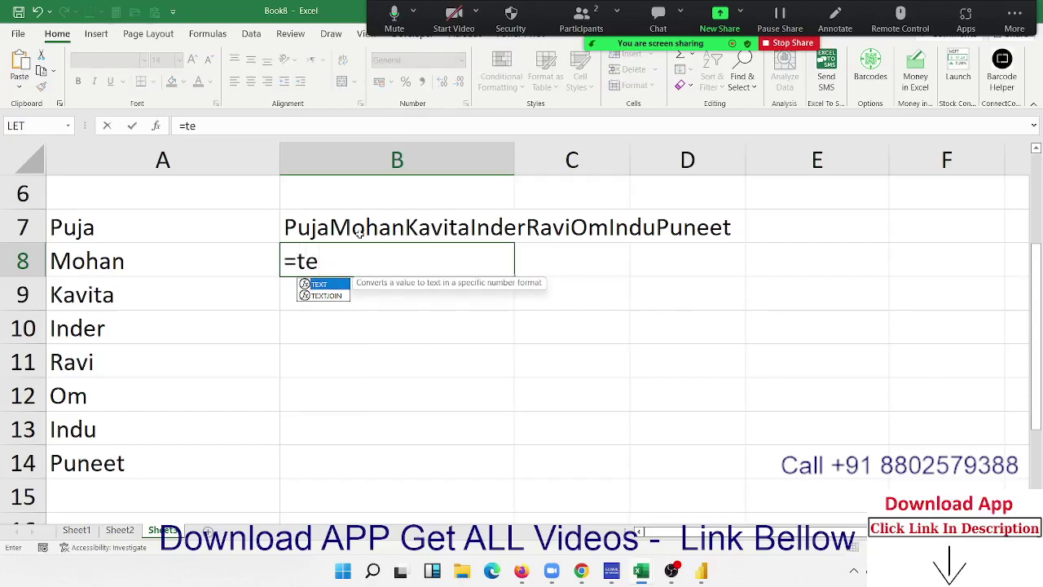
pyautogui.press('Down')
pyautogui.press('Tab')
pyautogui.write('",')
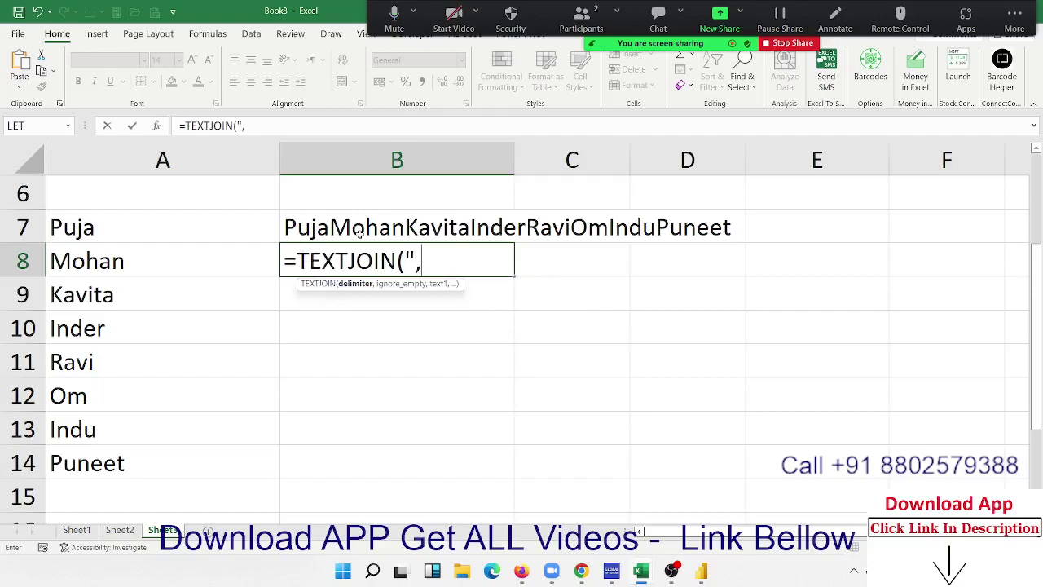
pyautogui.write('",')
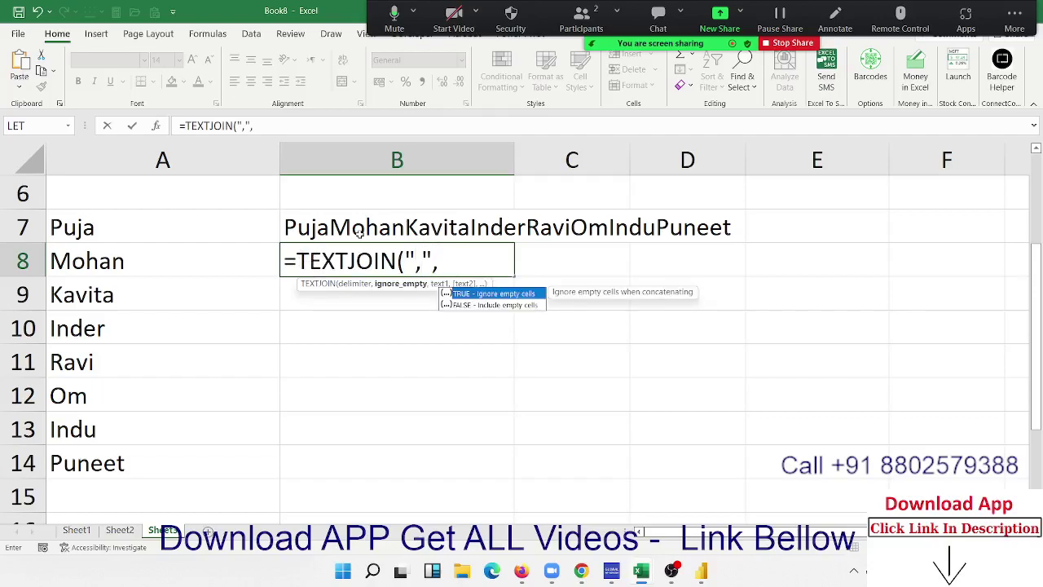
pyautogui.press('Tab')
pyautogui.write(',')
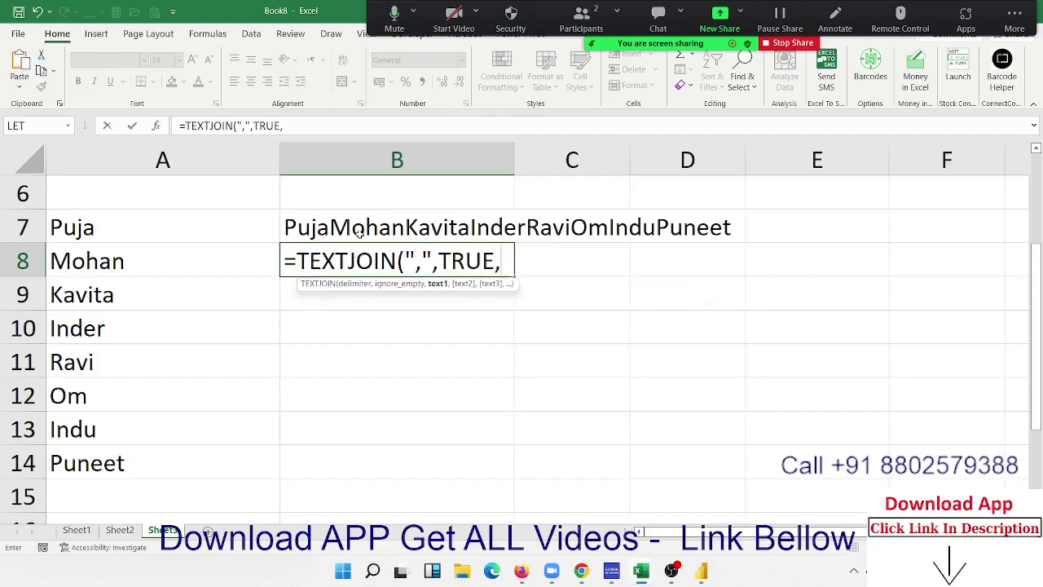
pyautogui.press('Left')
pyautogui.press('Up')
pyautogui.hotkey('ctrl', 'shift', 'Down')
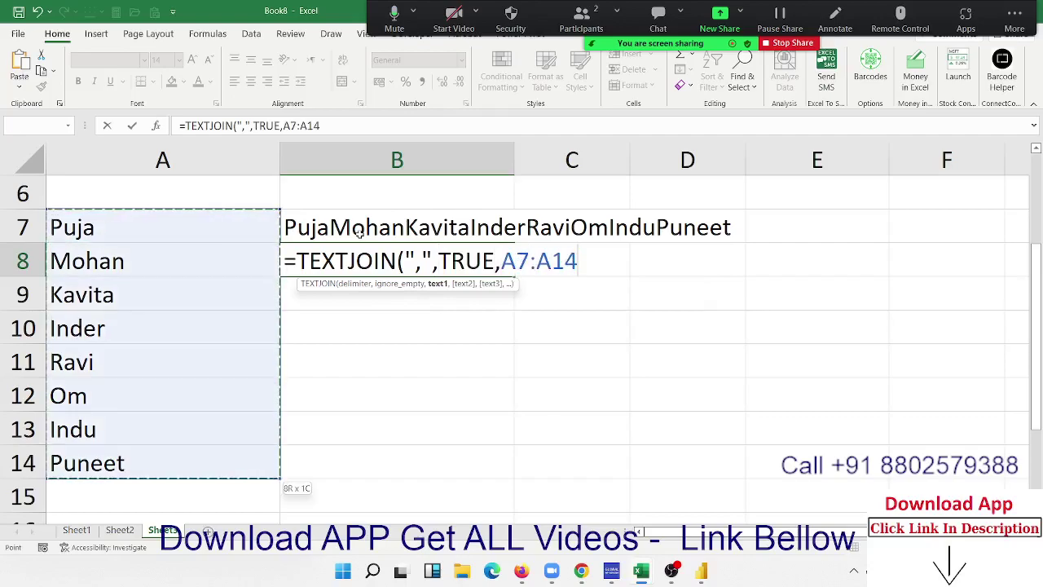
pyautogui.press('Return')
pyautogui.press('Up')
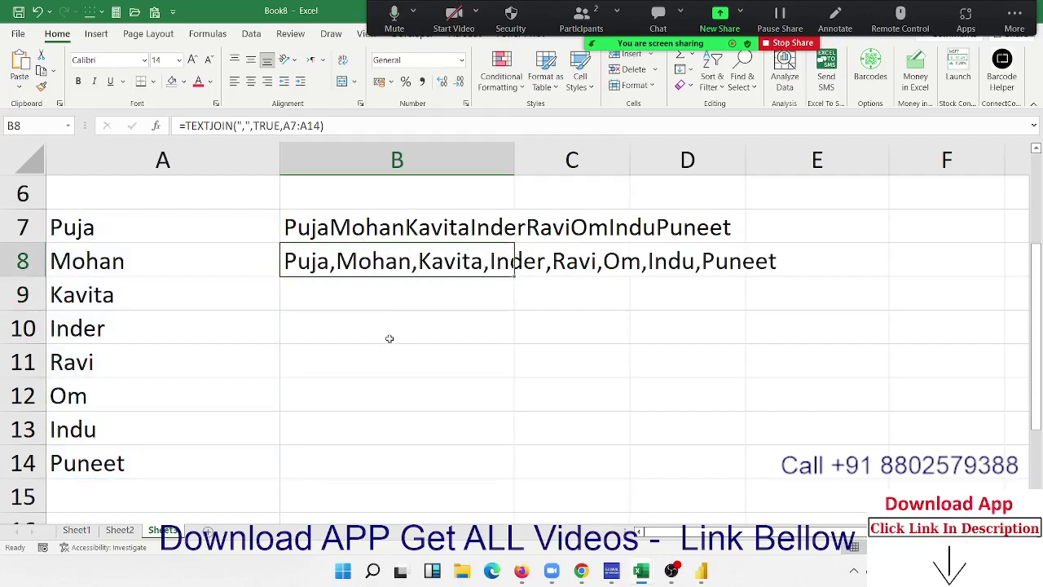
pyautogui.click(369, 226)
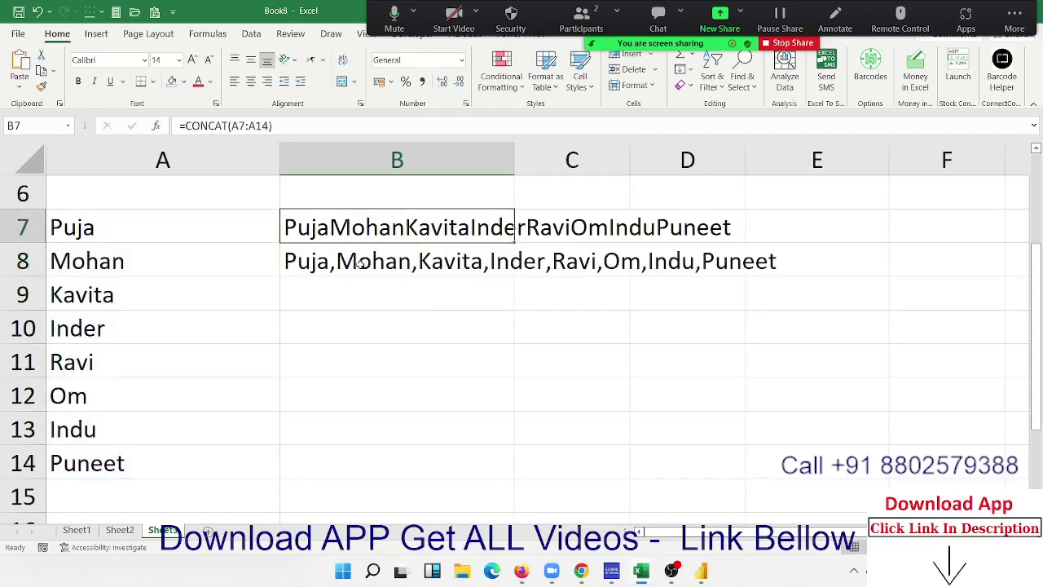
# Enter 1/1 in A22 and 02-08-2022 in B22.
pyautogui.scroll(2, 359, 265)
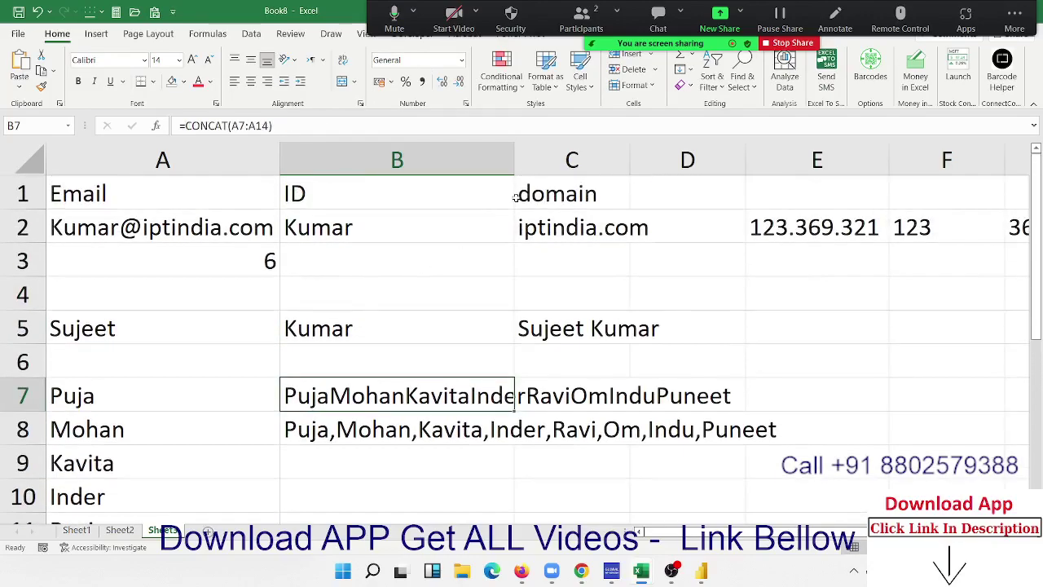
pyautogui.scroll(-7, 412, 368)
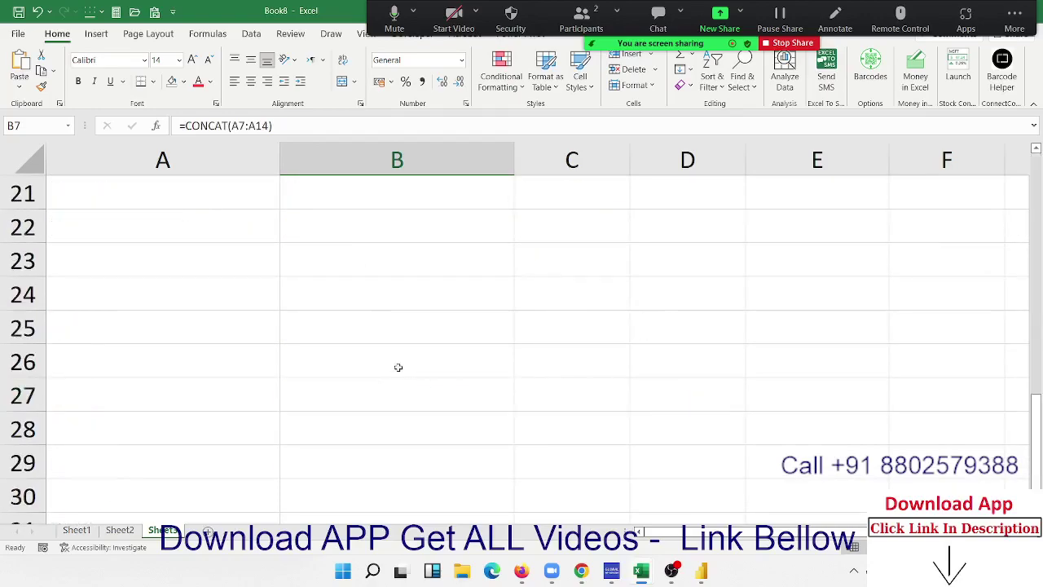
pyautogui.click(159, 220)
pyautogui.write('1/1')
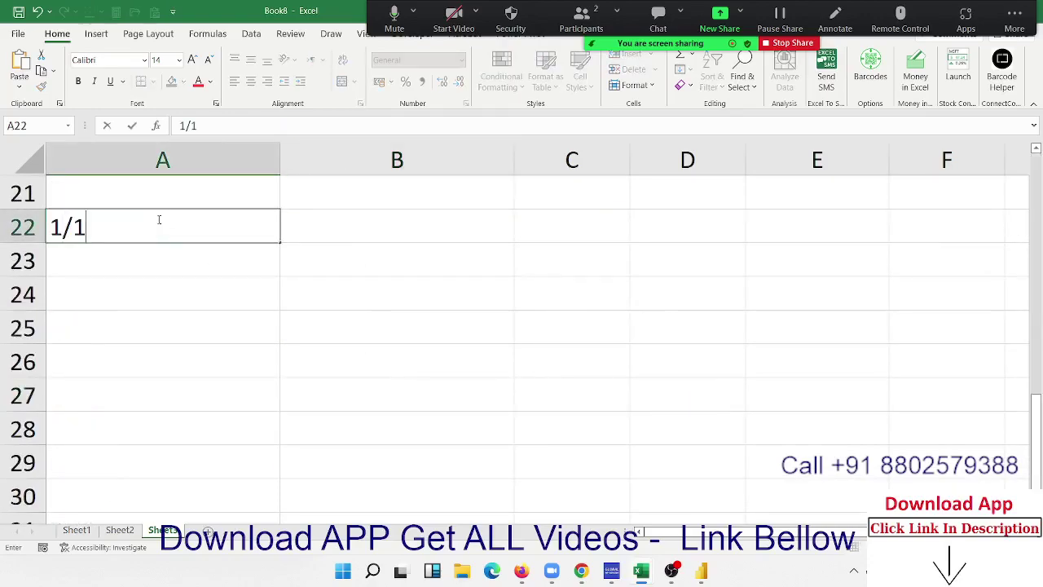
pyautogui.press('Tab')
pyautogui.write('02-08-2022')
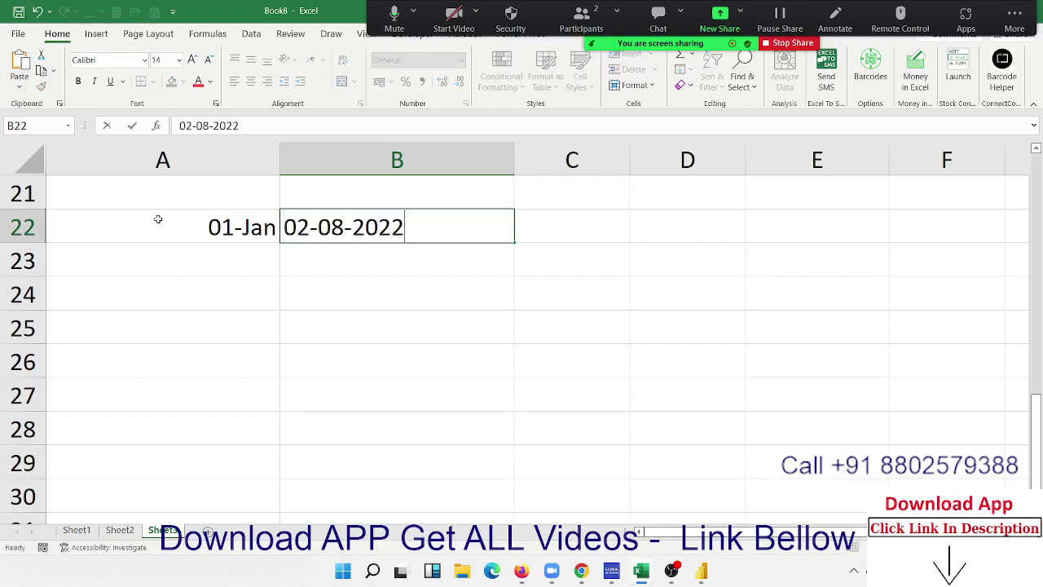
pyautogui.press('Return')
# Format B22 and A22 as dd-mmm-yy dates (02-Aug-22, 01-Jan-22) with Ctrl+Shift+#.
pyautogui.press('Up')
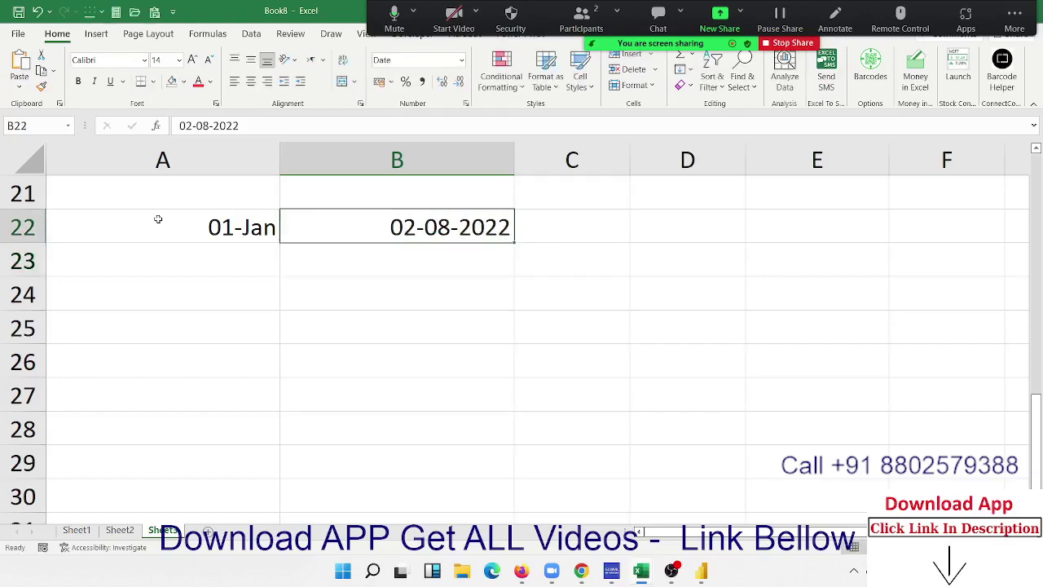
pyautogui.hotkey('ctrl', 'shift', '#')
pyautogui.click(158, 219)
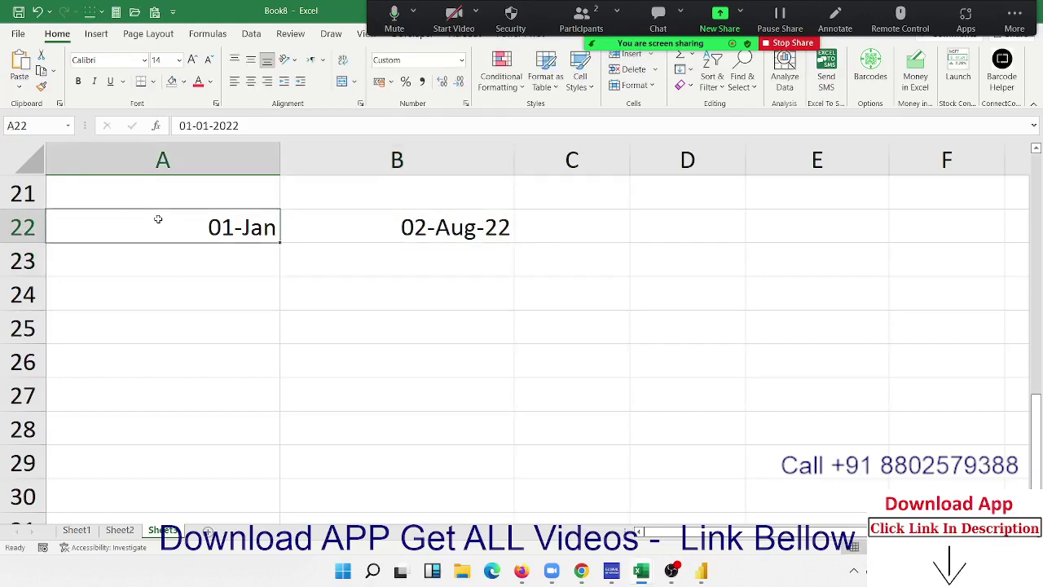
pyautogui.hotkey('ctrl', 'shift', '#')
pyautogui.press('Right')
pyautogui.press('Right')
pyautogui.press('Right')
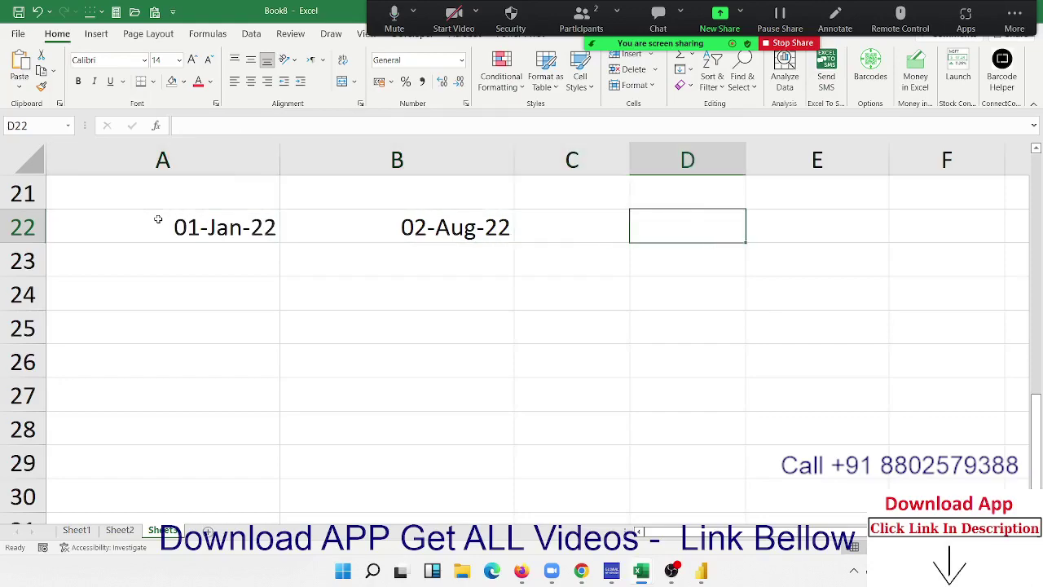
pyautogui.press('Left')
# Enter ="From "&A22&" To "&B22 in C22.
pyautogui.write('="')
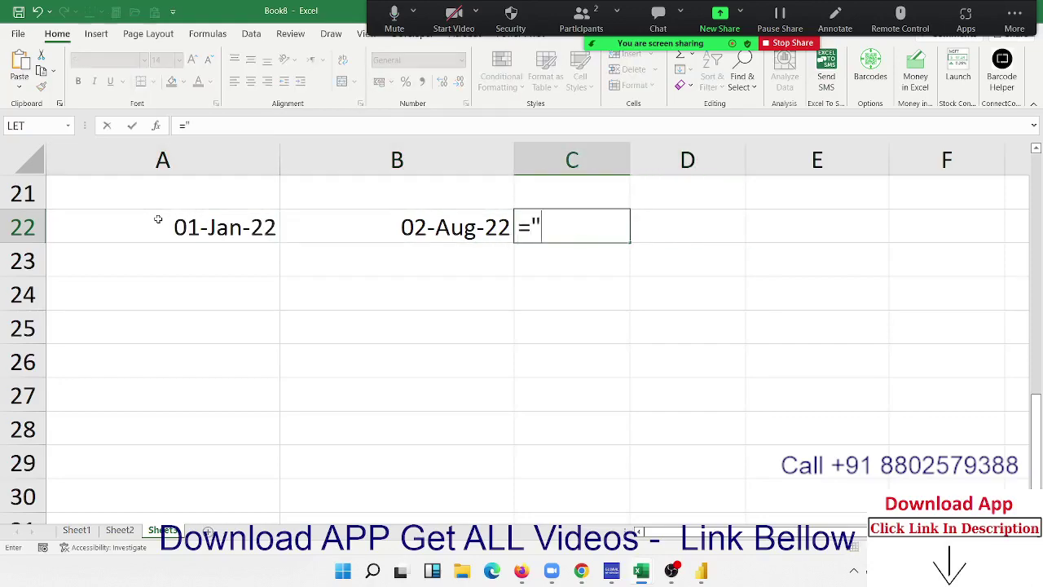
pyautogui.write('form')
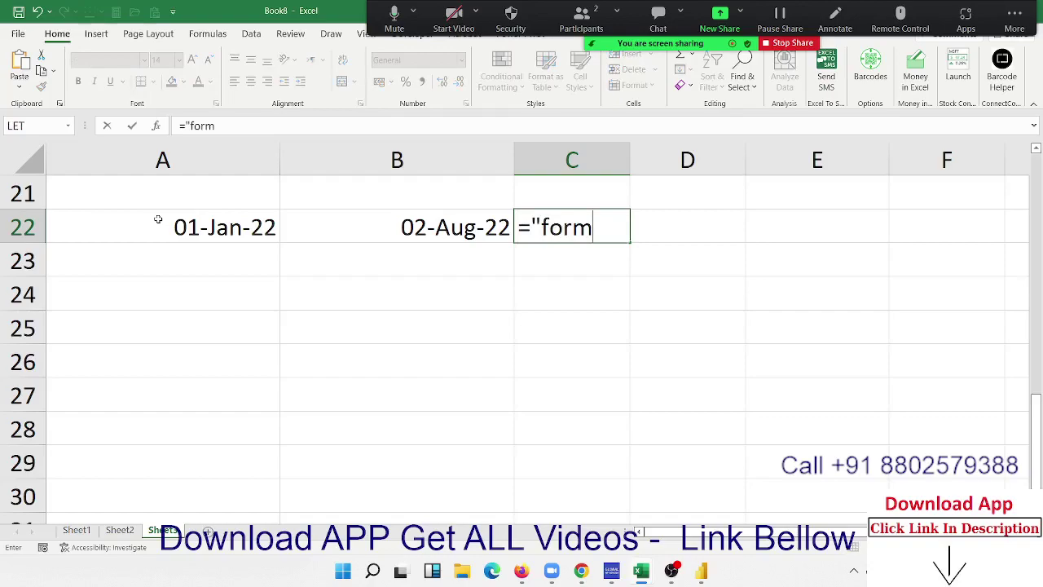
pyautogui.press('BackSpace')
pyautogui.press('BackSpace')
pyautogui.press('BackSpace')
pyautogui.press('BackSpace')
pyautogui.write('F')
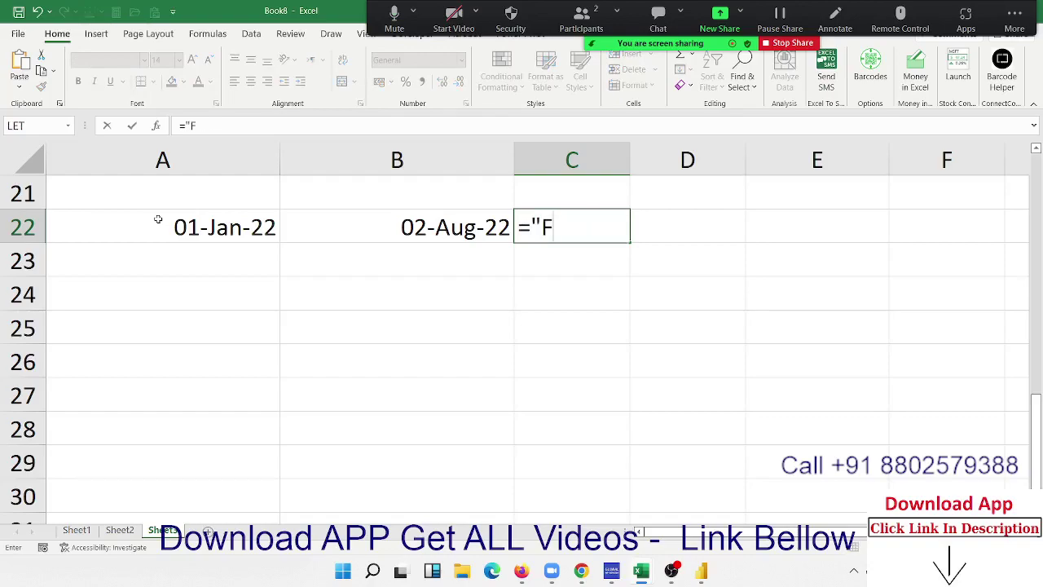
pyautogui.write('rom "')
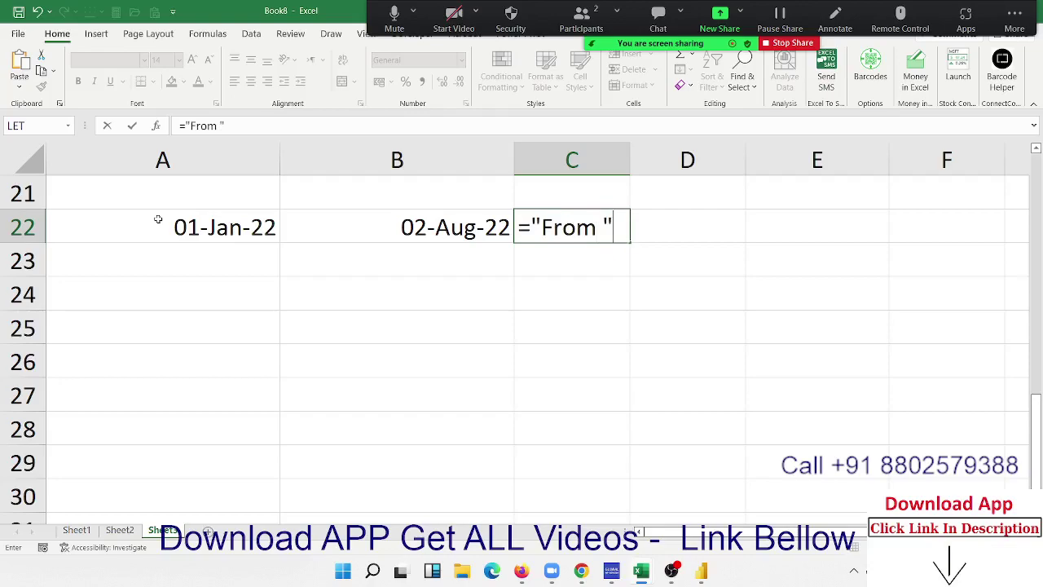
pyautogui.write('&')
pyautogui.click(163, 227)
pyautogui.write('&"')
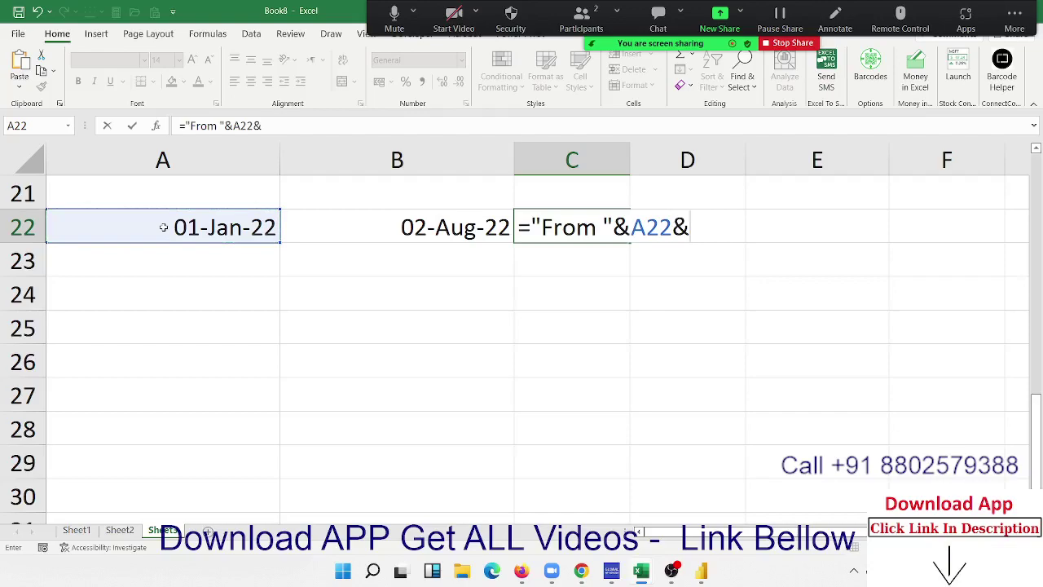
pyautogui.write(' To ')
pyautogui.write('"&')
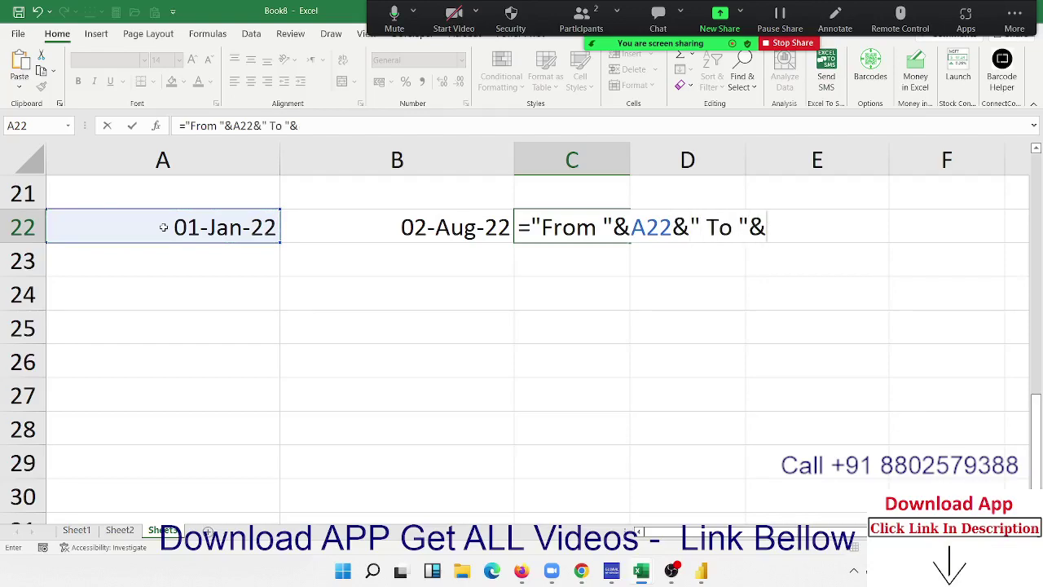
pyautogui.click(336, 226)
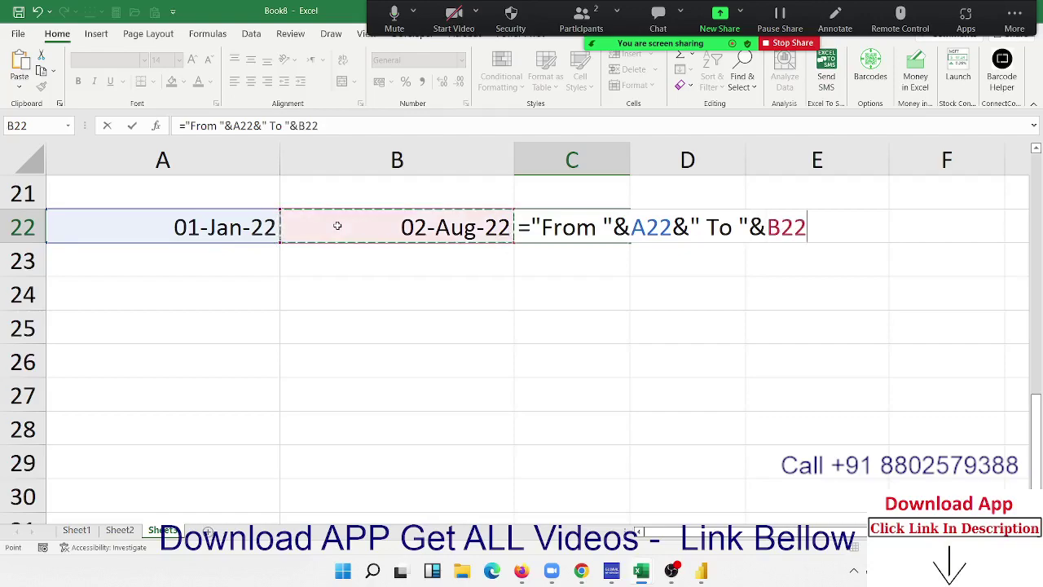
pyautogui.press('Return')
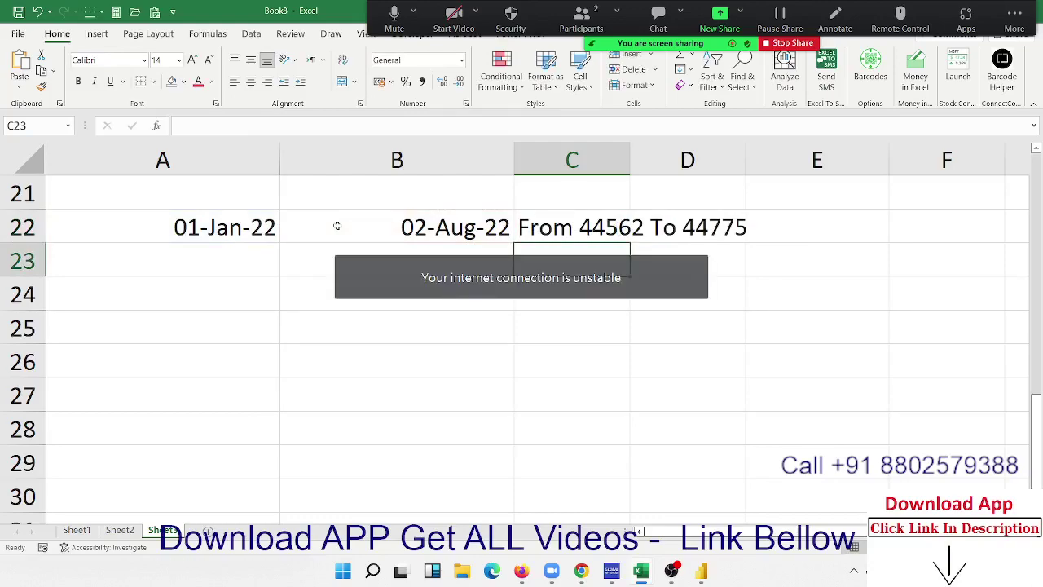
# Show A22's serial number 44562 with Ctrl+Shift+~, undo, and edit C22's formula.
pyautogui.click(337, 226)
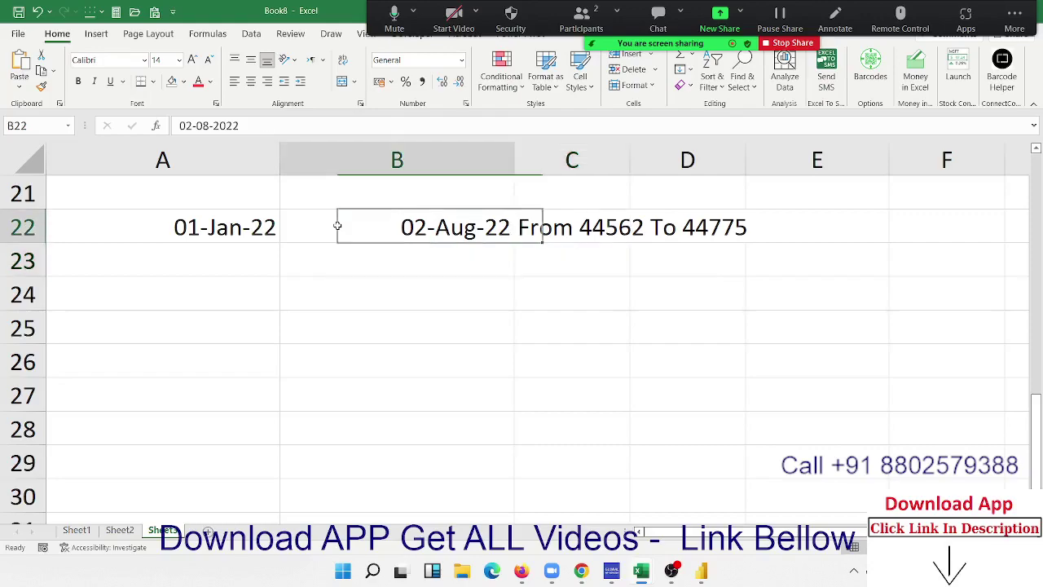
pyautogui.press('Left')
pyautogui.hotkey('ctrl', 'shift', '~')
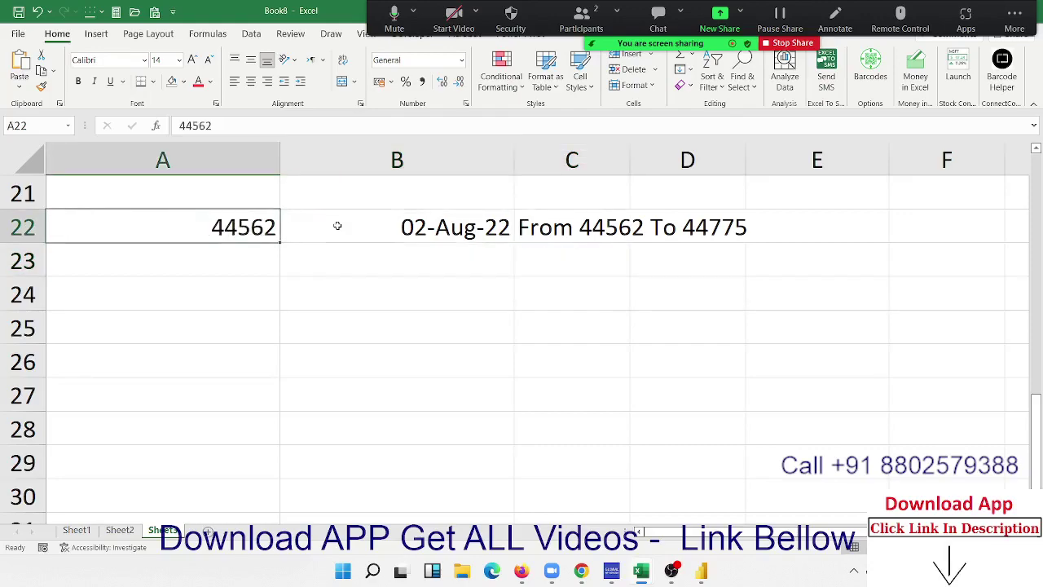
pyautogui.hotkey('ctrl', 'z')
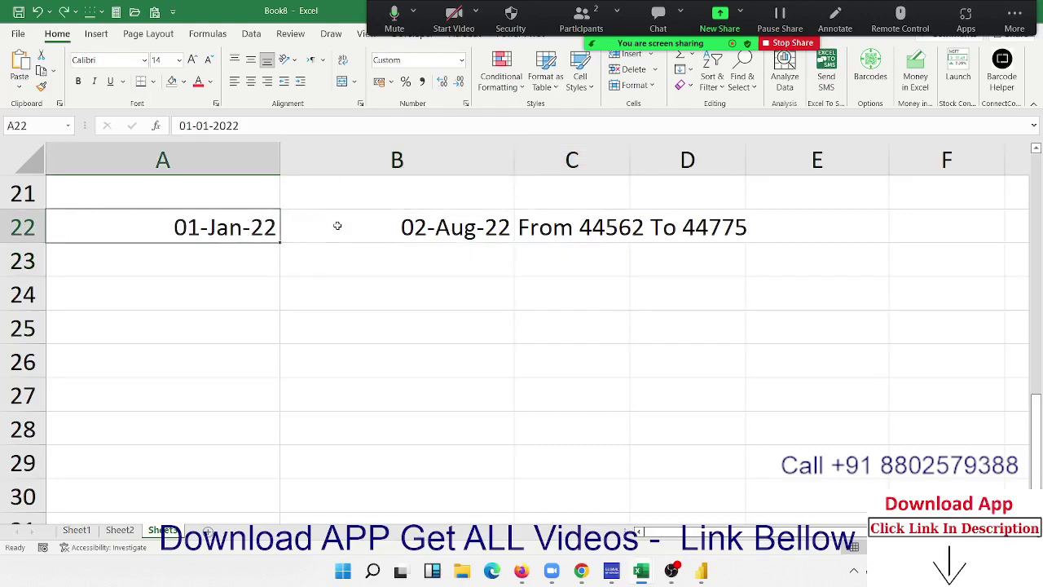
pyautogui.press('Right')
pyautogui.press('Right')
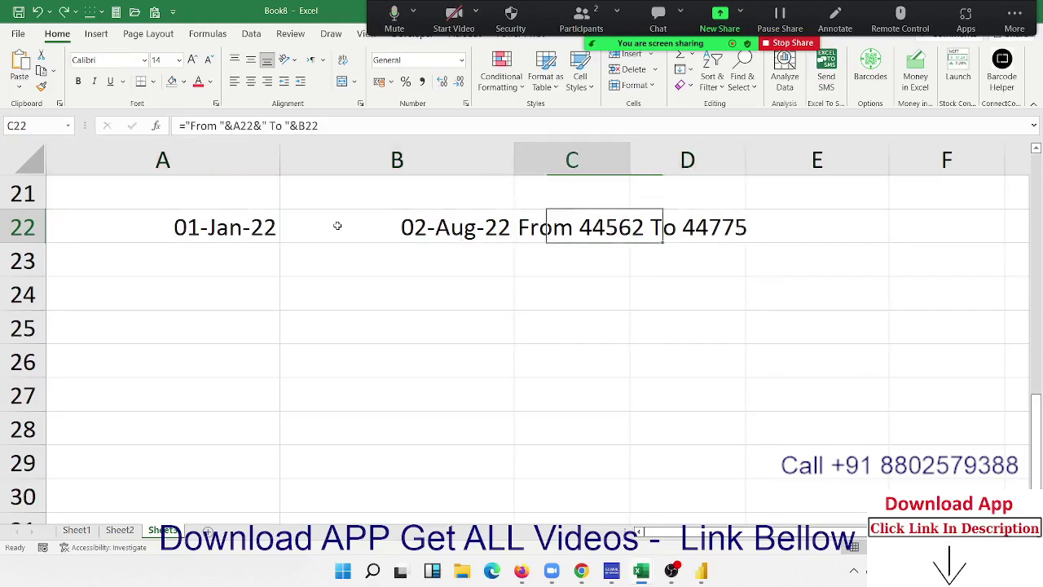
pyautogui.press('F2')
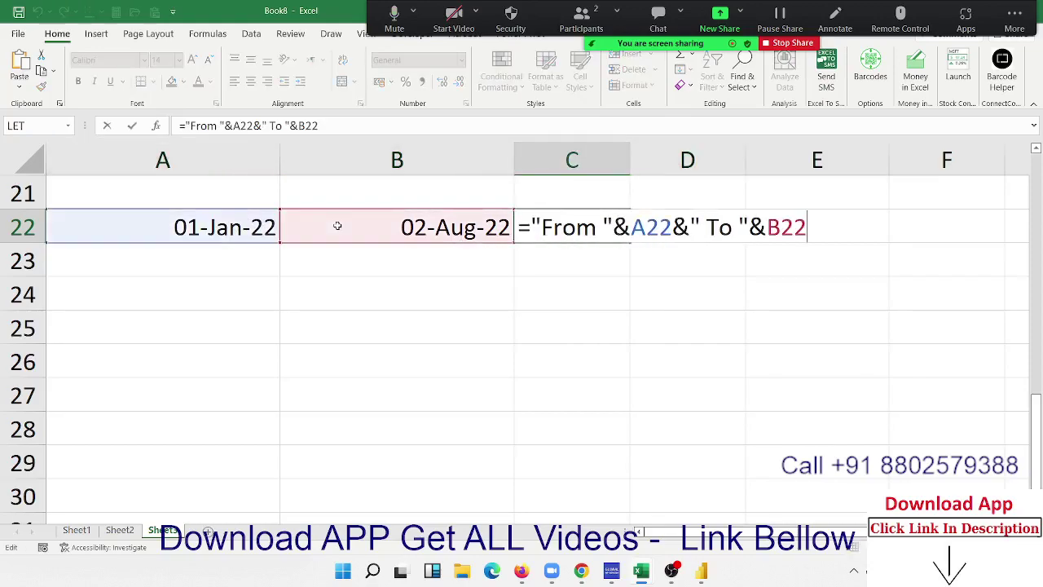
# Wrap A22 in C22's formula as TEXT(A22,"DD-MMM-YY").
pyautogui.press('Left')
pyautogui.press('Left')
pyautogui.press('Left')
pyautogui.press('Left')
pyautogui.press('Left')
pyautogui.press('Left')
pyautogui.press('Left')
pyautogui.press('Left')
pyautogui.press('Left')
pyautogui.press('Left')
pyautogui.press('Left')
pyautogui.press('Left')
pyautogui.press('Left')
pyautogui.write('t')
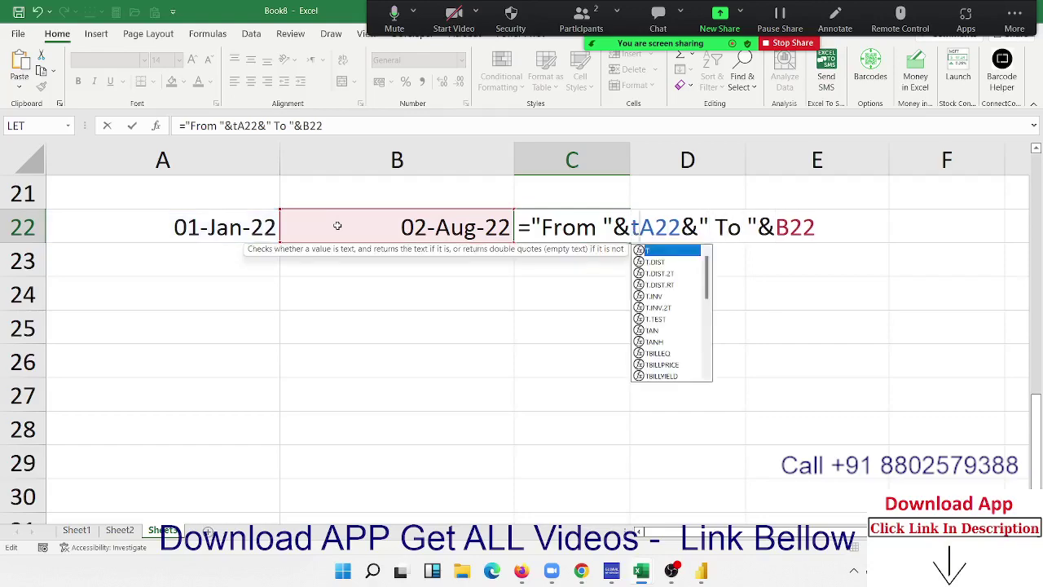
pyautogui.write('e')
pyautogui.press('Tab')
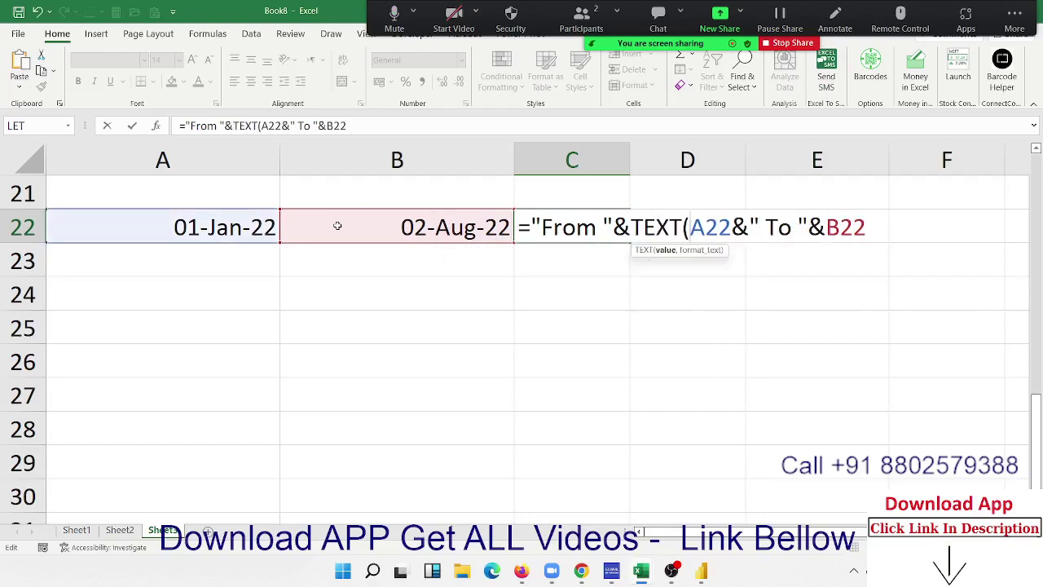
pyautogui.press('Right')
pyautogui.press('Right')
pyautogui.press('Right')
pyautogui.write(',"DD')
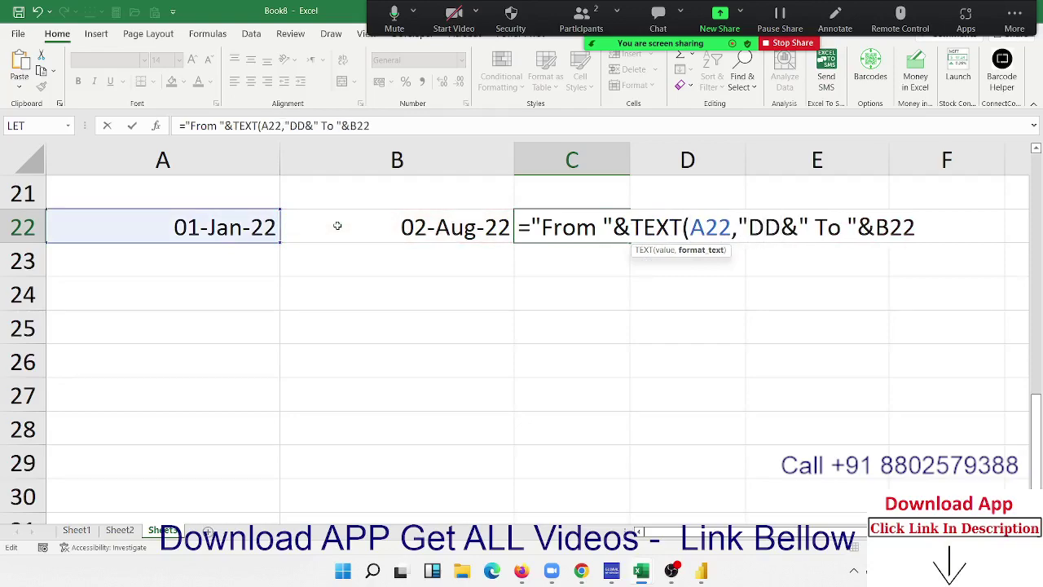
pyautogui.write('-MM')
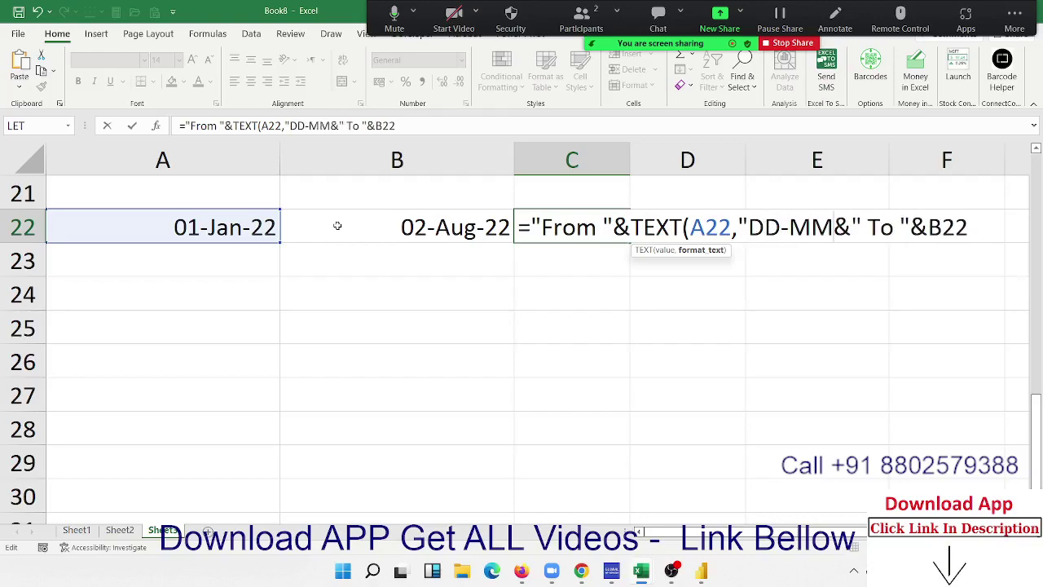
pyautogui.write('M-')
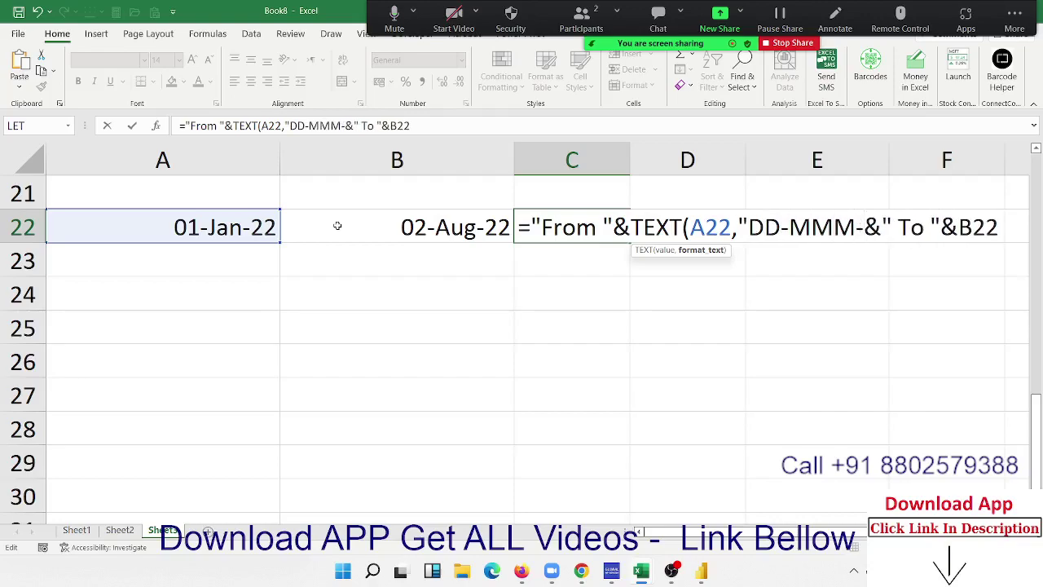
pyautogui.write('YY"')
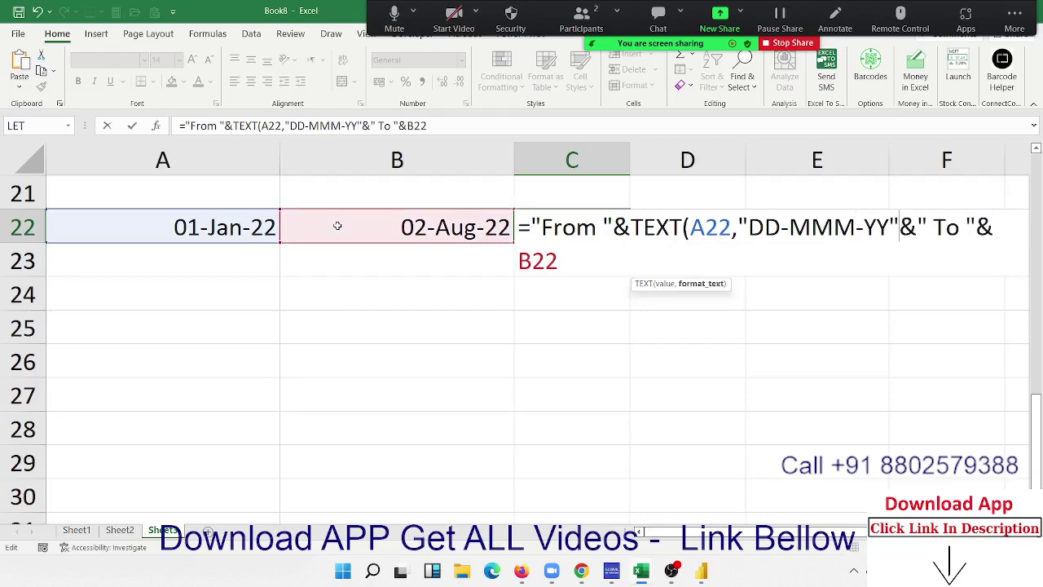
pyautogui.write(')')
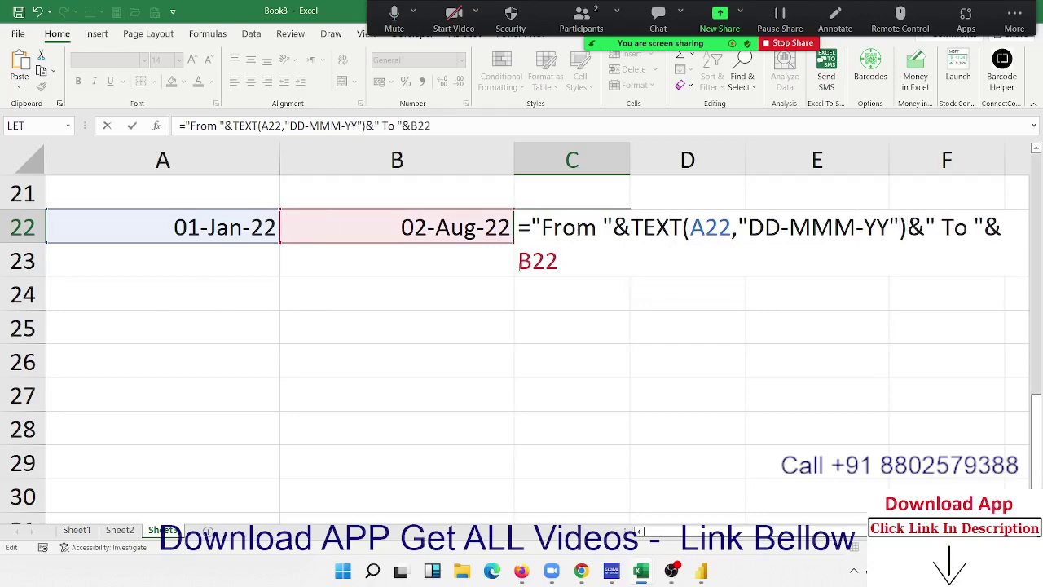
# Wrap B22 as TEXT(B22,"DD-MMM-YY") so C22 reads From 01-Jan-22 To 02-Aug-22.
pyautogui.click(519, 260)
pyautogui.write('tes')
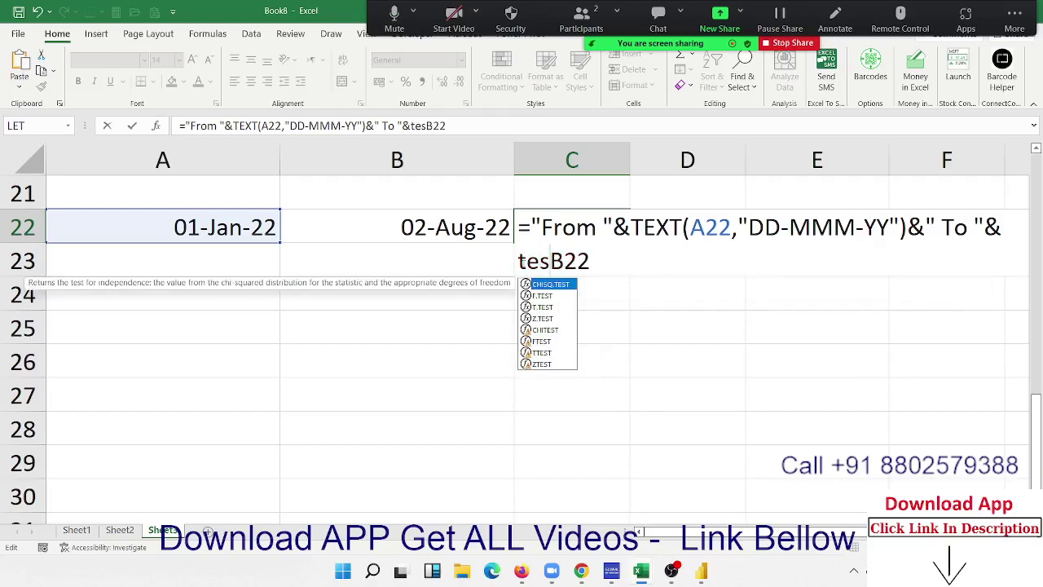
pyautogui.press('BackSpace')
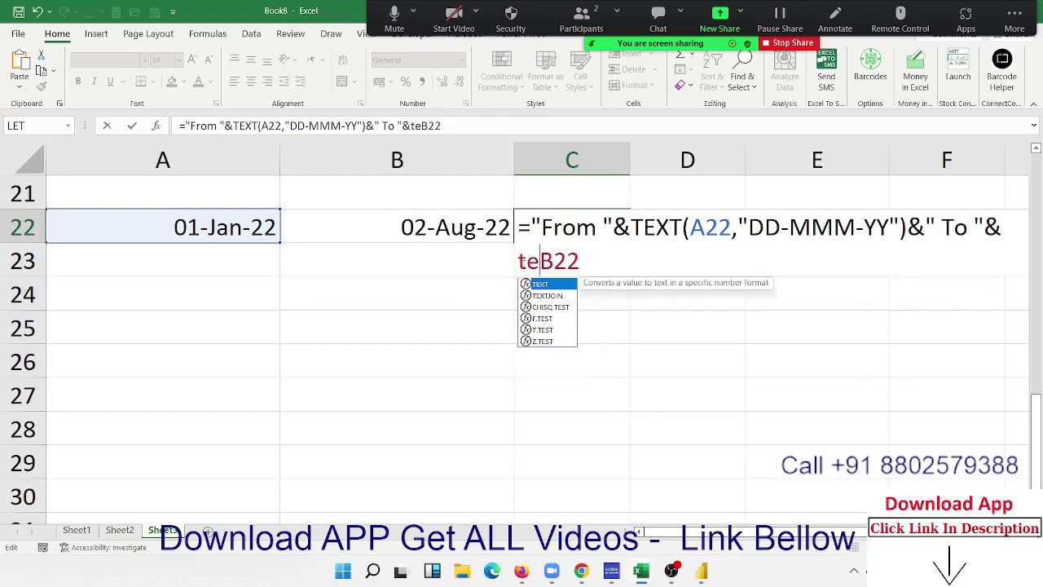
pyautogui.write('x')
pyautogui.press('Tab')
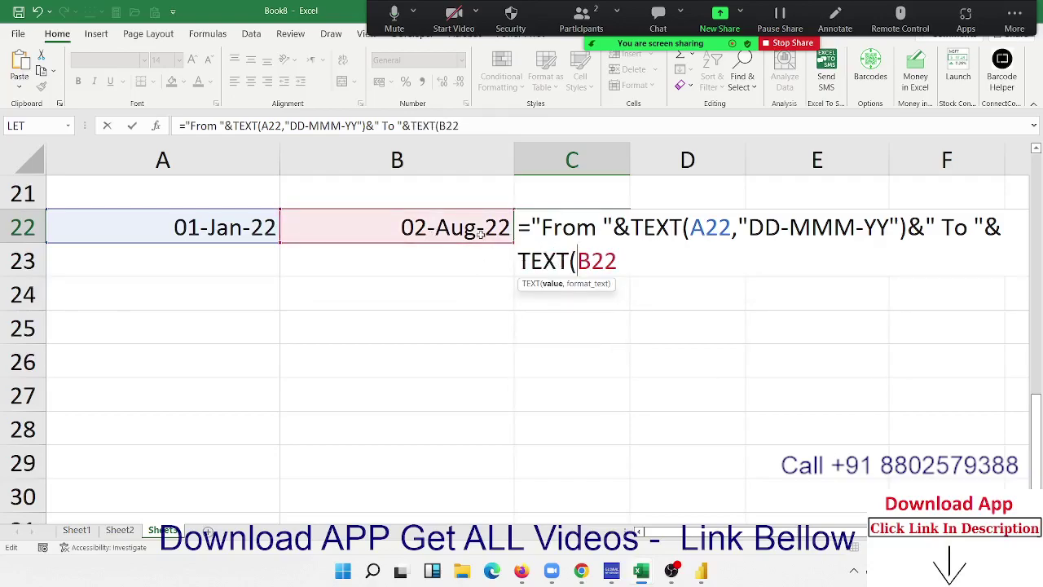
pyautogui.write(',')
pyautogui.write('"DD-')
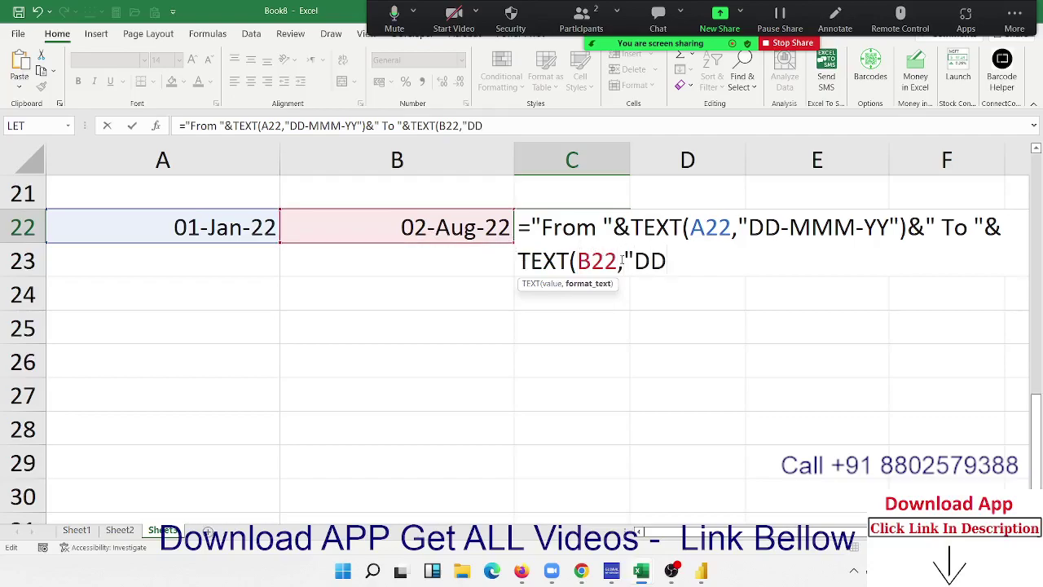
pyautogui.write('MMM-')
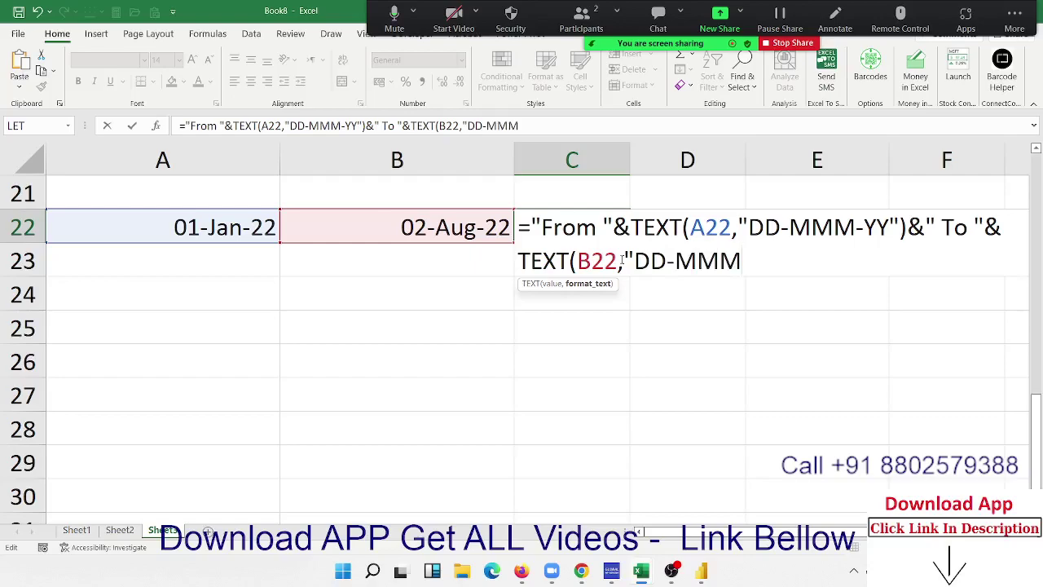
pyautogui.write('YY"')
pyautogui.write(')')
pyautogui.press('Return')
pyautogui.press('Up')
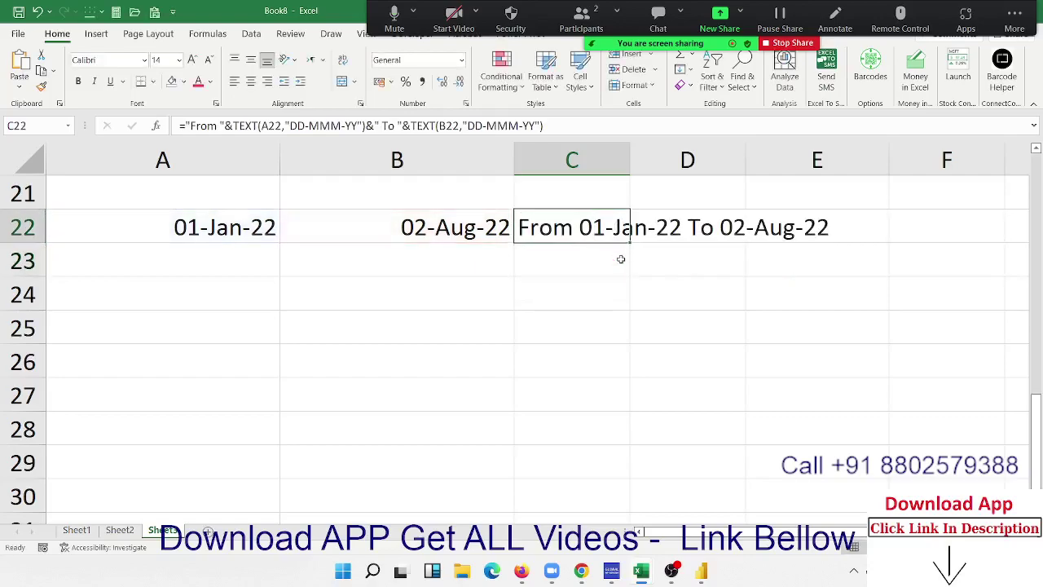
# Browse the Text functions list in the Formulas function library.
pyautogui.click(621, 259)
pyautogui.press('Up')
pyautogui.press('Down')
pyautogui.press('Down')
pyautogui.press('Up')
pyautogui.press('Up')
pyautogui.press('Up')
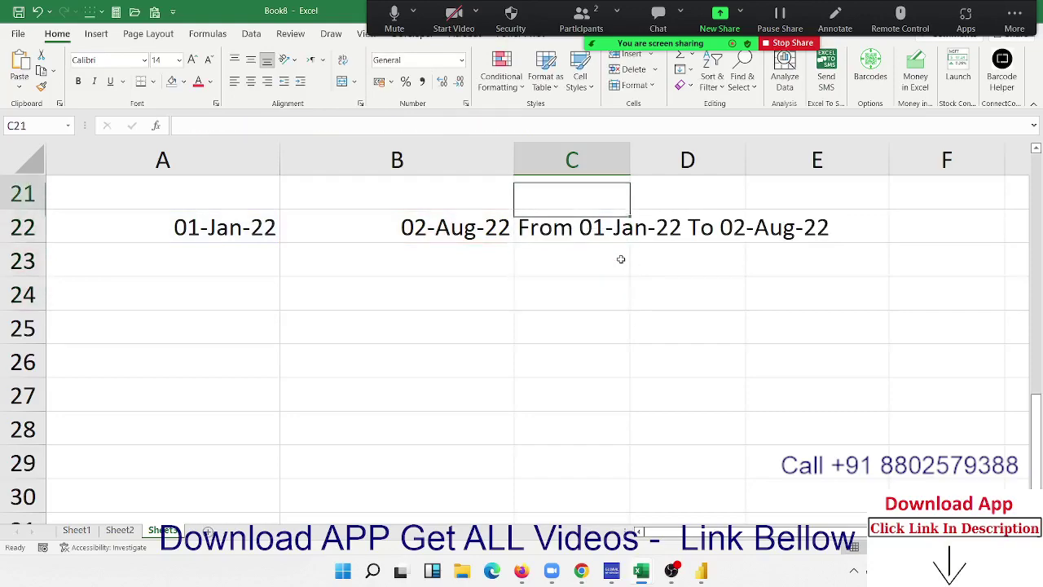
pyautogui.press('Down')
pyautogui.press('Down')
pyautogui.press('Down')
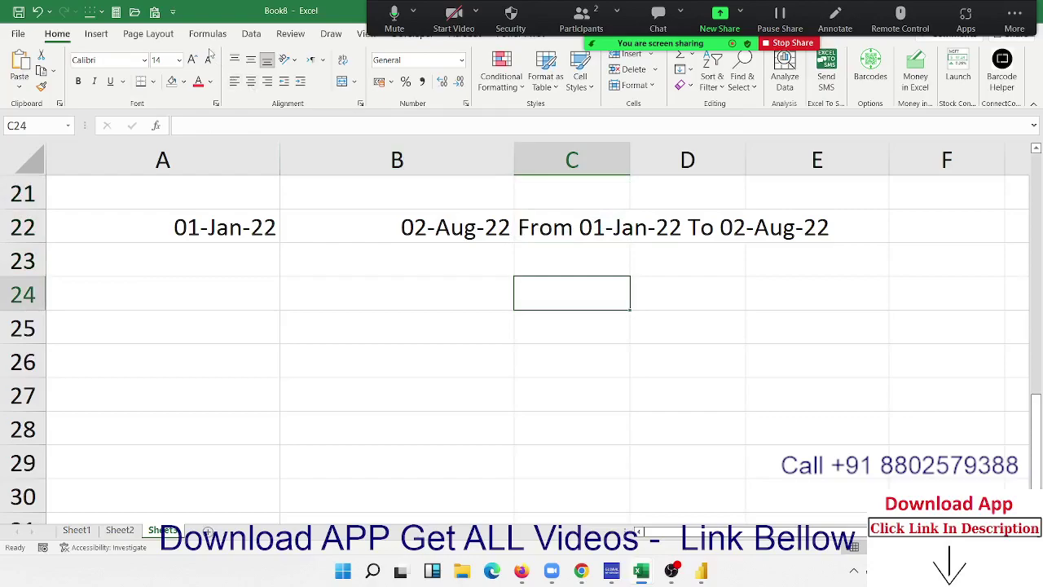
pyautogui.click(208, 33)
pyautogui.click(199, 60)
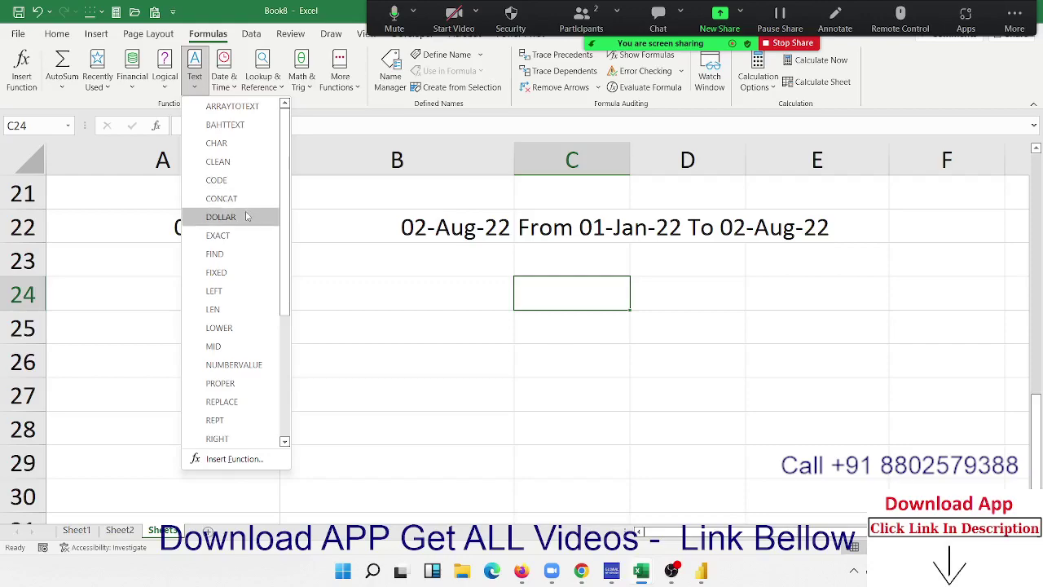
# Enter 1542 in B25 and =DOLLAR(B25) in C25, giving ₹ 1,542.00.
pyautogui.click(380, 334)
pyautogui.write('154')
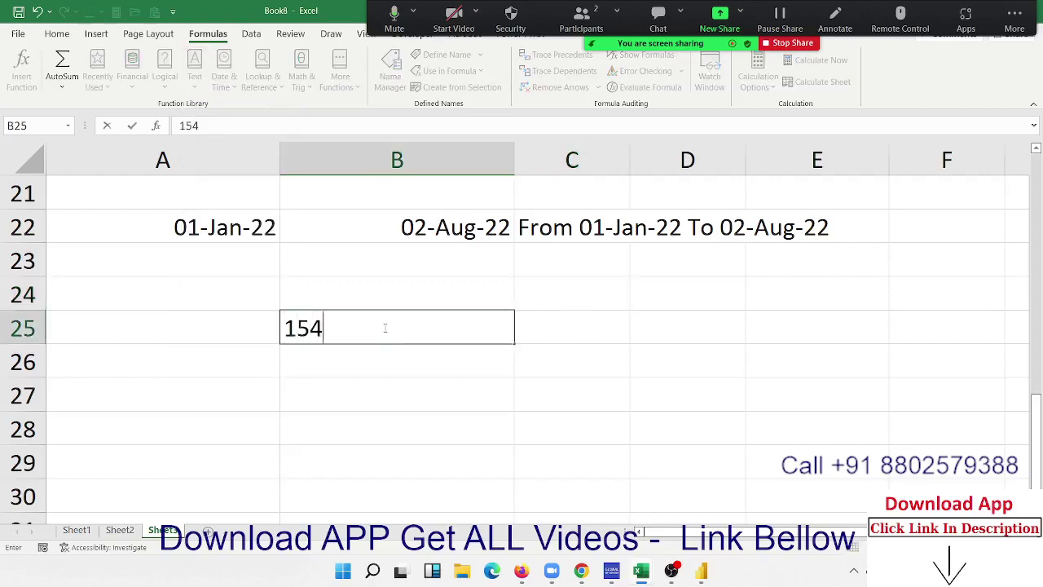
pyautogui.write('2')
pyautogui.press('Return')
pyautogui.press('Up')
pyautogui.press('Right')
pyautogui.write('=')
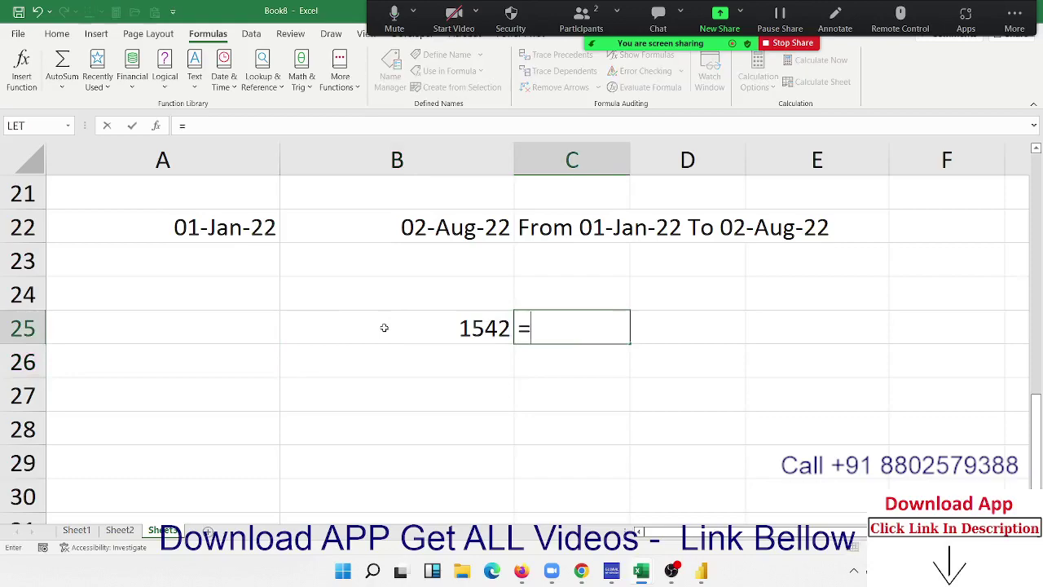
pyautogui.write('do')
pyautogui.press('Tab')
pyautogui.press('Left')
pyautogui.press('Return')
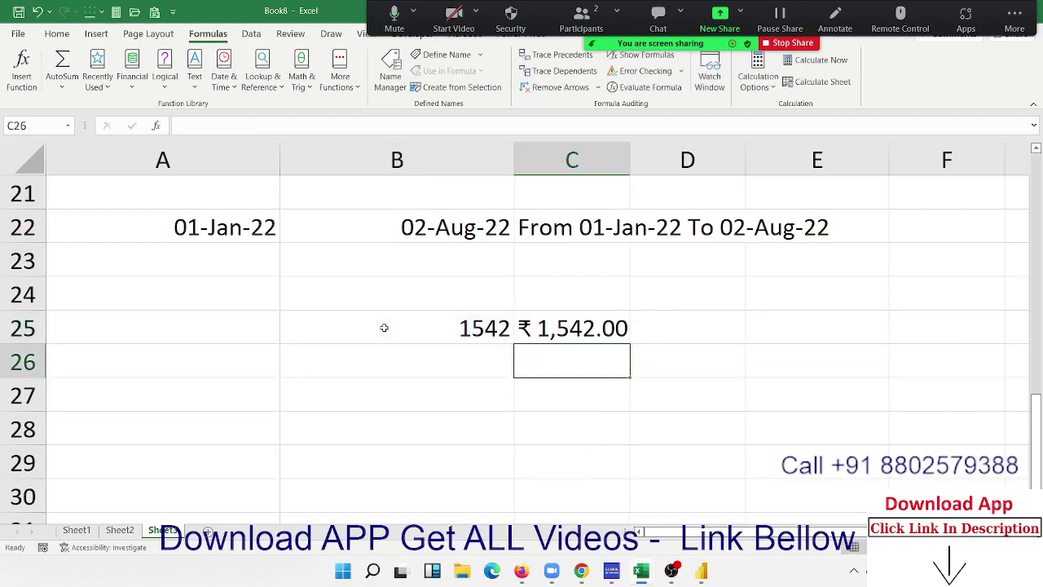
pyautogui.press('Up')
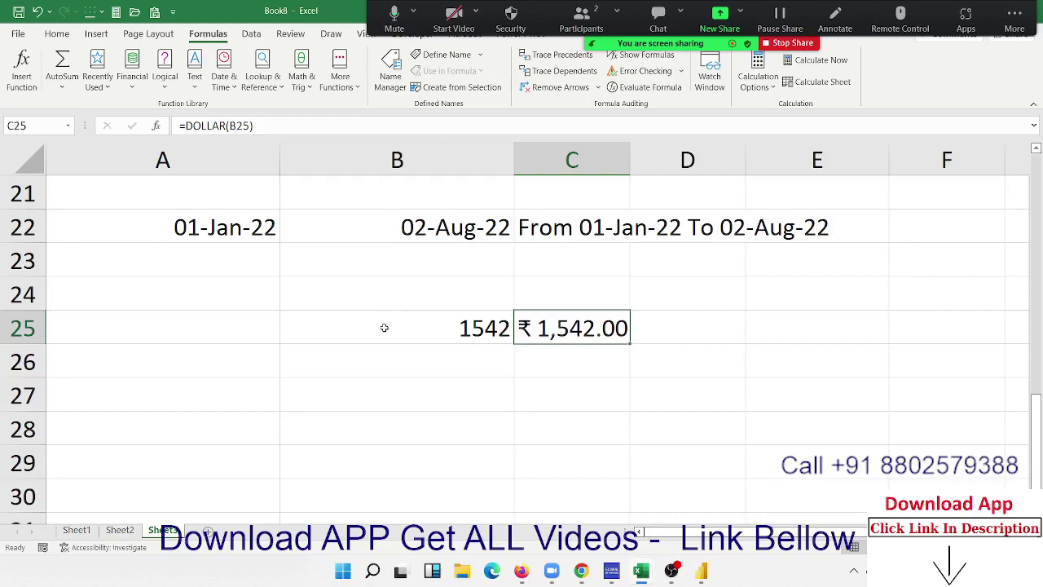
# Enter =FIXED(B25) in D25 to show 1,542.00.
pyautogui.click(57, 33)
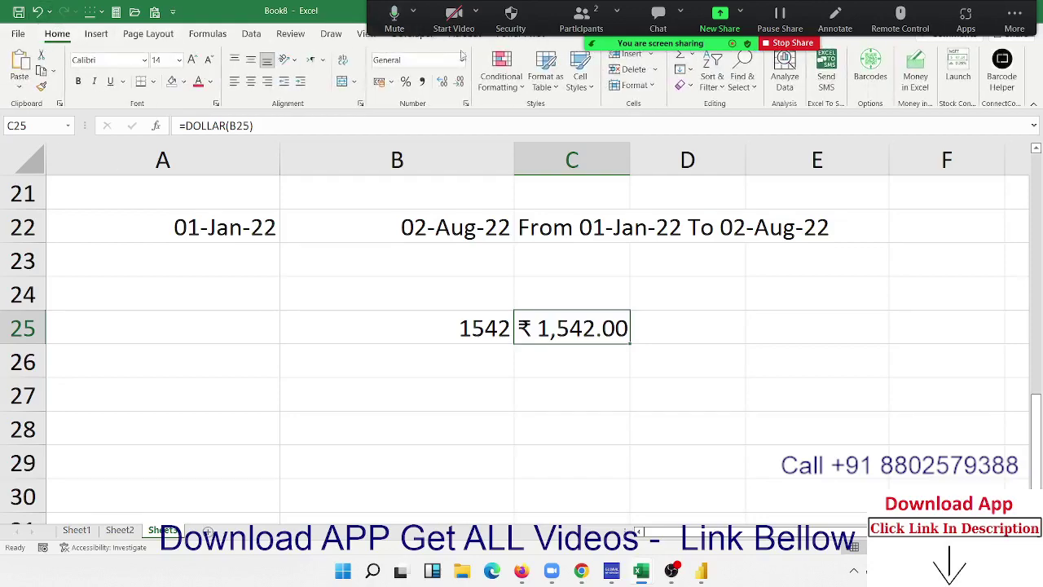
pyautogui.click(405, 81)
pyautogui.click(689, 335)
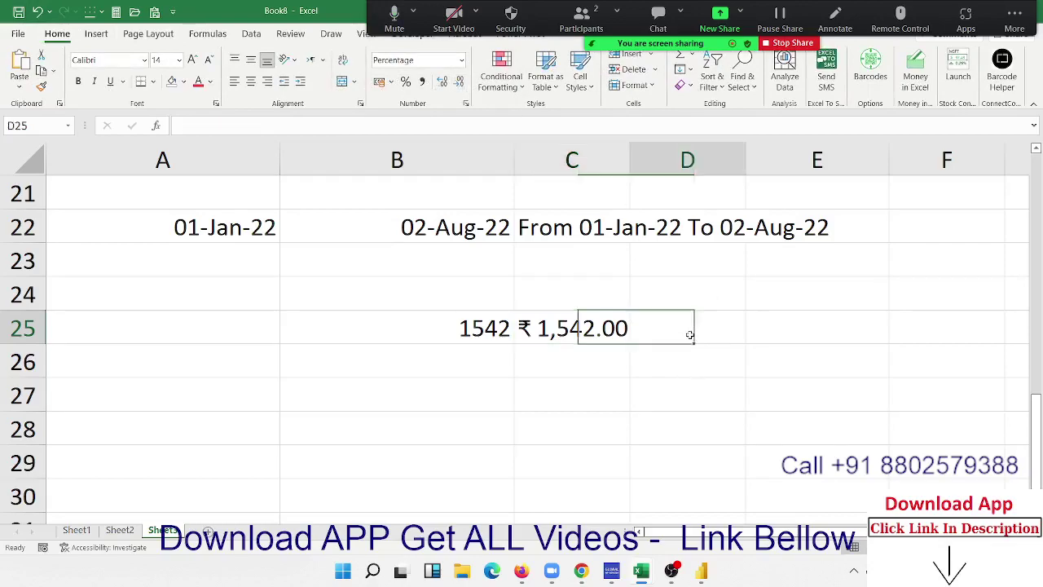
pyautogui.write('=fix')
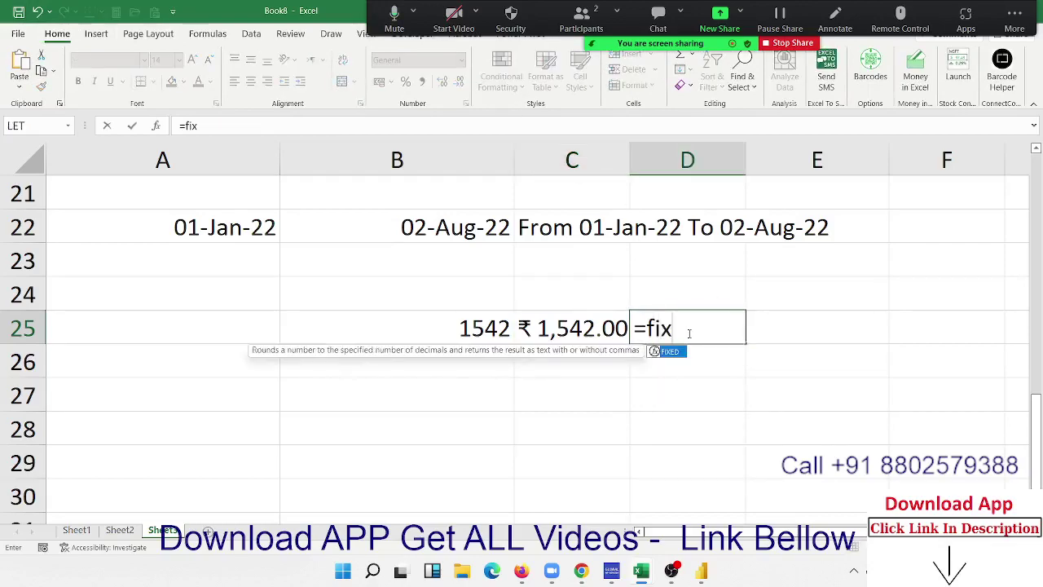
pyautogui.press('Tab')
pyautogui.press('Left')
pyautogui.press('Left')
pyautogui.press('Return')
pyautogui.write('\\')
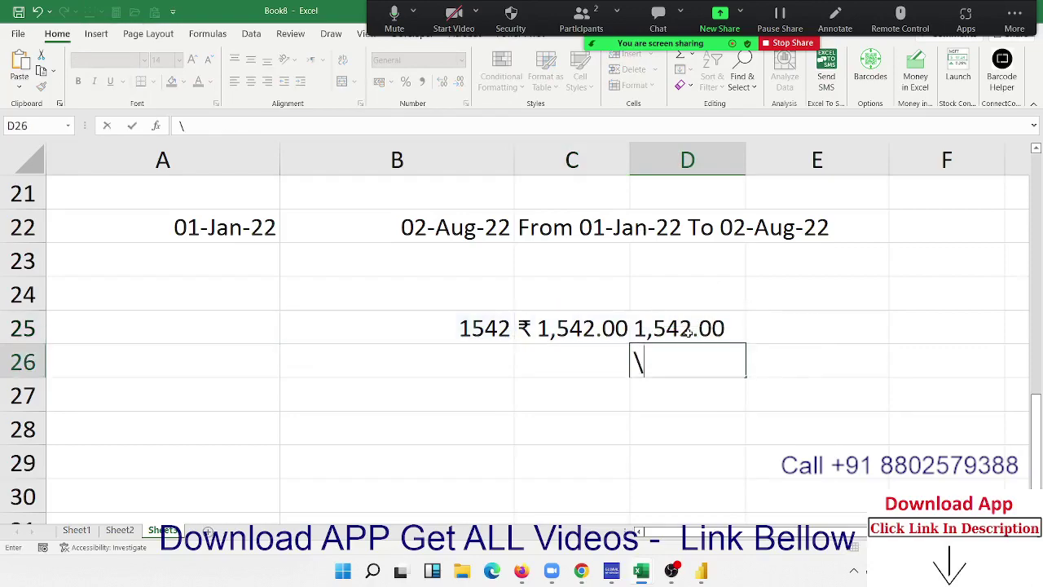
pyautogui.press('Escape')
pyautogui.click(689, 331)
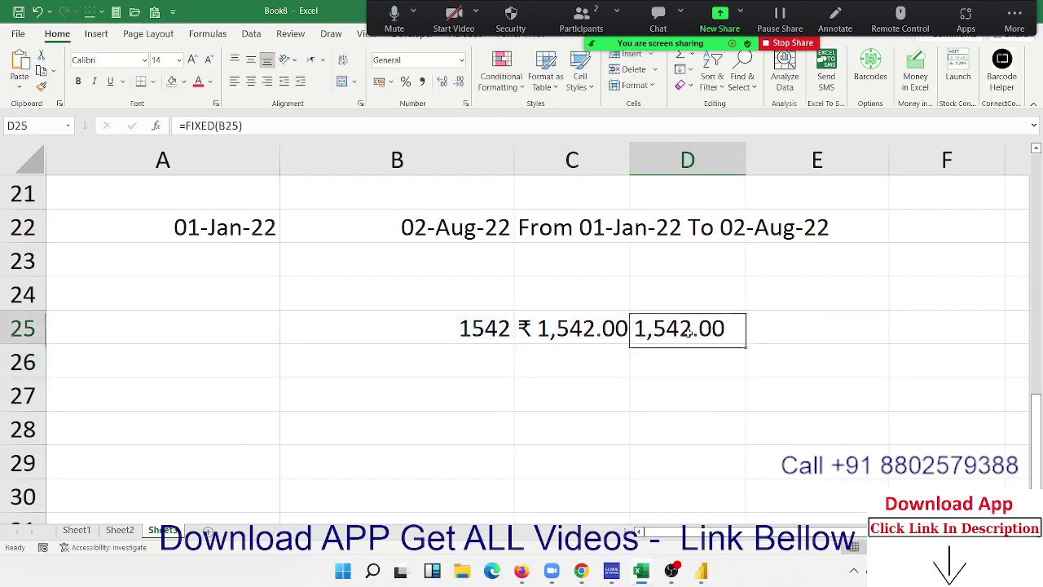
pyautogui.press('Down')
pyautogui.press('Down')
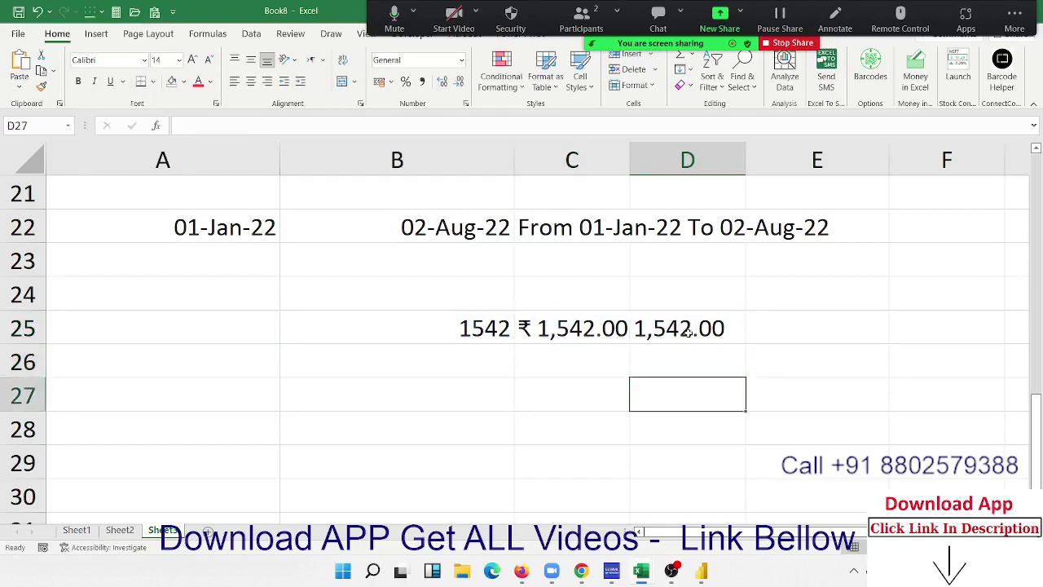
pyautogui.press('Left')
pyautogui.press('Left')
pyautogui.press('Left')
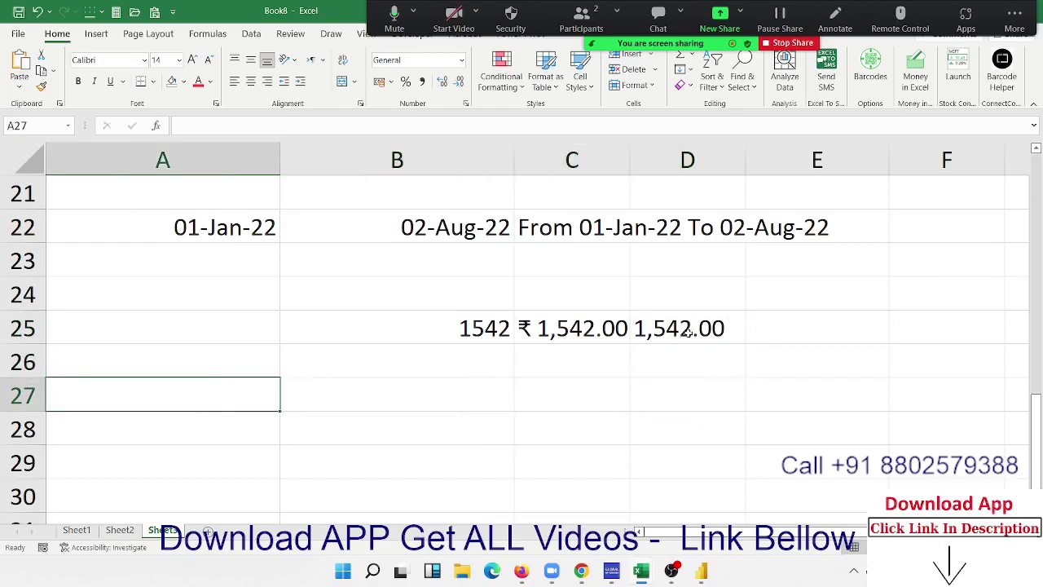
# Enter Ram in A27 and lowercase ram in B27.
pyautogui.write('Ram')
pyautogui.press('Tab')
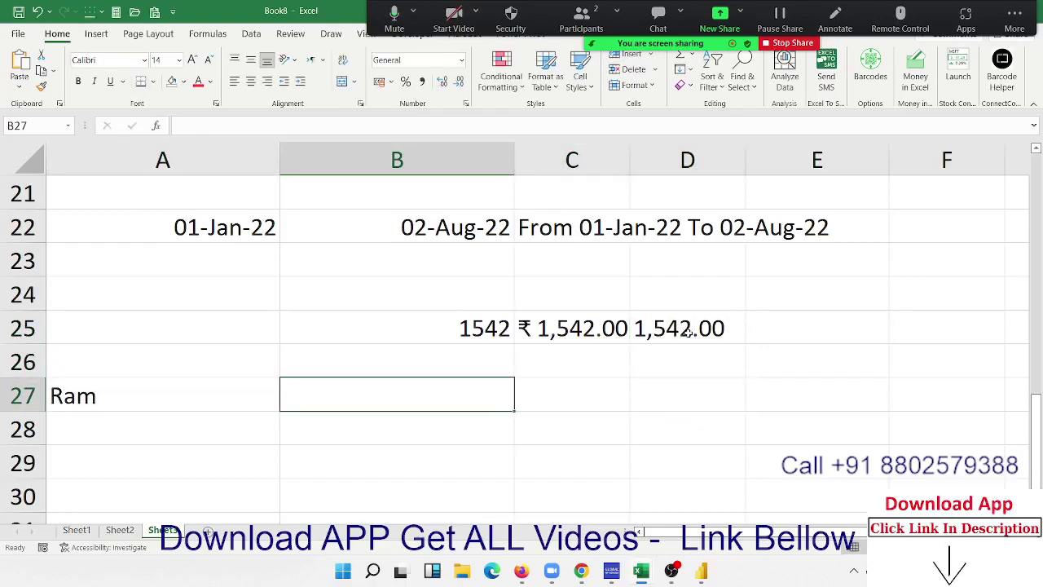
pyautogui.write('Ra')
pyautogui.press('BackSpace')
pyautogui.press('BackSpace')
pyautogui.write('r')
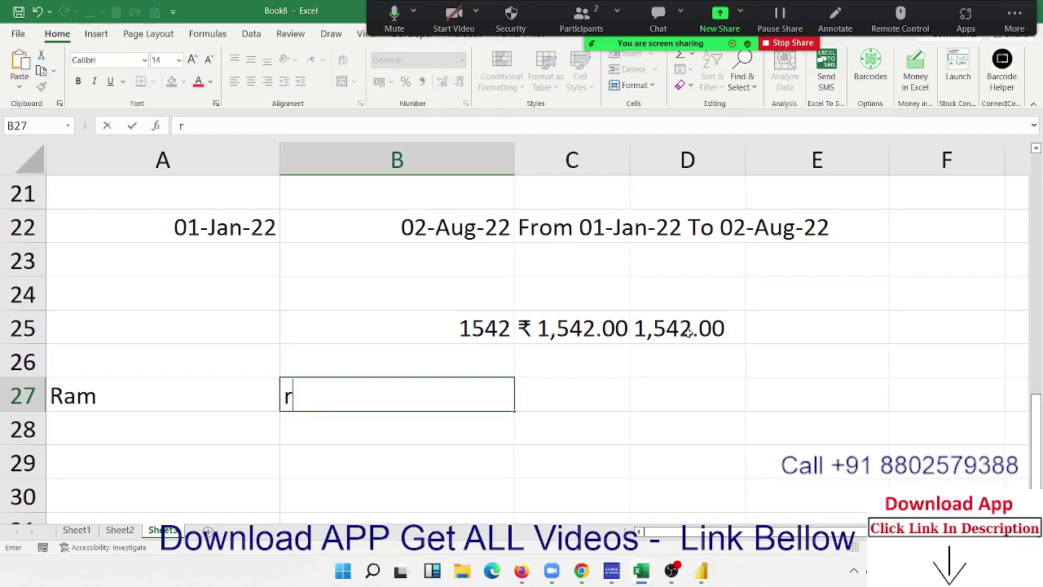
pyautogui.write('am')
pyautogui.press('Tab')
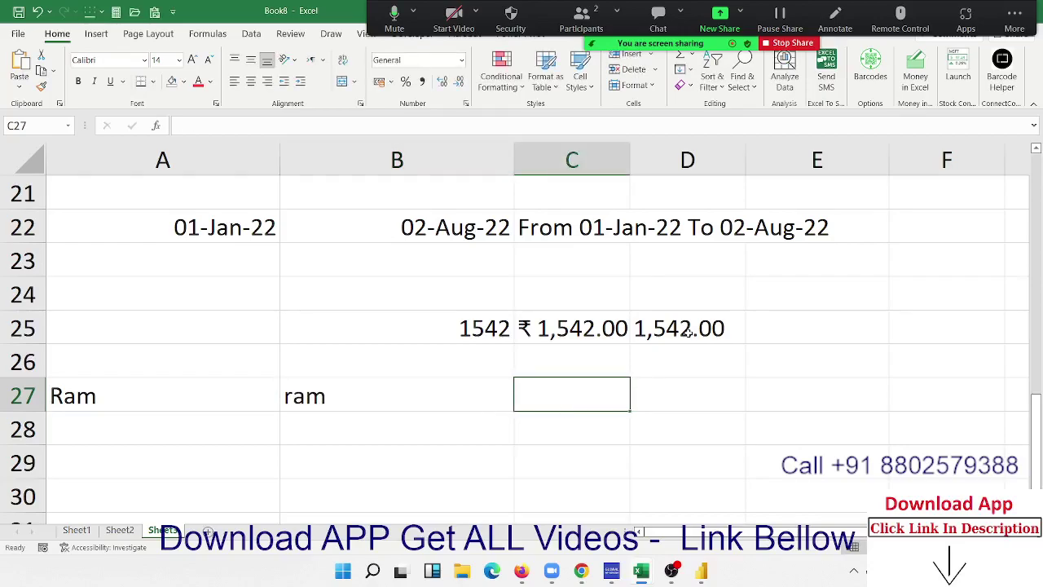
# Compare the two cells with =A27=B27 in C27.
pyautogui.write('=')
pyautogui.press('Left')
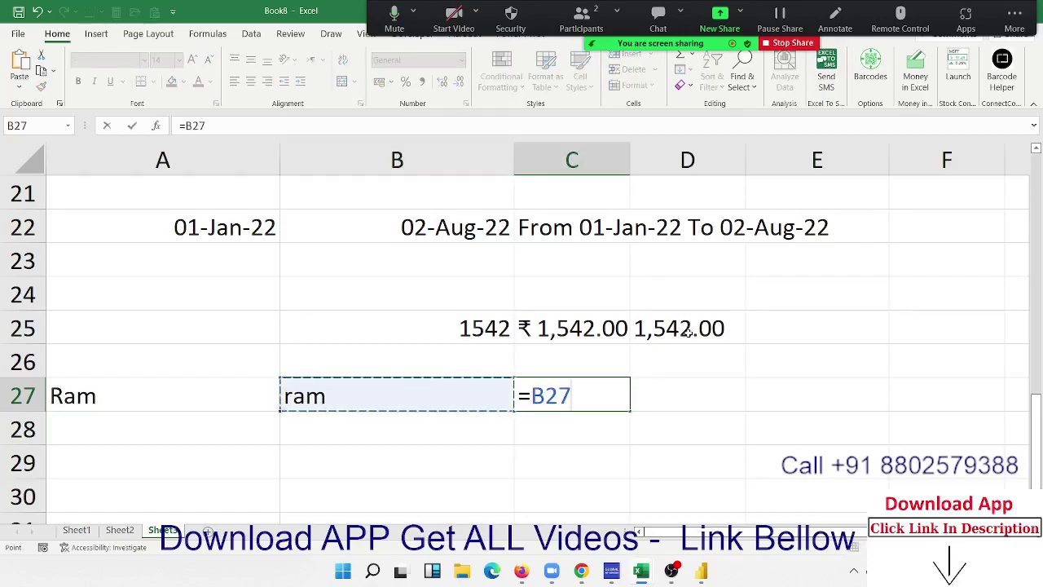
pyautogui.press('Left')
pyautogui.write('=')
pyautogui.press('Left')
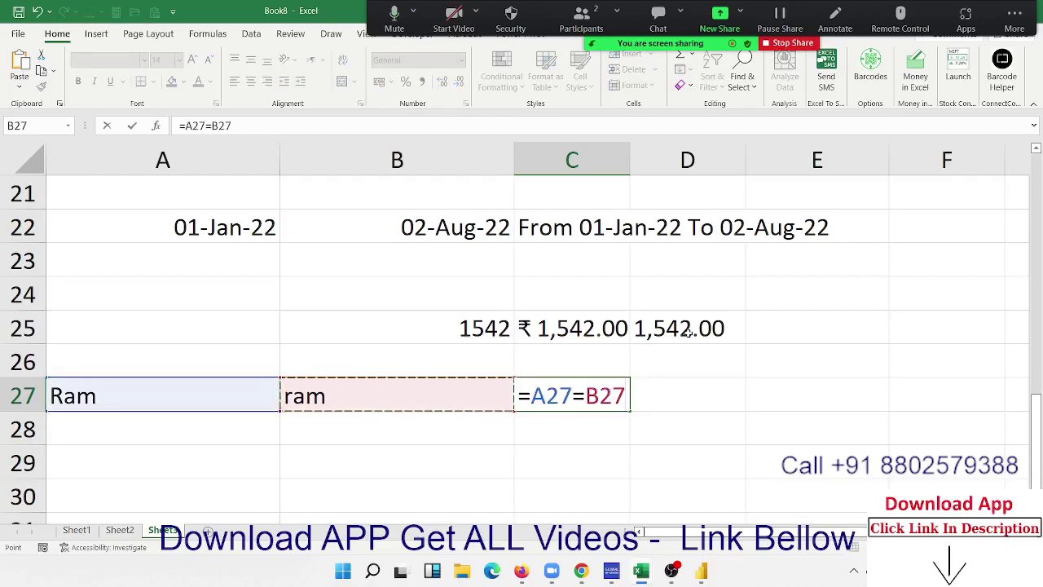
pyautogui.press('Return')
# Replace the C27 comparison with the case-sensitive =EXACT(A27,B27).
pyautogui.press('Up')
pyautogui.press('Right')
pyautogui.press('Right')
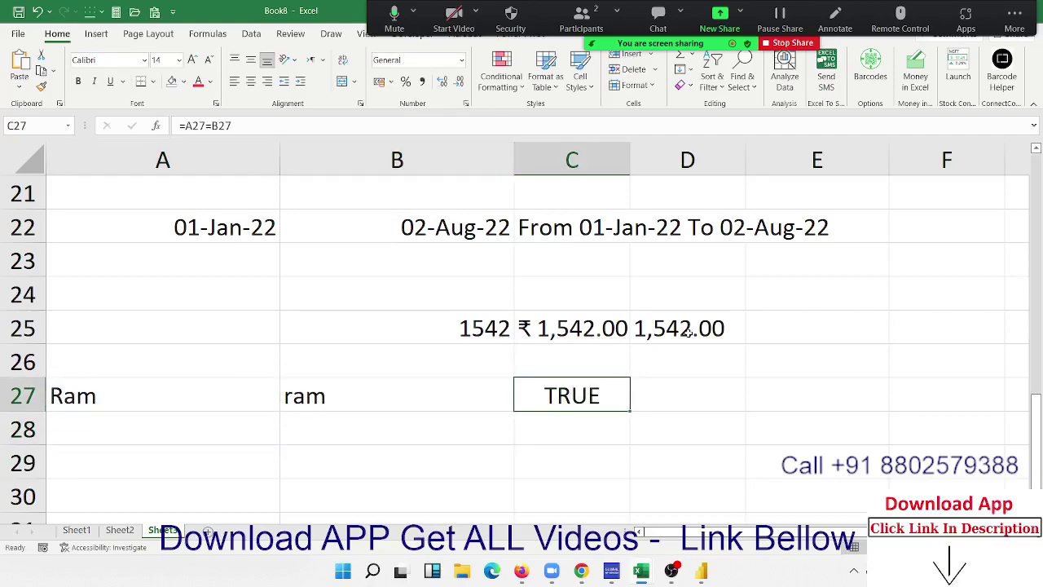
pyautogui.press('Delete')
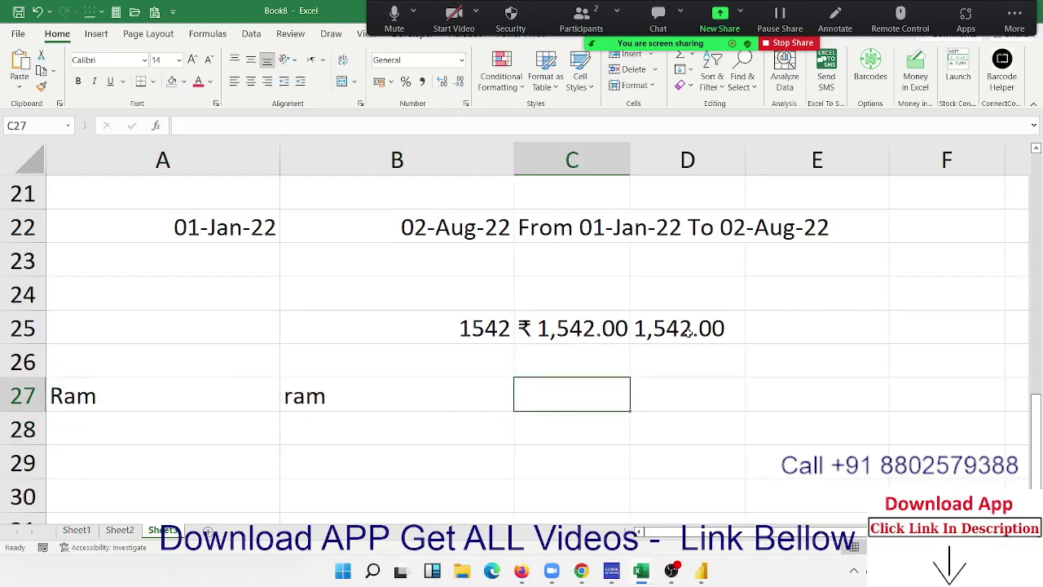
pyautogui.write('=ex')
pyautogui.press('Tab')
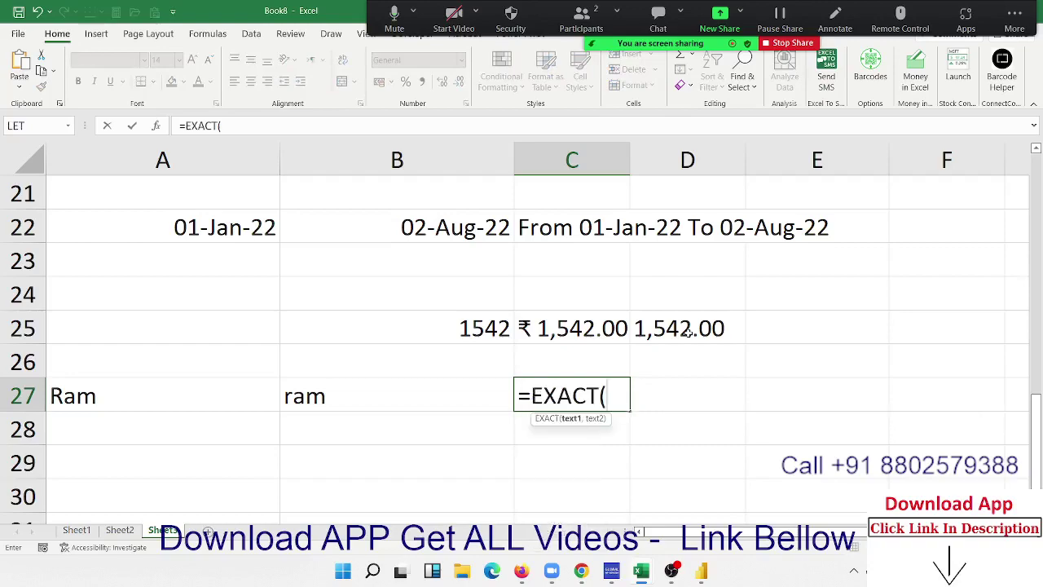
pyautogui.press('Left')
pyautogui.press('Left')
pyautogui.write(',')
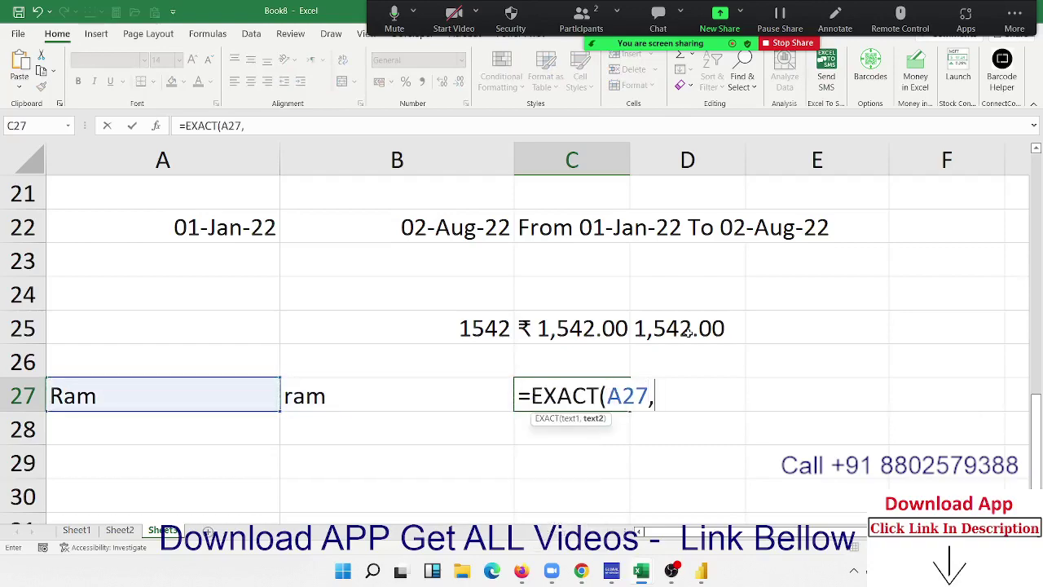
pyautogui.press('Left')
pyautogui.press('Return')
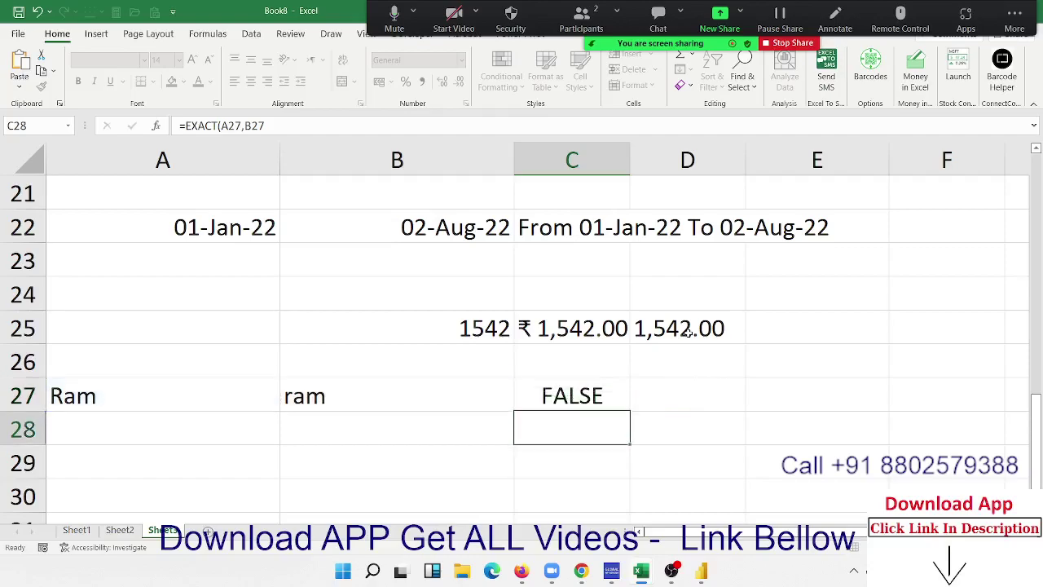
# Change B27 to Ram so EXACT returns TRUE.
pyautogui.press('Up')
pyautogui.press('Left')
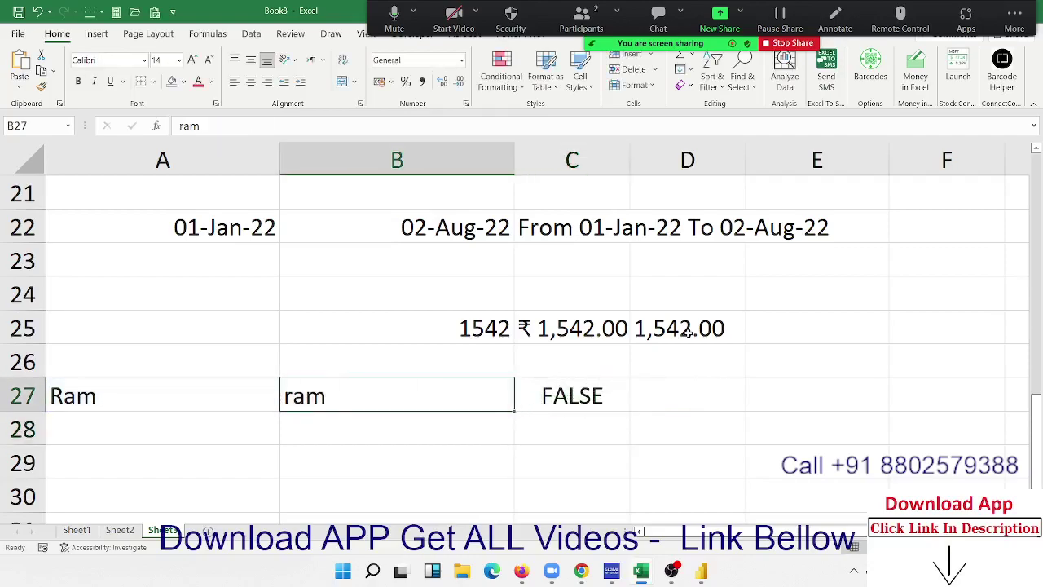
pyautogui.write('RA')
pyautogui.press('BackSpace')
pyautogui.write('a')
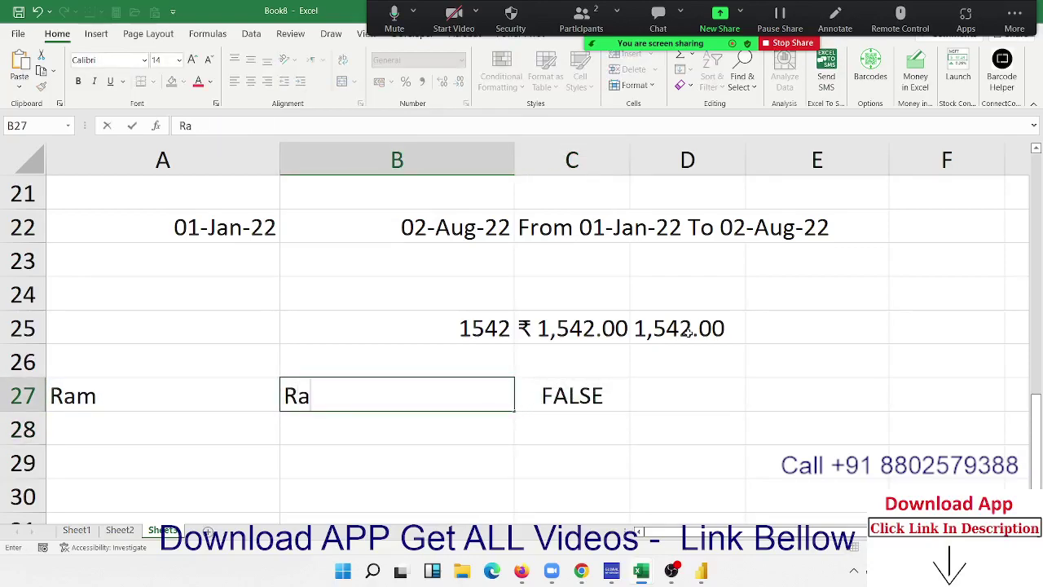
pyautogui.write(',')
pyautogui.press('Return')
pyautogui.press('Up')
pyautogui.press('F2')
pyautogui.press('BackSpace')
pyautogui.write('m')
pyautogui.press('Return')
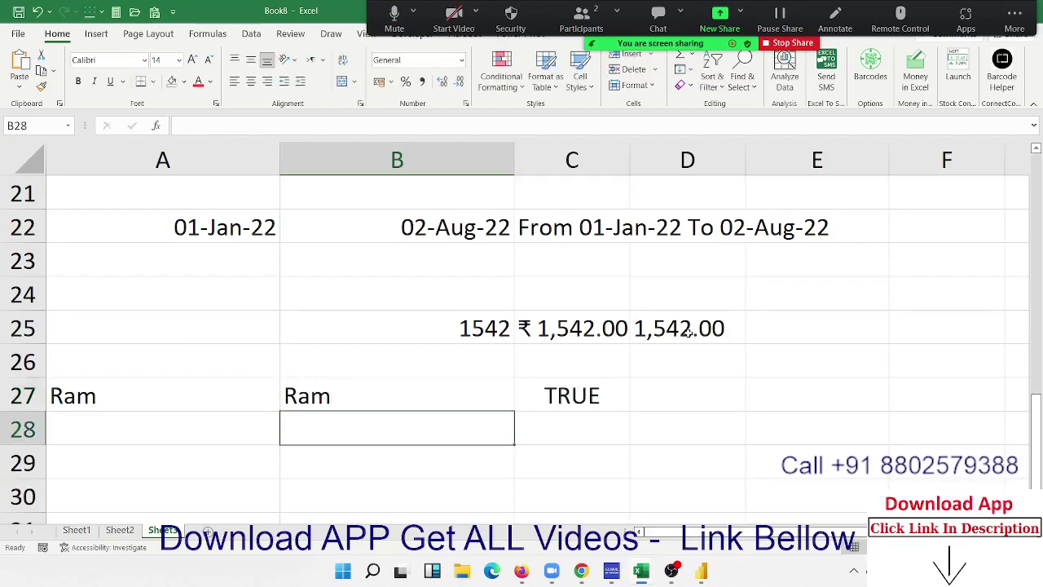
# Browse the Text functions list in the Formulas function library.
pyautogui.click(207, 33)
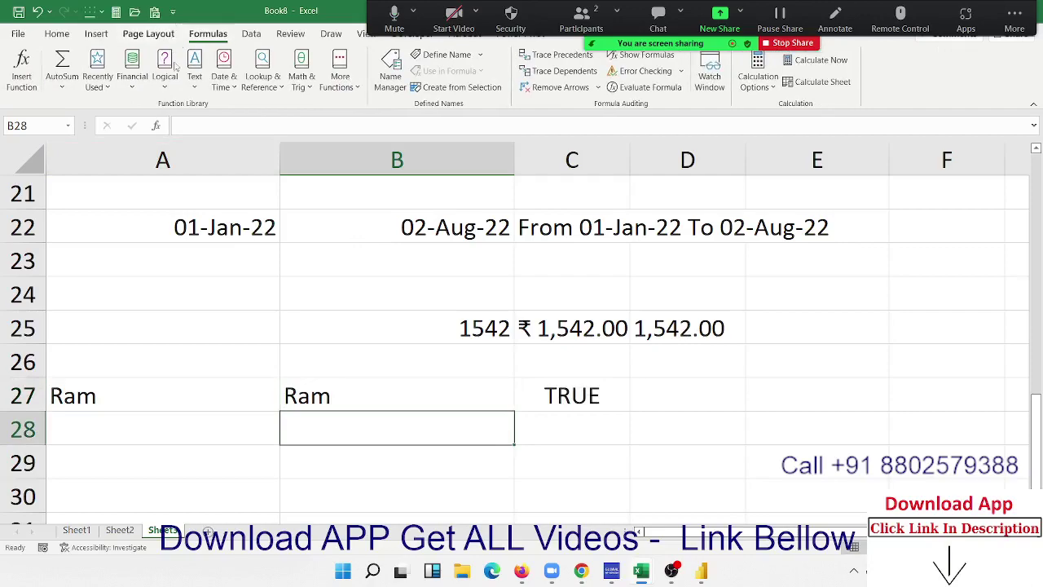
pyautogui.click(193, 81)
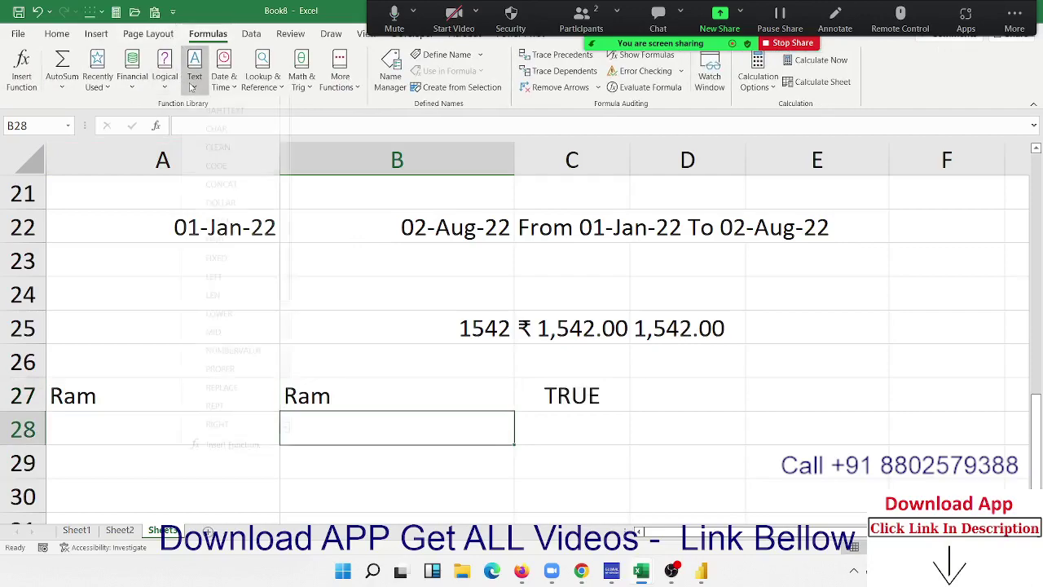
pyautogui.click(293, 243)
pyautogui.click(194, 82)
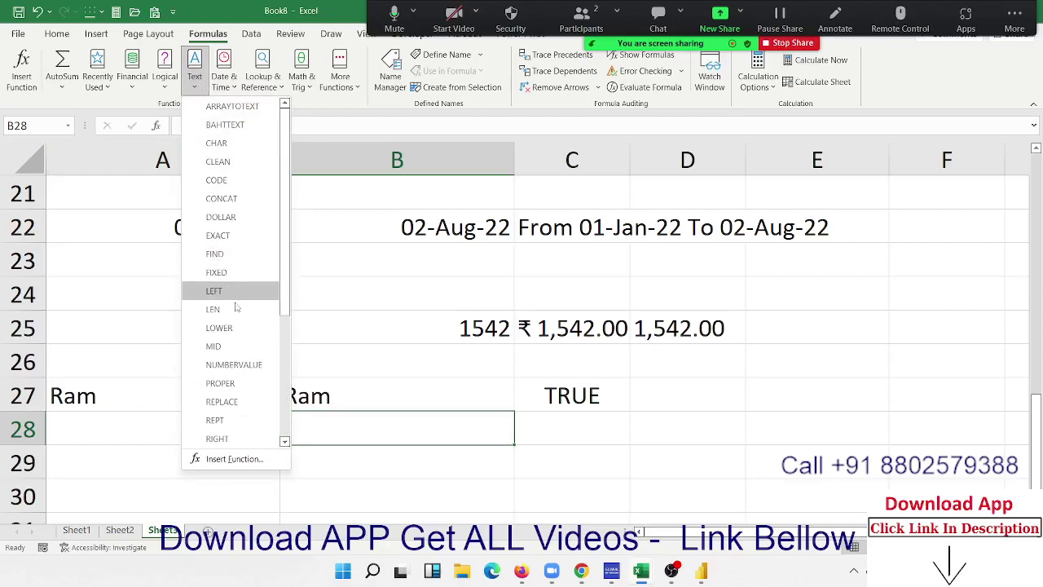
pyautogui.moveTo(285, 280); pyautogui.dragTo(293, 425)
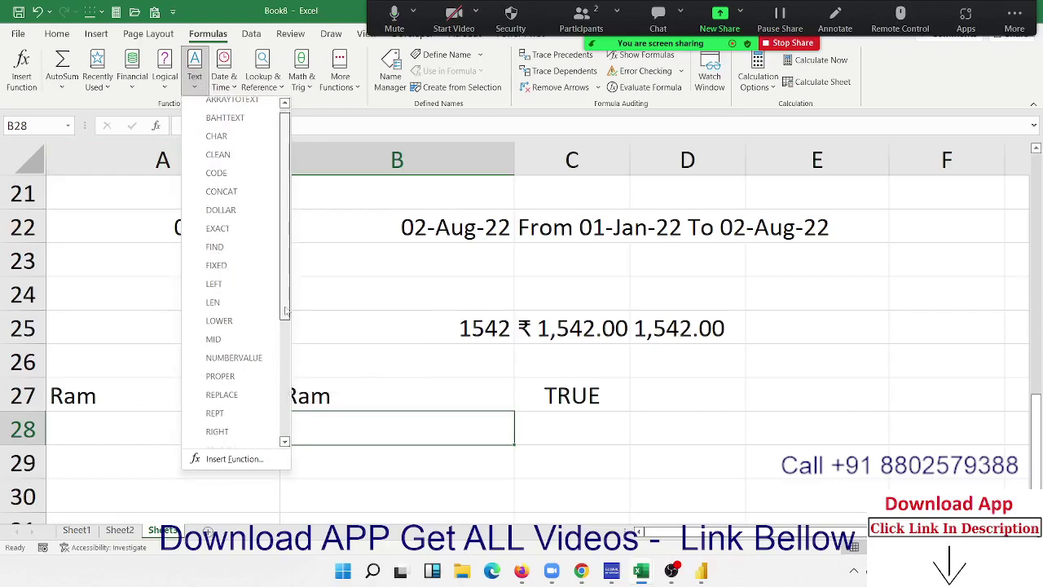
pyautogui.click(299, 451)
# Enter a lowercase full name in A29 and =UPPER(A29) in B29.
pyautogui.click(192, 450)
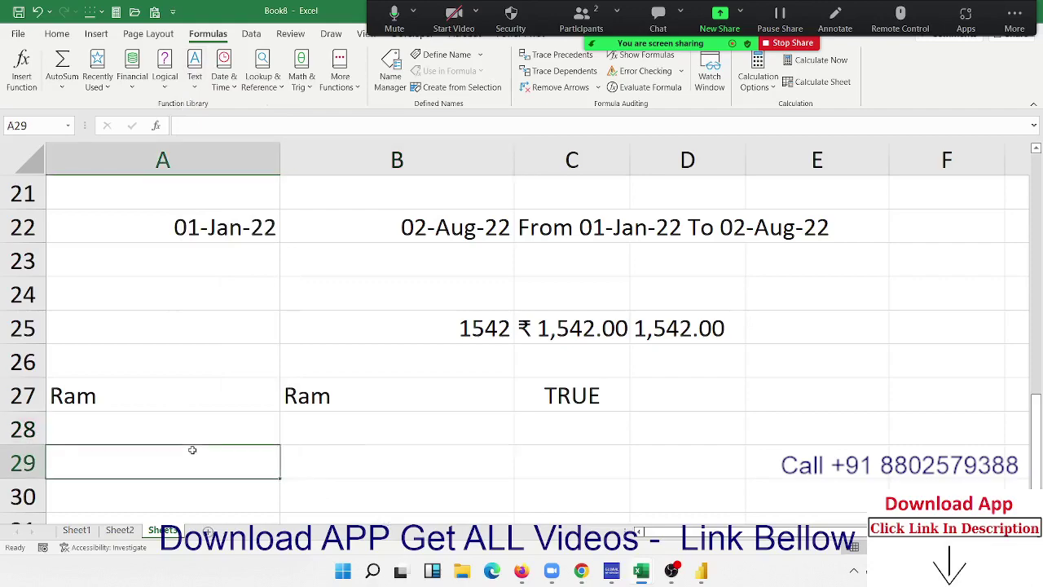
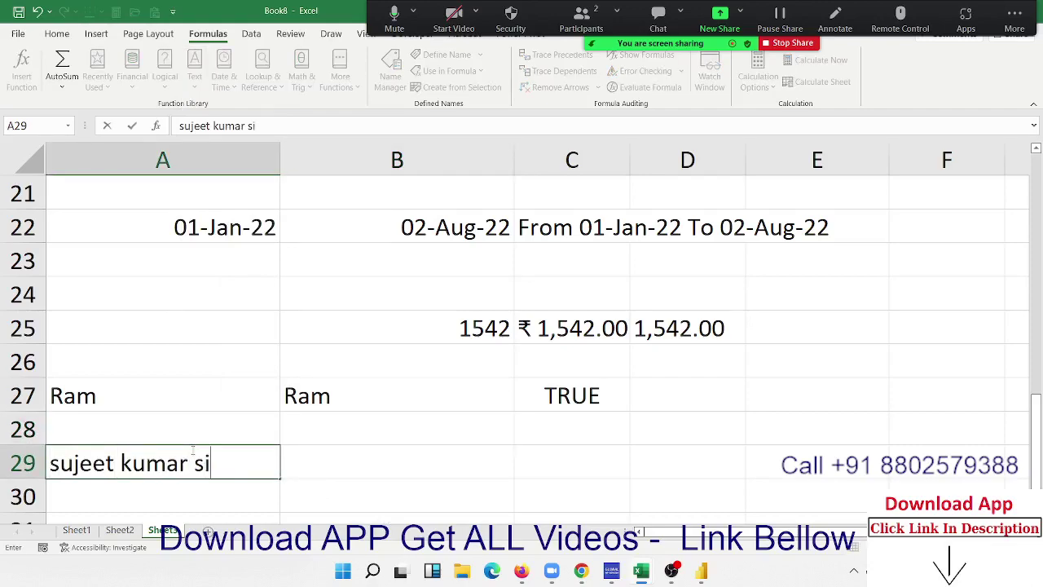
pyautogui.press('Tab')
pyautogui.write('=')
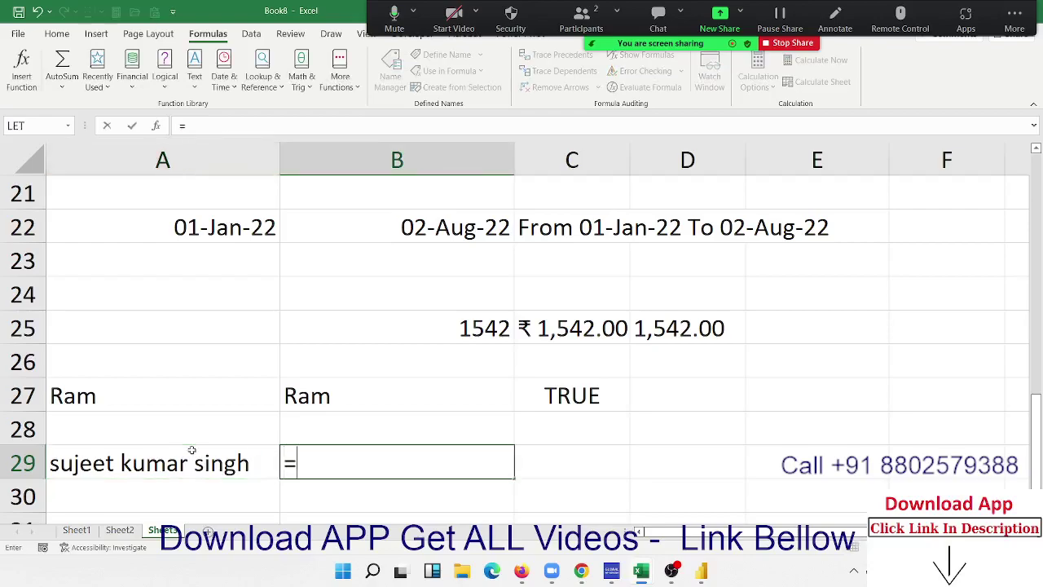
pyautogui.write('up')
pyautogui.press('Tab')
pyautogui.click(191, 450)
pyautogui.press('Return')
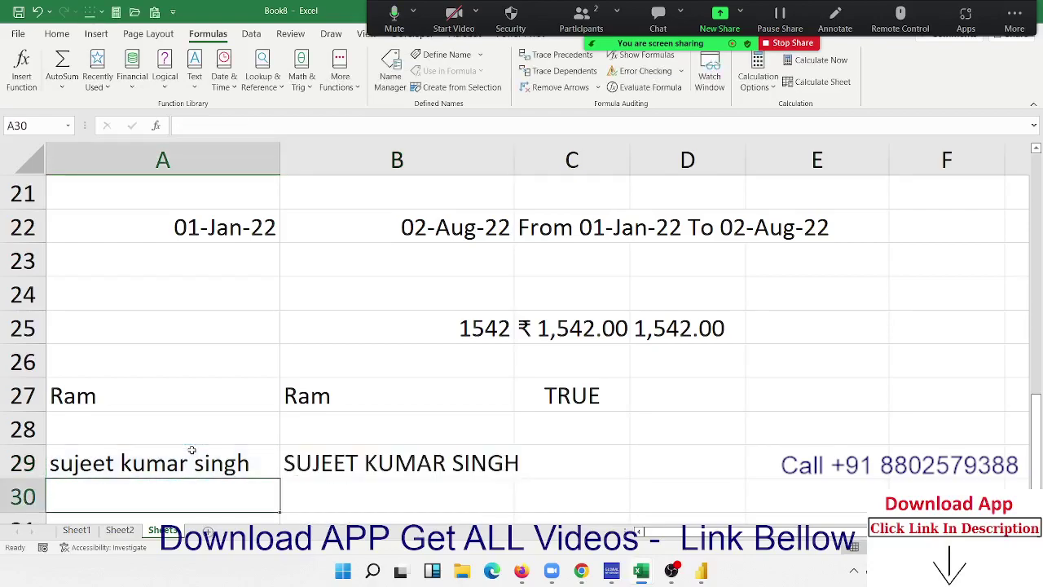
pyautogui.press('Up')
pyautogui.press('Right')
pyautogui.press('Right')
# Enter =LOWER(B29) in C29.
pyautogui.write('=lo')
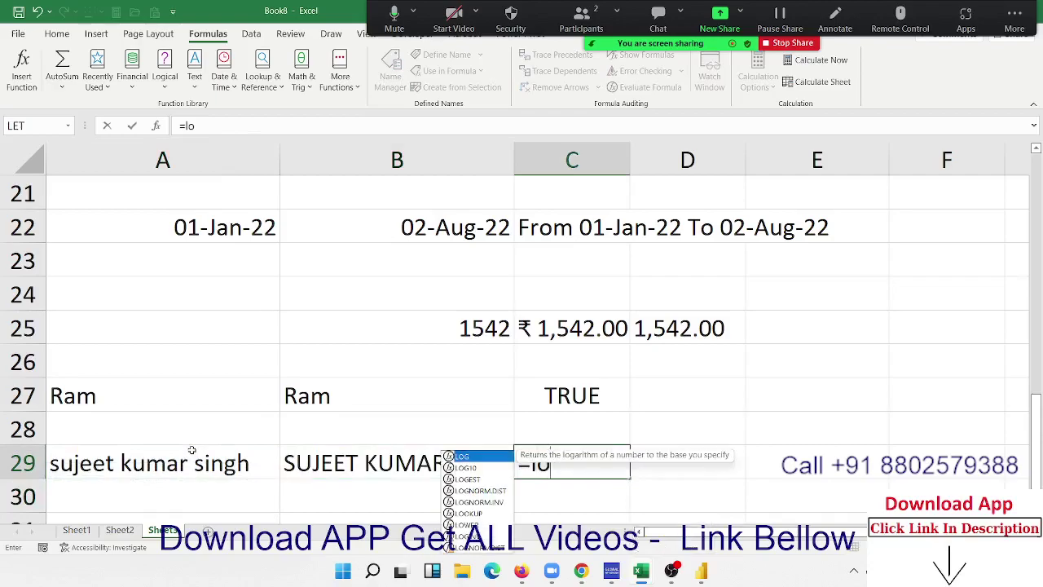
pyautogui.write('w')
pyautogui.press('Tab')
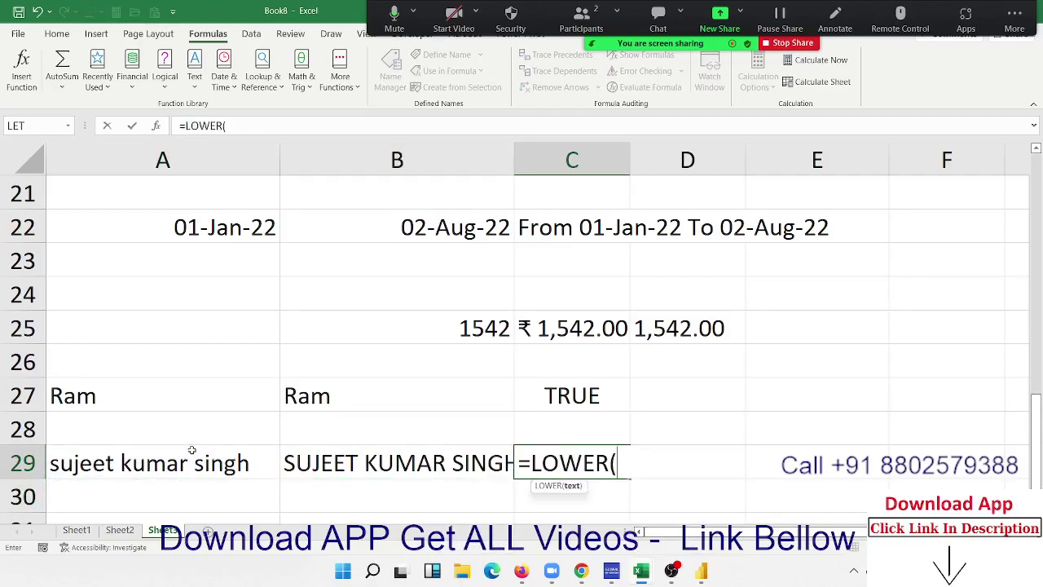
pyautogui.press('Left')
pyautogui.press('Return')
pyautogui.press('Up')
# Enter =PROPER(C29) in E29, fixing a stray character in the formula.
pyautogui.press('Right')
pyautogui.press('Right')
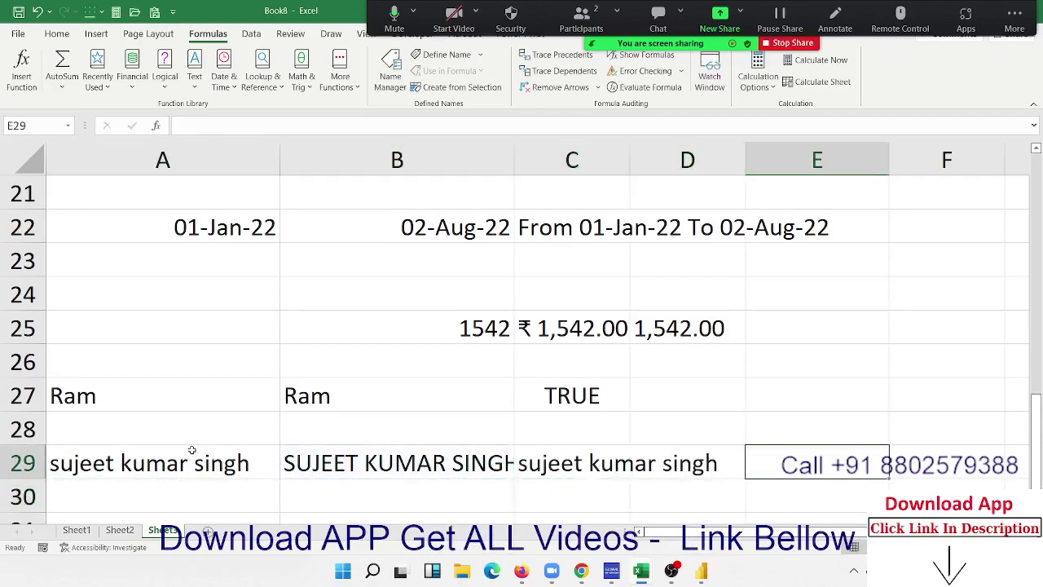
pyautogui.write('=pro')
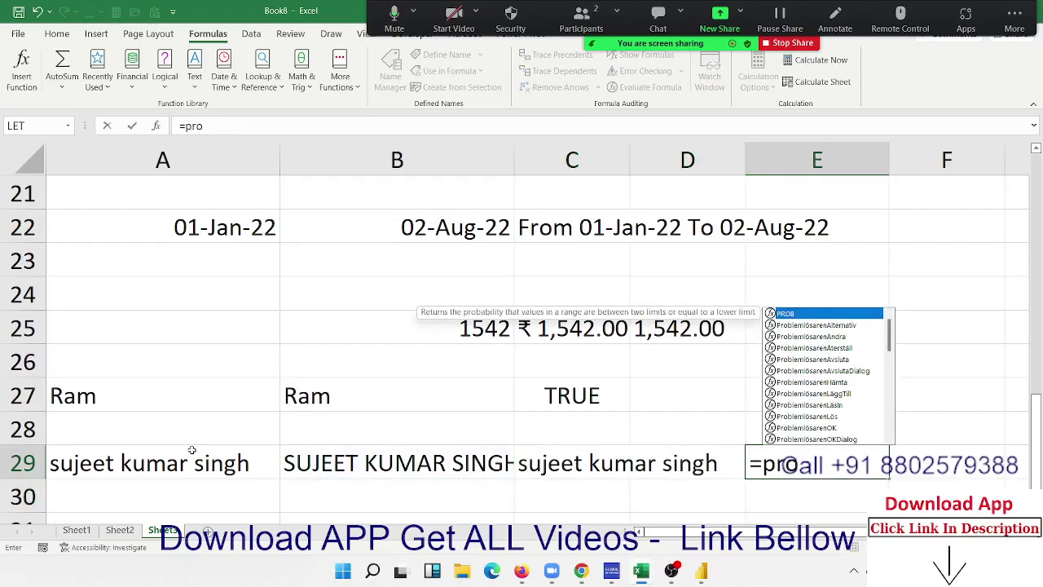
pyautogui.write('p')
pyautogui.press('Tab')
pyautogui.write('`')
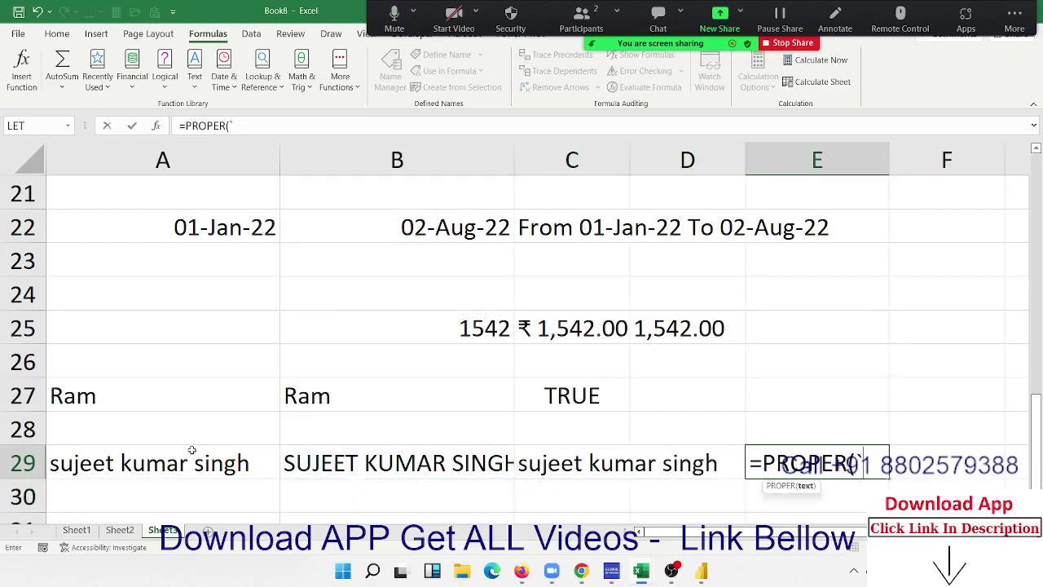
pyautogui.press('Return')
pyautogui.press('Return')
pyautogui.press('BackSpace')
pyautogui.click(526, 461)
pyautogui.press('Return')
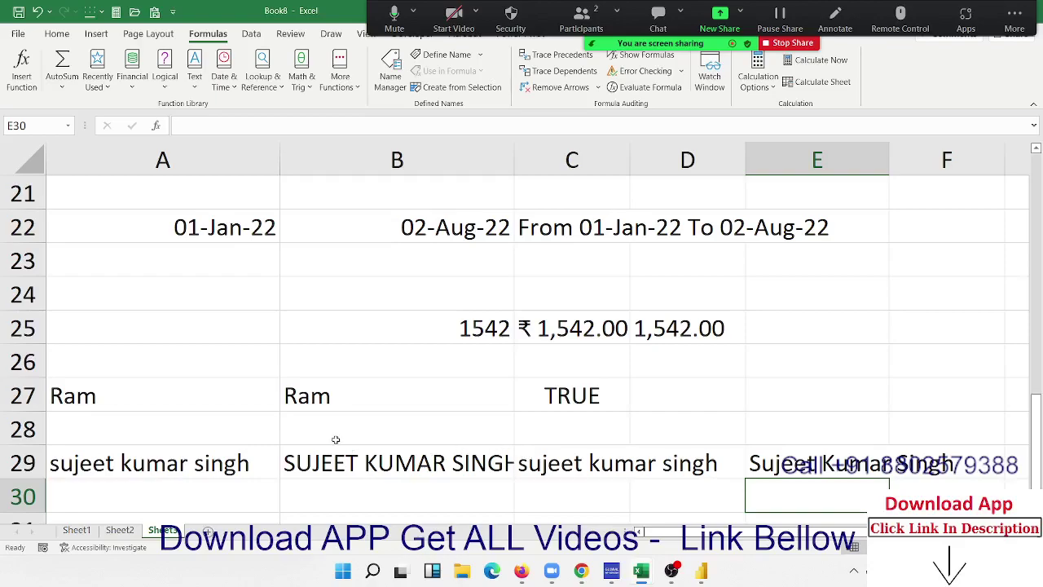
# Return to the original name in A29 and move to the empty rows below.
pyautogui.scroll(-3, 335, 440)
pyautogui.scroll(3, 239, 377)
pyautogui.scroll(1, 181, 442)
pyautogui.click(170, 471)
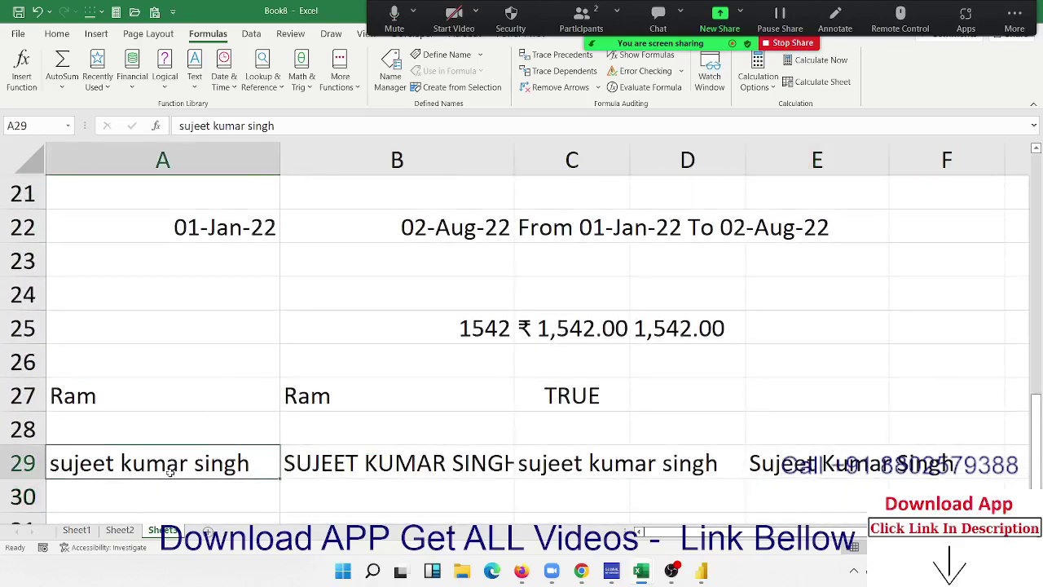
pyautogui.press('Down')
pyautogui.press('Down')
pyautogui.press('Down')
pyautogui.press('Down')
pyautogui.press('Down')
pyautogui.press('Down')
pyautogui.press('Up')
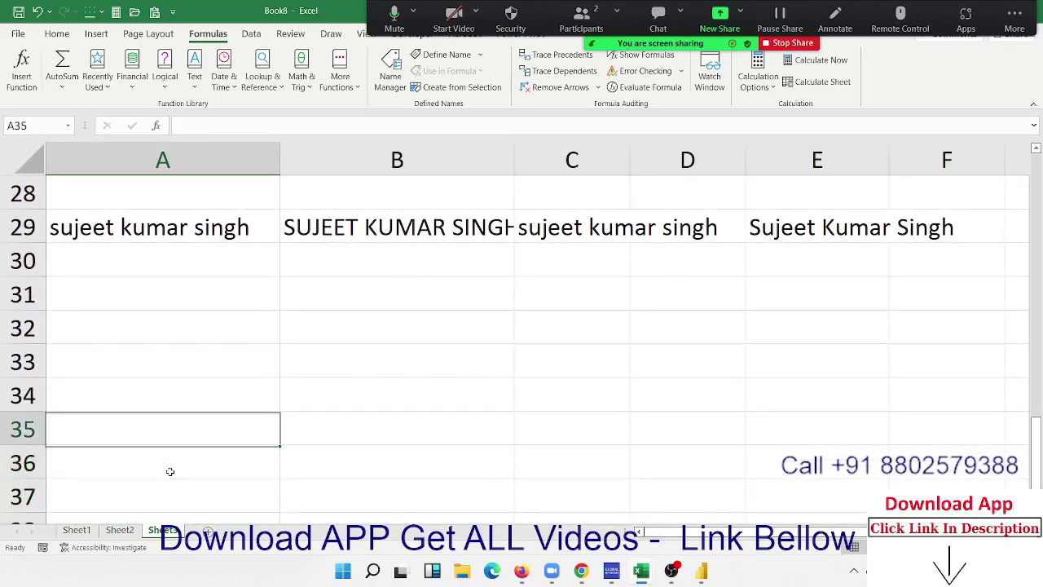
pyautogui.press('Up')
pyautogui.press('Up')
pyautogui.press('Up')
pyautogui.press('Up')
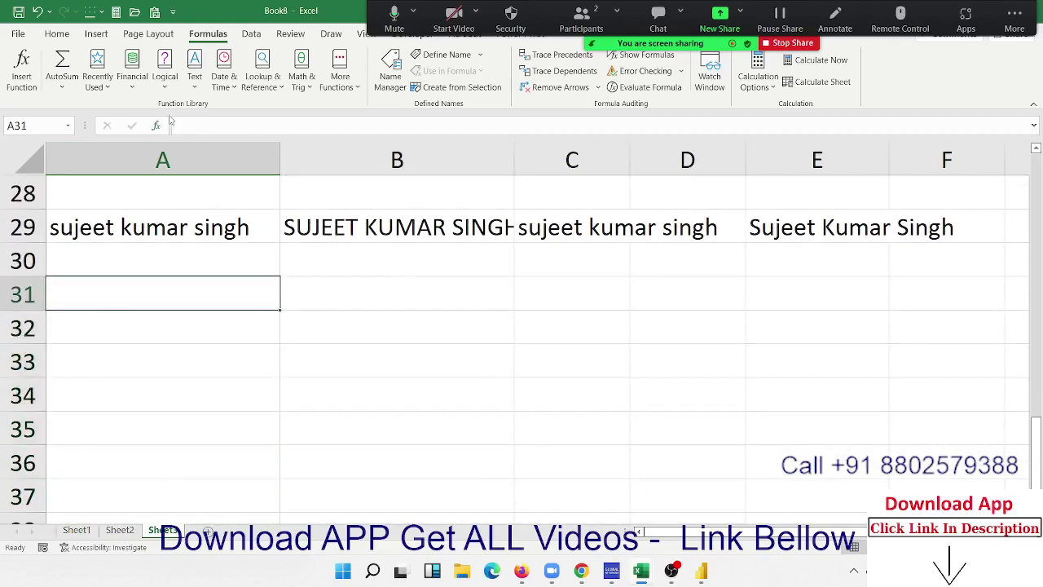
pyautogui.click(195, 88)
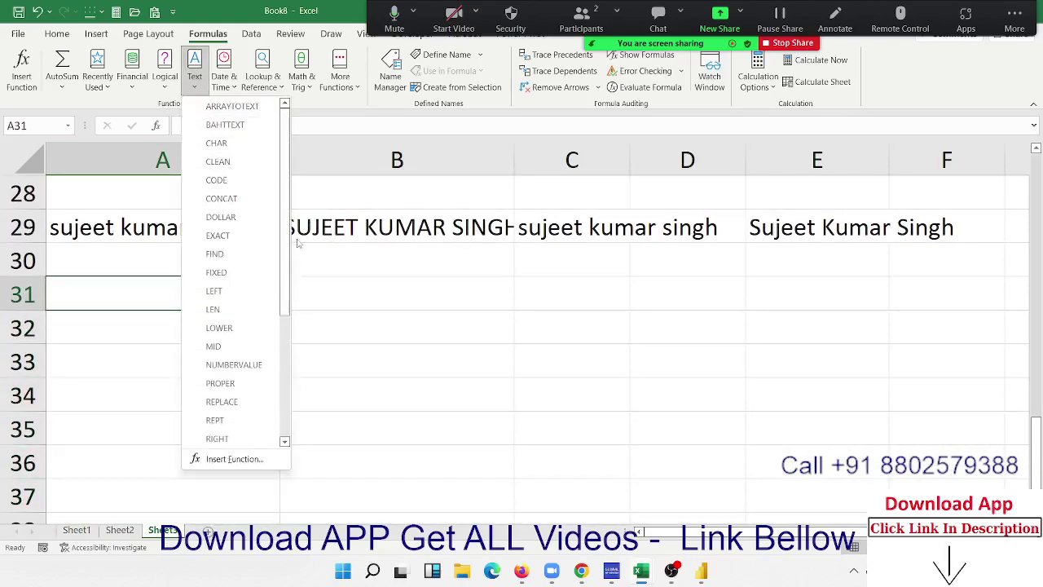
pyautogui.moveTo(287, 241); pyautogui.dragTo(296, 354)
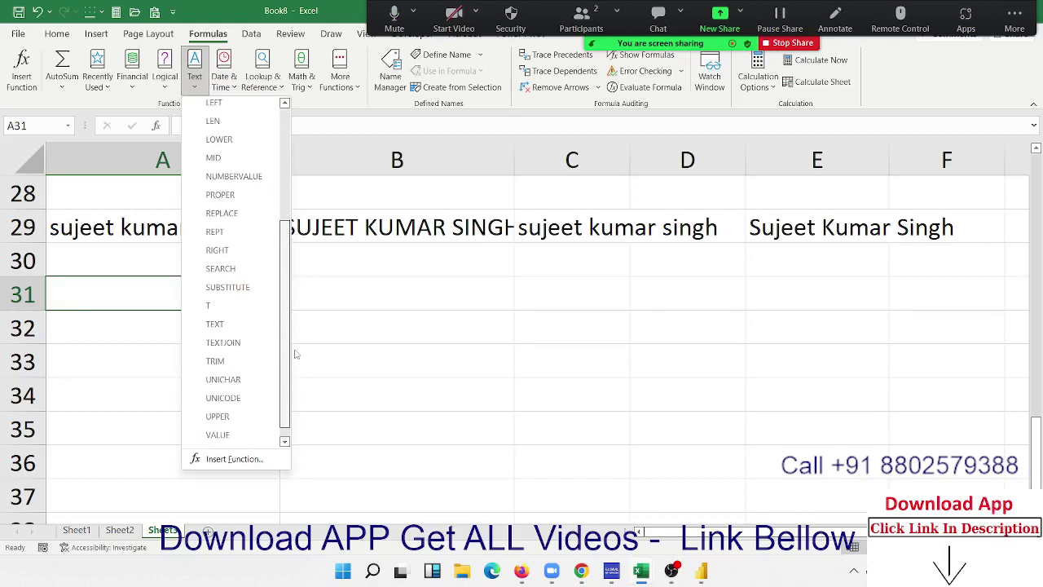
pyautogui.moveTo(296, 354); pyautogui.dragTo(294, 355)
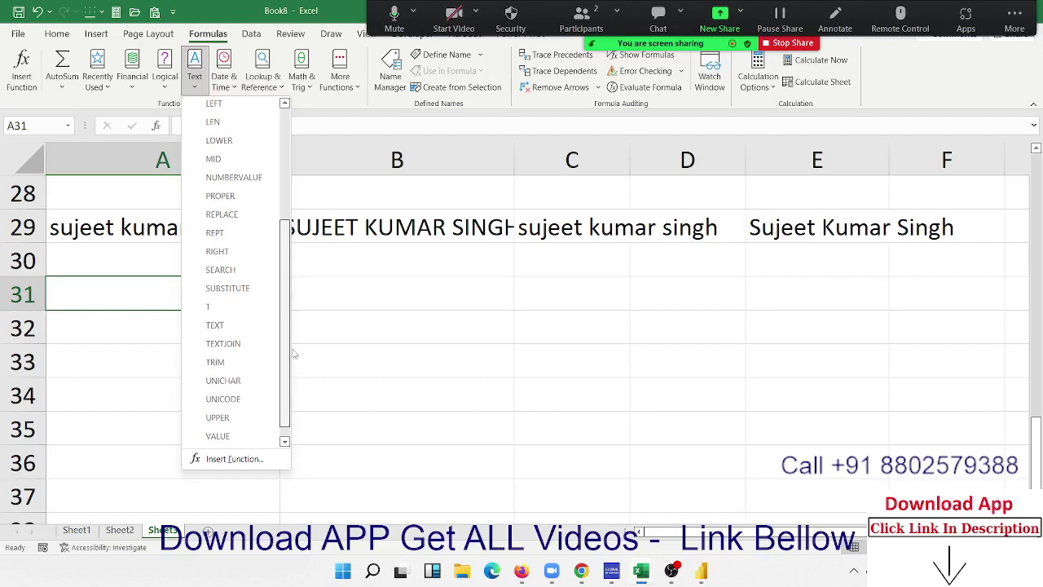
pyautogui.scroll(-1, 294, 355)
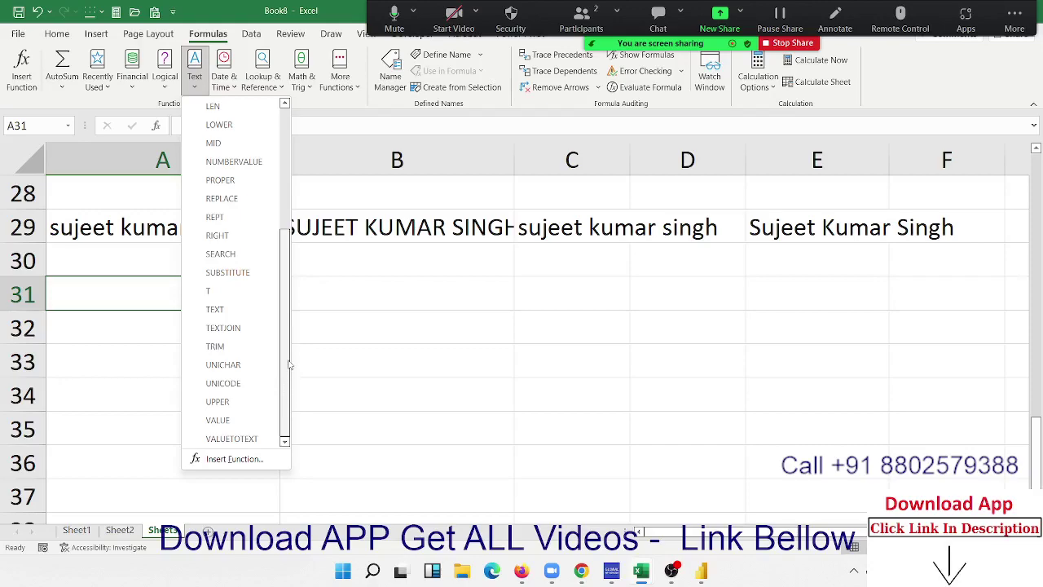
pyautogui.click(330, 334)
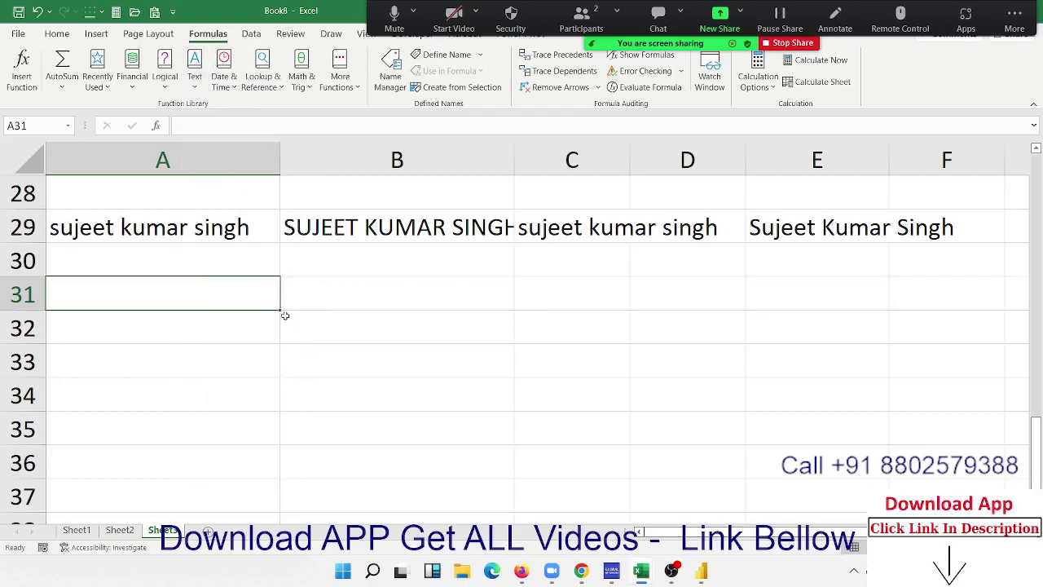
# Store '14662 as text in A31, then add =VALUE(A31) in B31 and =NUMBERVALUE(A31) in B32.
pyautogui.write("'146")
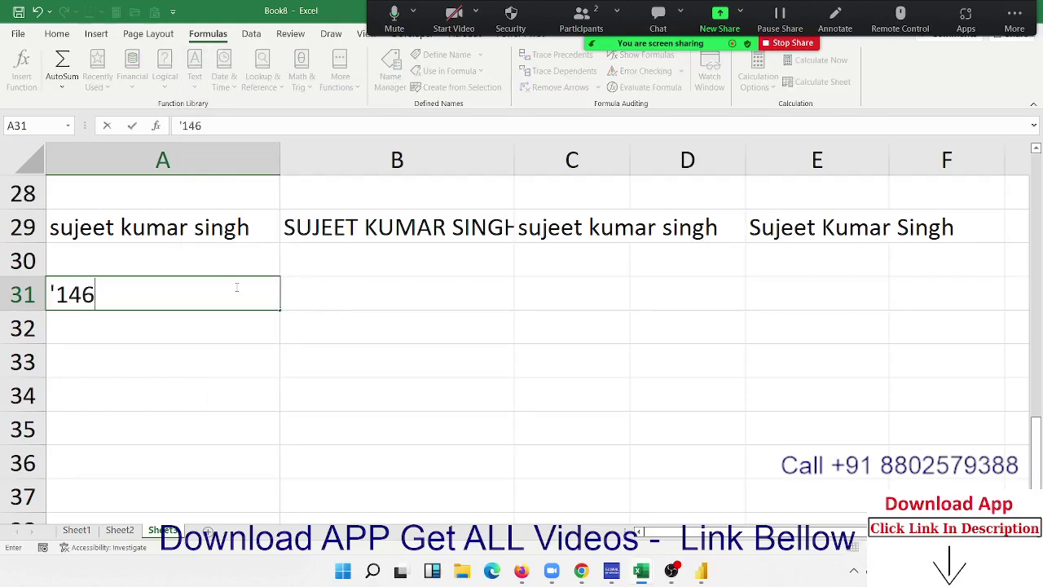
pyautogui.write('62')
pyautogui.press('Tab')
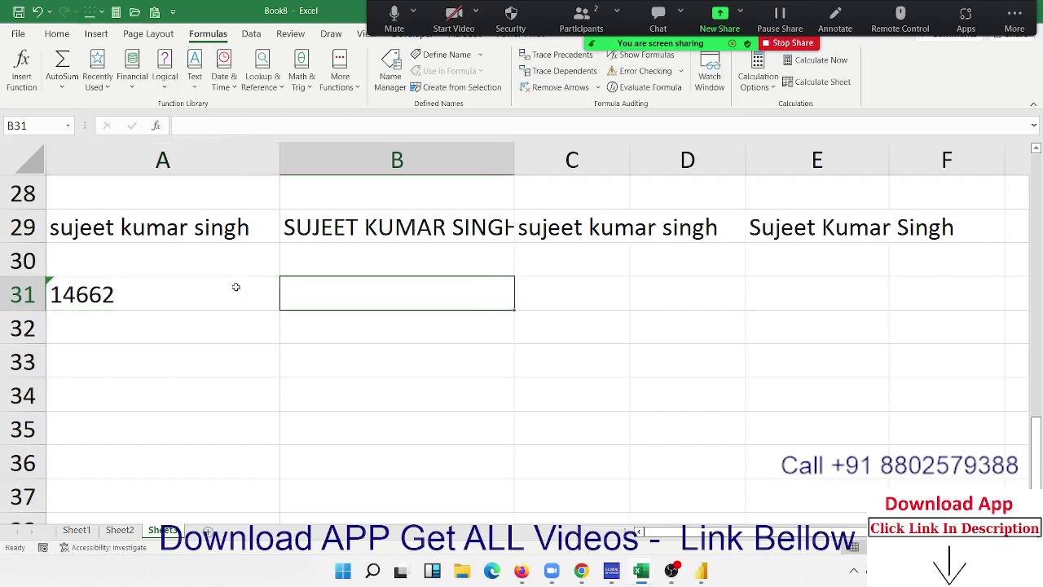
pyautogui.write('=va')
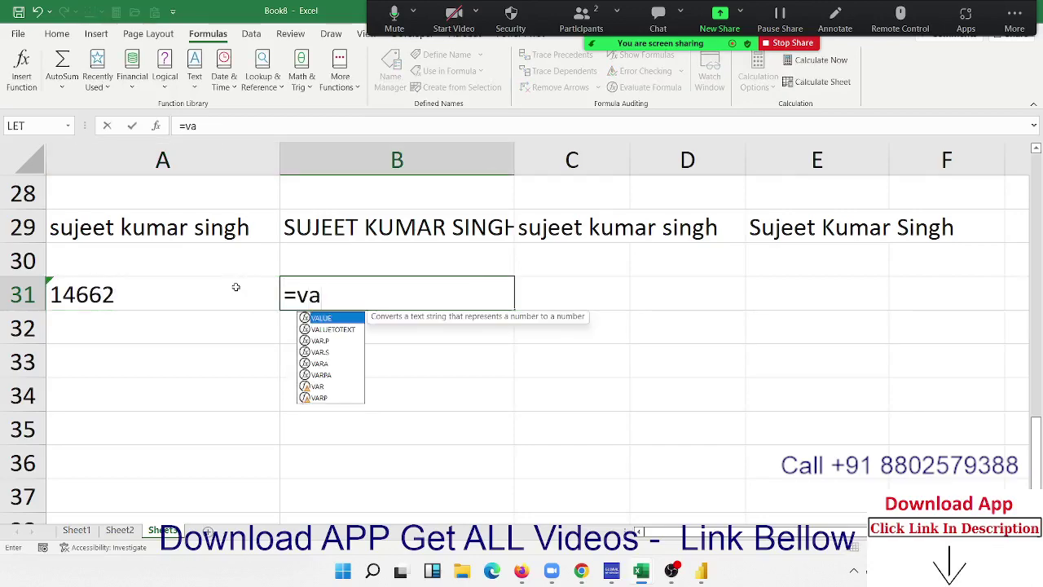
pyautogui.press('Tab')
pyautogui.click(235, 287)
pyautogui.press('Return')
pyautogui.write('=')
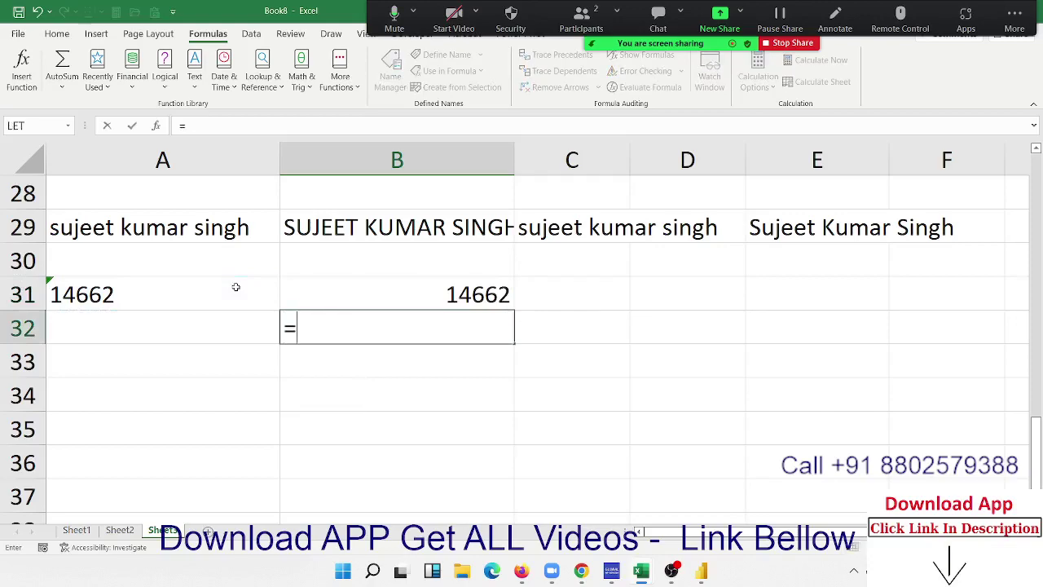
pyautogui.write('num')
pyautogui.press('Up')
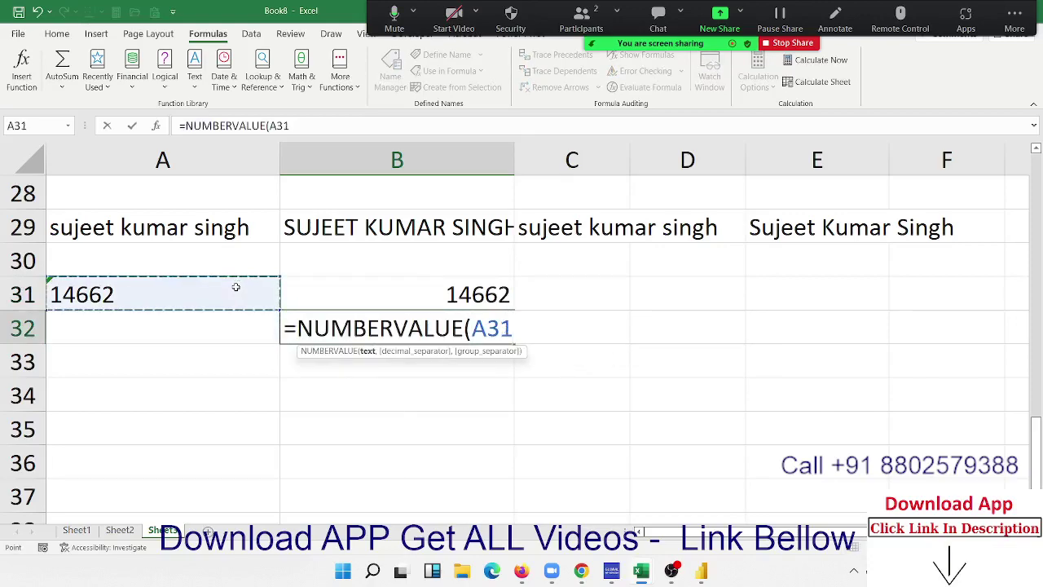
pyautogui.press('Return')
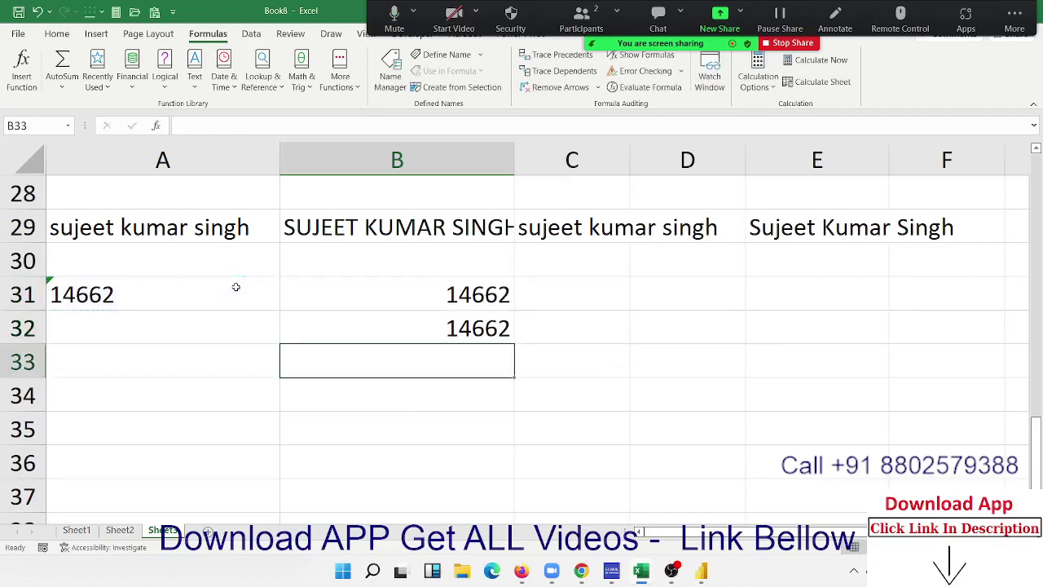
# Enter =VALUETOTEXT(B31) in D31.
pyautogui.press('Right')
pyautogui.press('Up')
pyautogui.press('Up')
pyautogui.press('Right')
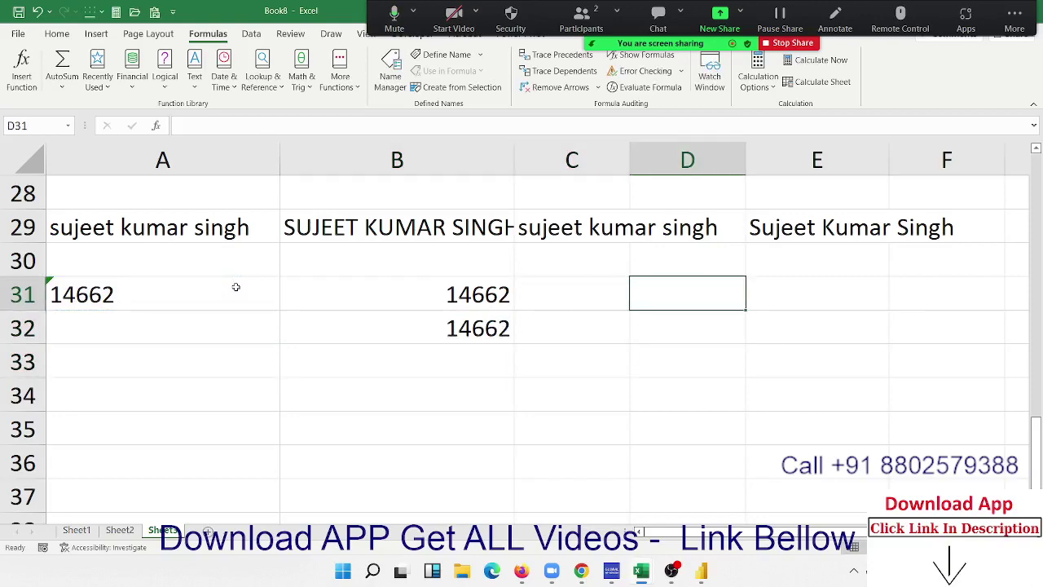
pyautogui.write('=te')
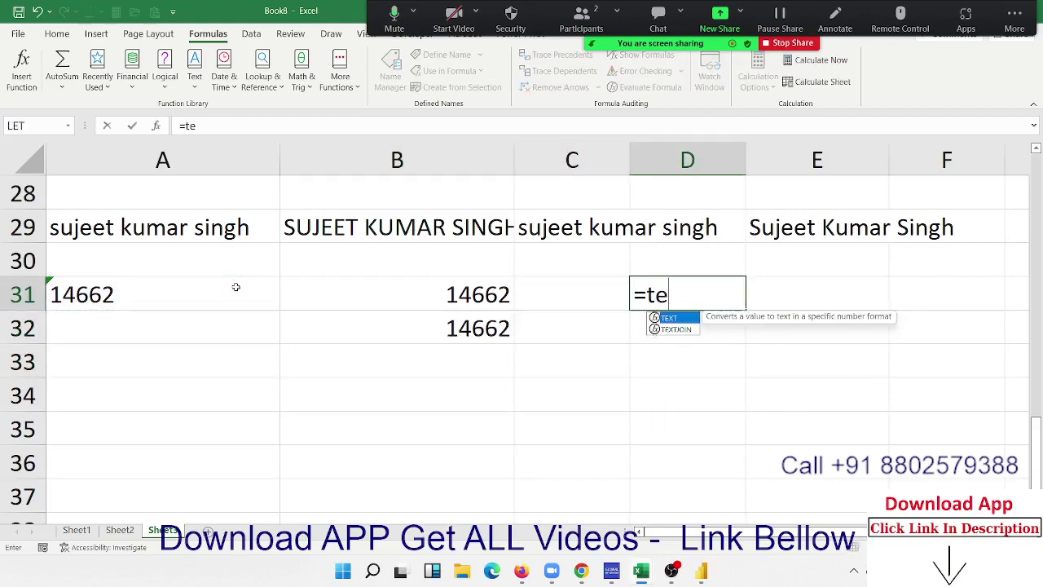
pyautogui.press('BackSpace')
pyautogui.press('BackSpace')
pyautogui.write('va')
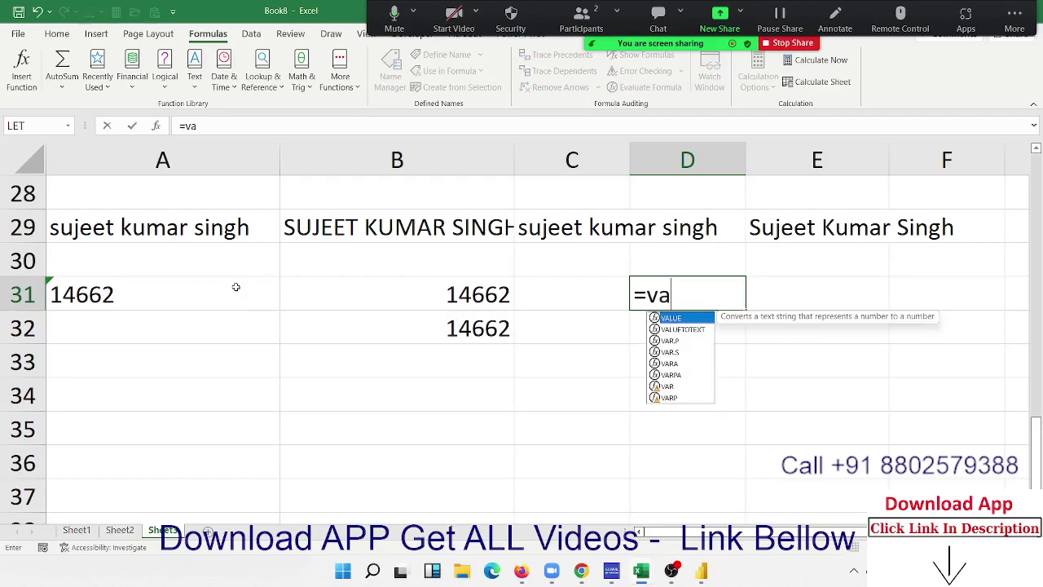
pyautogui.press('Down')
pyautogui.press('Tab')
pyautogui.press('Left')
pyautogui.press('Left')
pyautogui.press('Return')
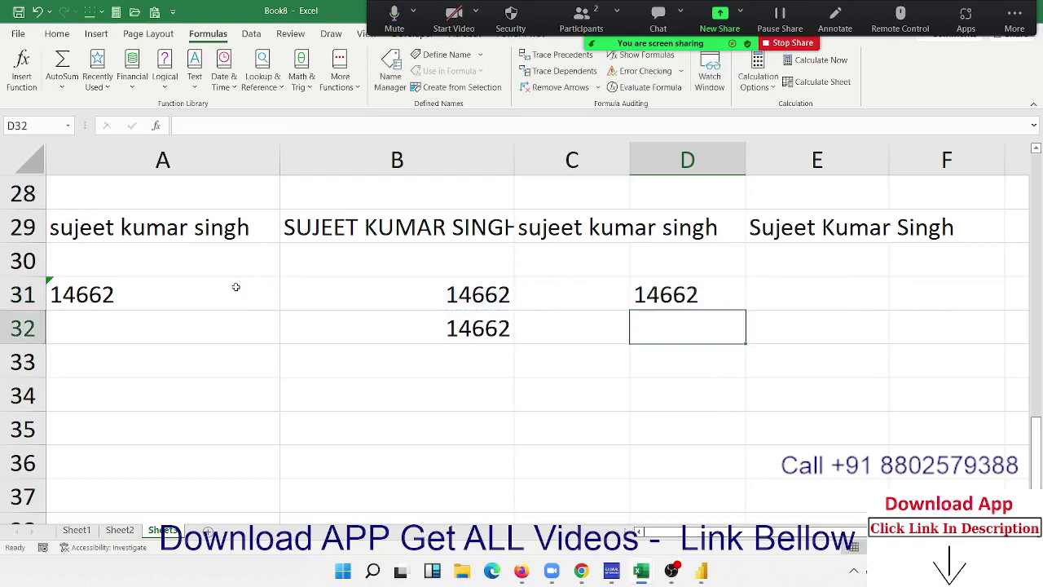
# Compare text and number with =A31=B31 in A33, which shows FALSE.
pyautogui.press('Left')
pyautogui.press('Left')
pyautogui.press('Left')
pyautogui.press('Down')
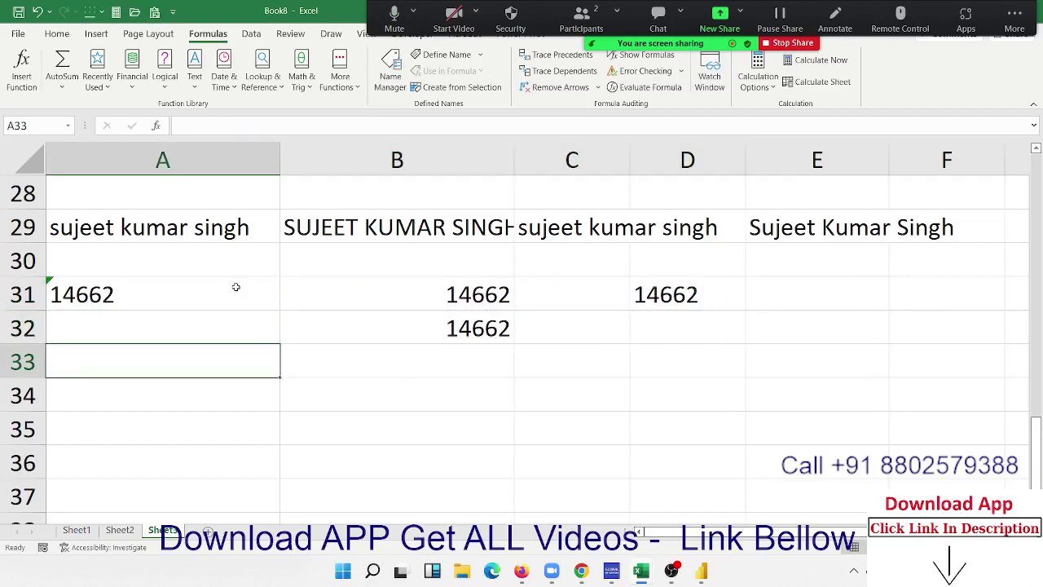
pyautogui.write('=')
pyautogui.press('Up')
pyautogui.press('Up')
pyautogui.write('=')
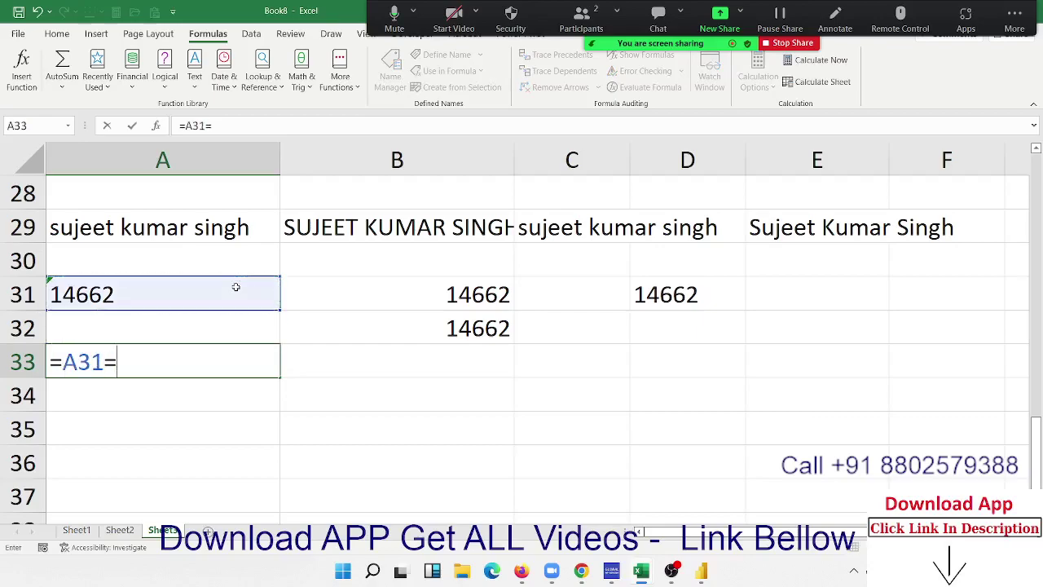
pyautogui.press('Right')
pyautogui.press('Right')
pyautogui.press('Up')
pyautogui.press('Up')
pyautogui.press('Left')
pyautogui.press('Return')
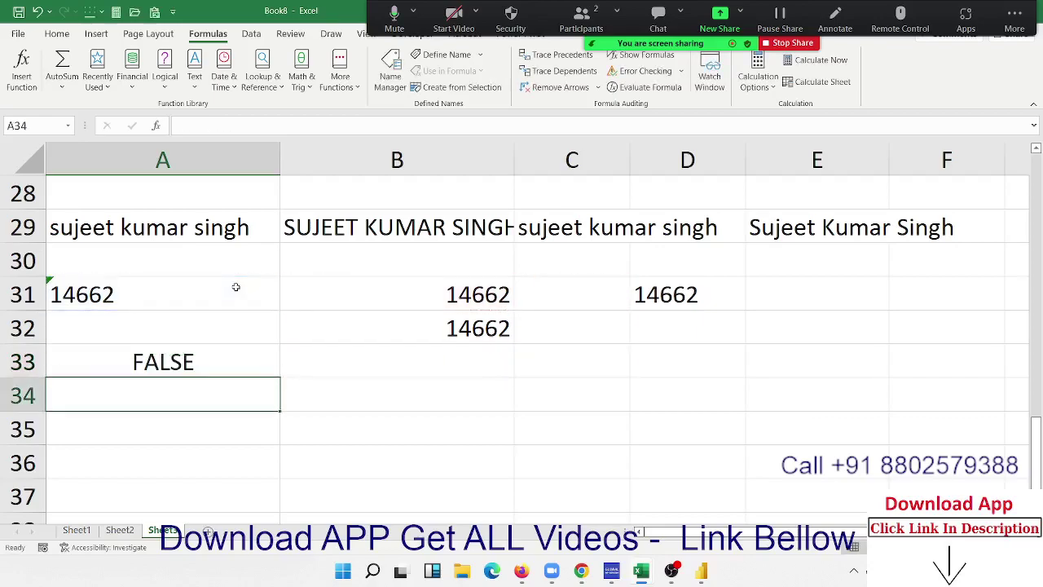
pyautogui.press('Up')
pyautogui.press('Right')
pyautogui.press('Up')
pyautogui.press('Up')
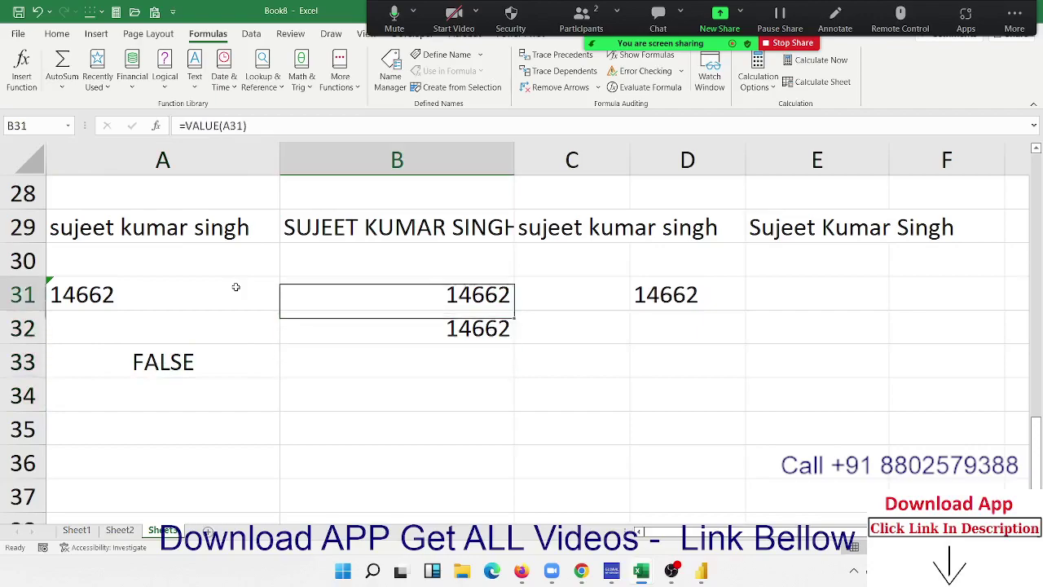
# Review the VALUETOTEXT formula in D31 and the Text functions list.
pyautogui.press('Down')
pyautogui.press('Down')
pyautogui.press('Left')
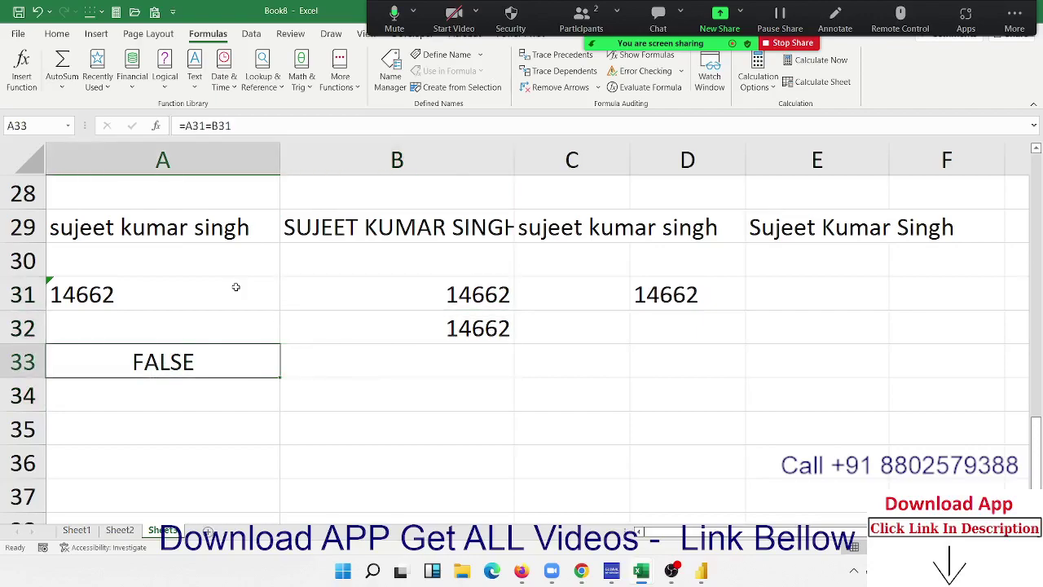
pyautogui.press('Right')
pyautogui.press('Right')
pyautogui.press('Right')
pyautogui.press('Up')
pyautogui.press('Up')
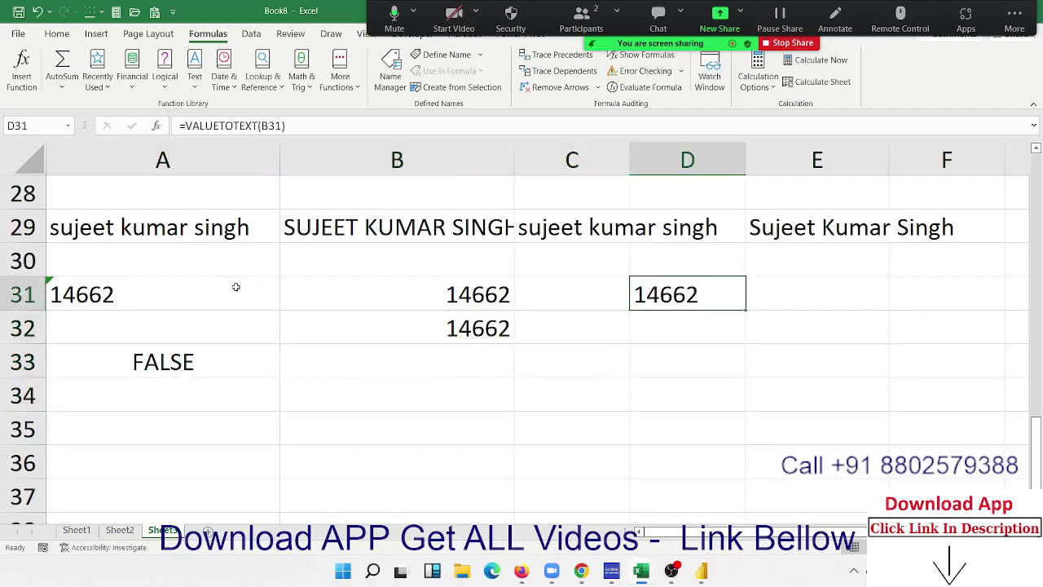
pyautogui.click(194, 67)
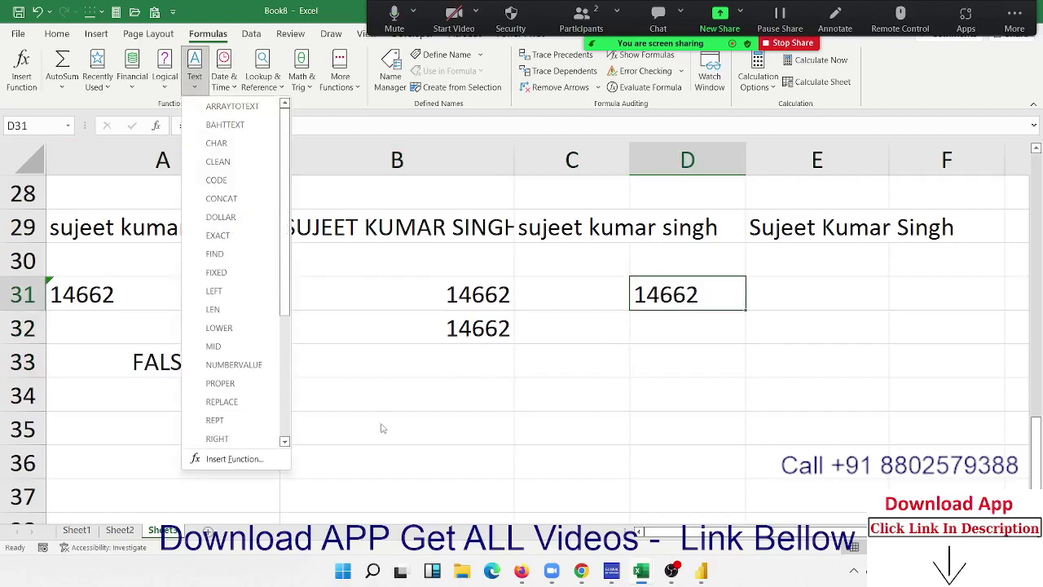
# Enter =REPT("A",5) in A40 to repeat A five times.
pyautogui.click(412, 430)
pyautogui.scroll(-3, 402, 430)
pyautogui.click(233, 249)
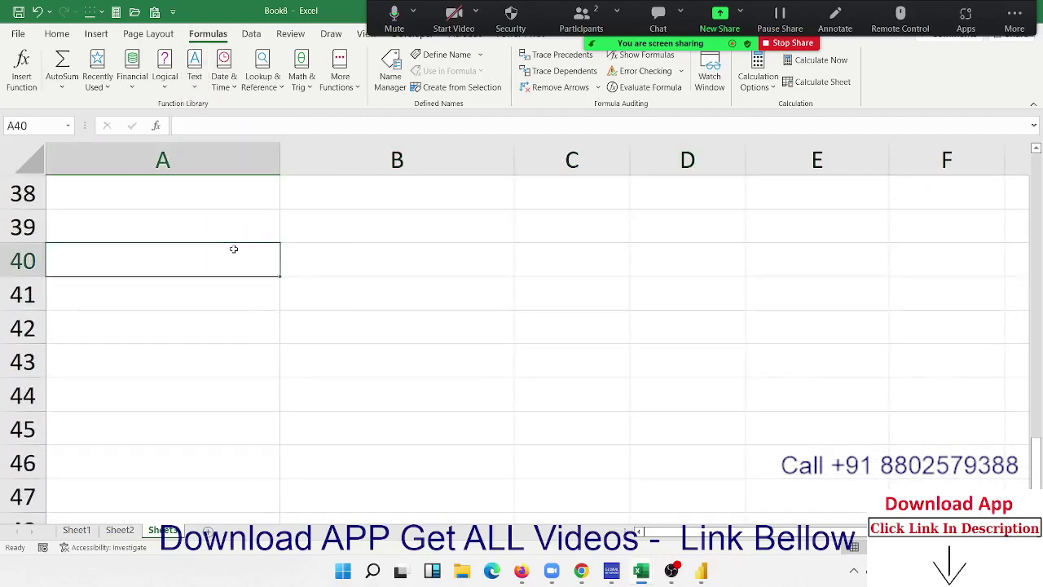
pyautogui.write('=re')
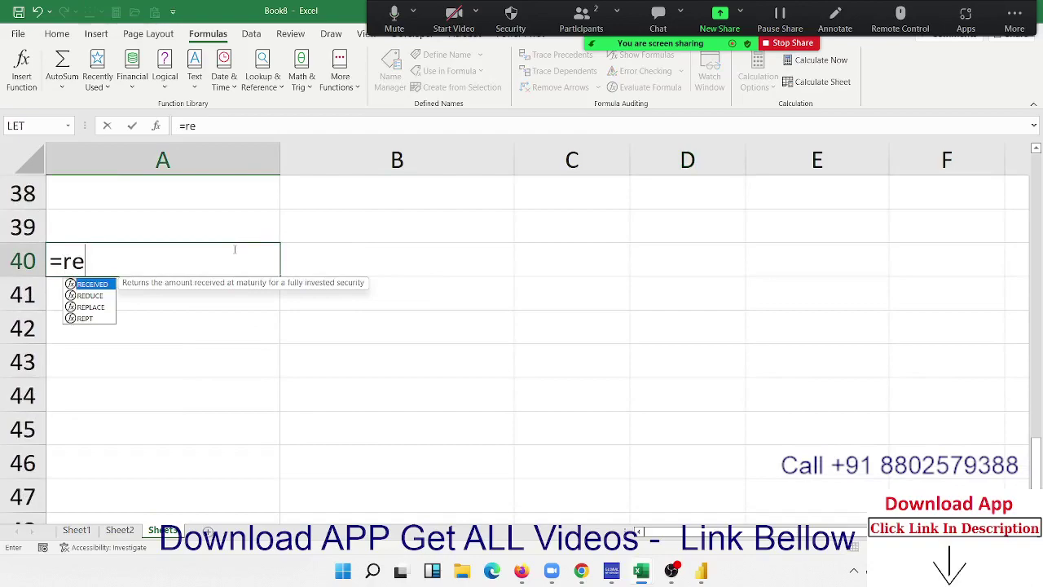
pyautogui.write('pt')
pyautogui.press('Tab')
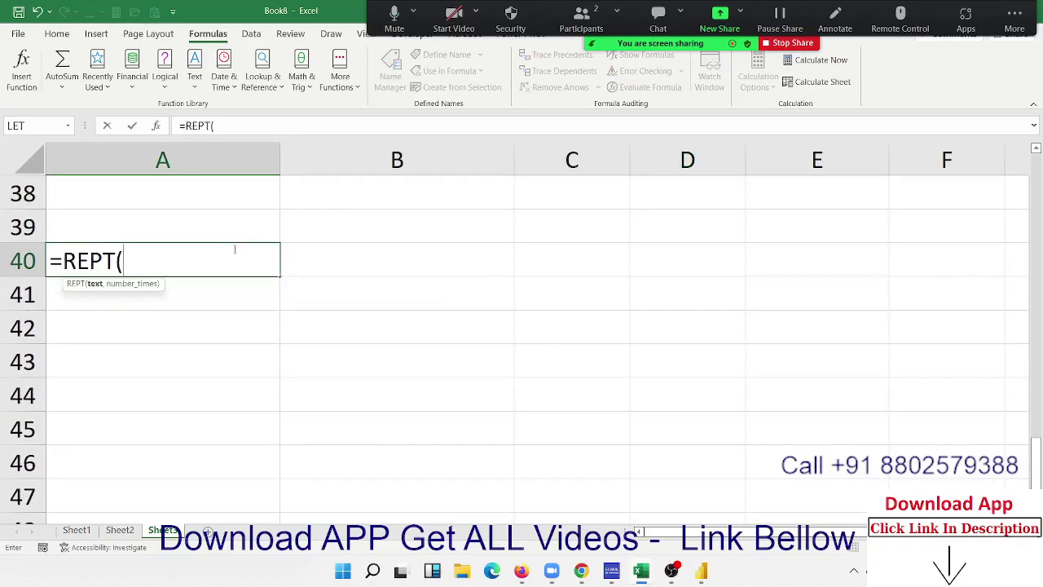
pyautogui.write('(')
pyautogui.press('BackSpace')
pyautogui.write('"A"')
pyautogui.write(',')
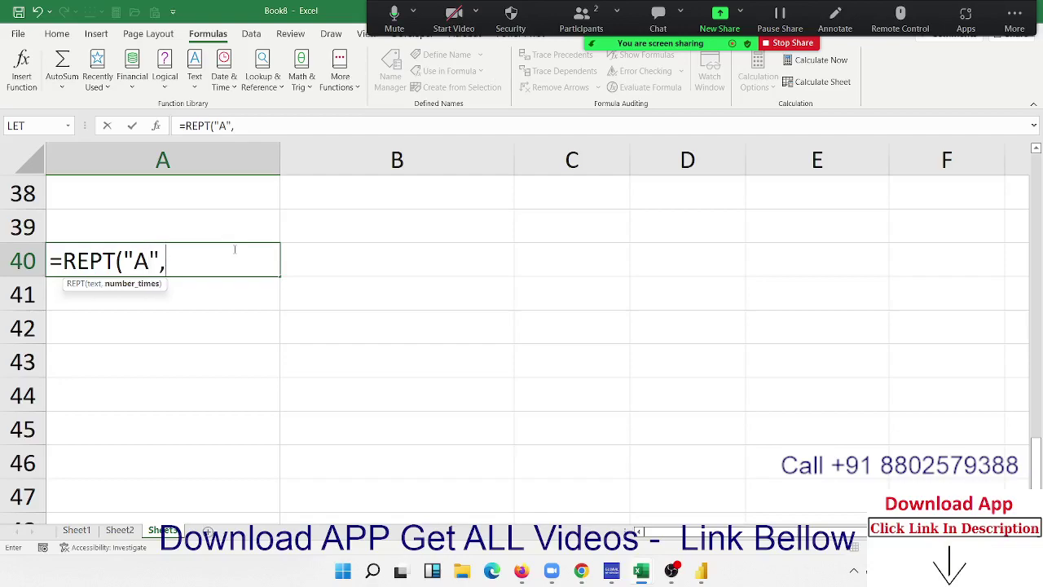
pyautogui.write('5')
pyautogui.press('Return')
# Change the REPT repeat count in A40 to 10.
pyautogui.click(234, 249)
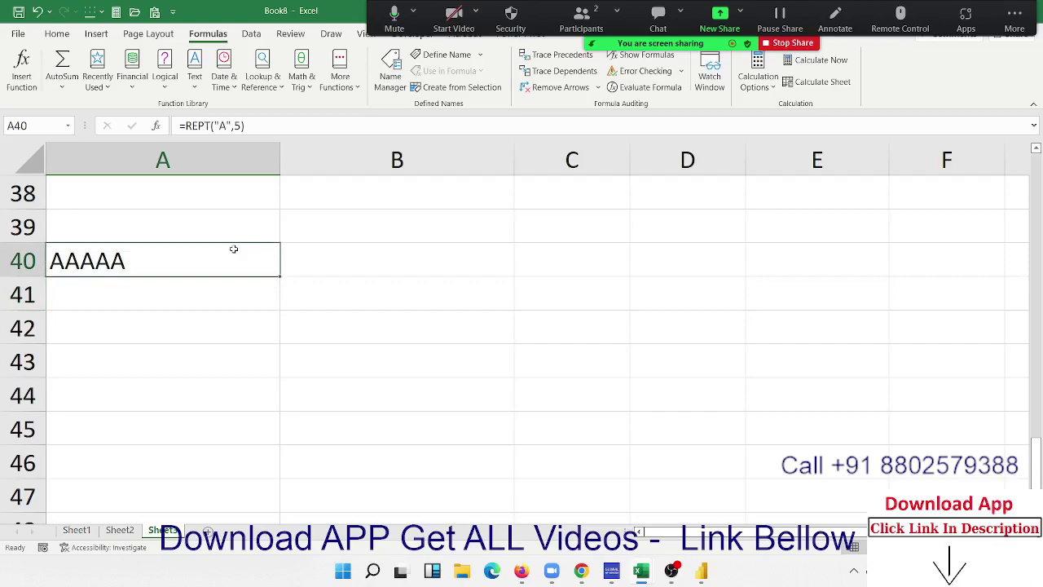
pyautogui.doubleClick(234, 249)
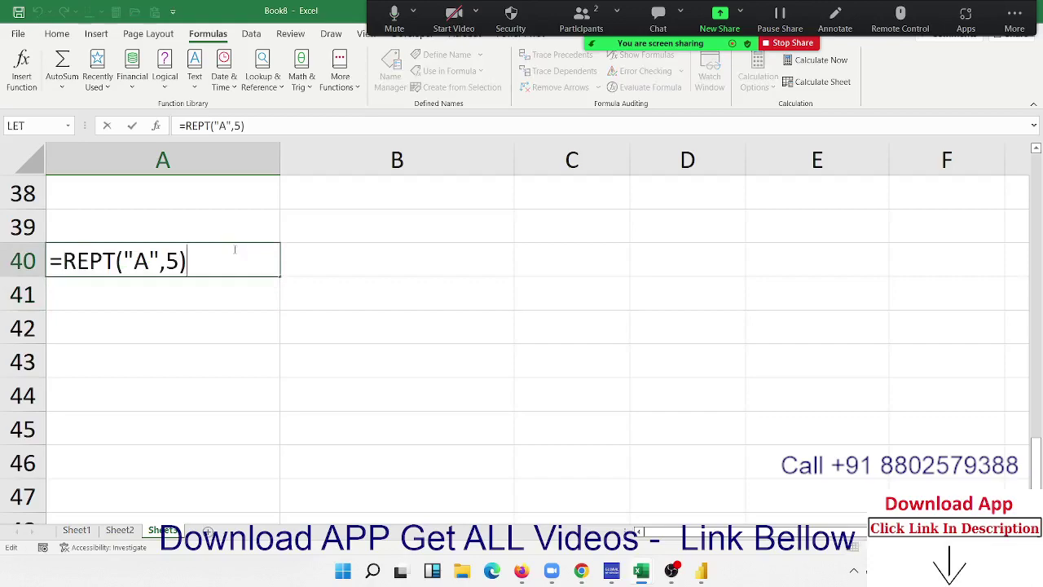
pyautogui.press('Left')
pyautogui.press('BackSpace')
pyautogui.write('10')
pyautogui.press('Return')
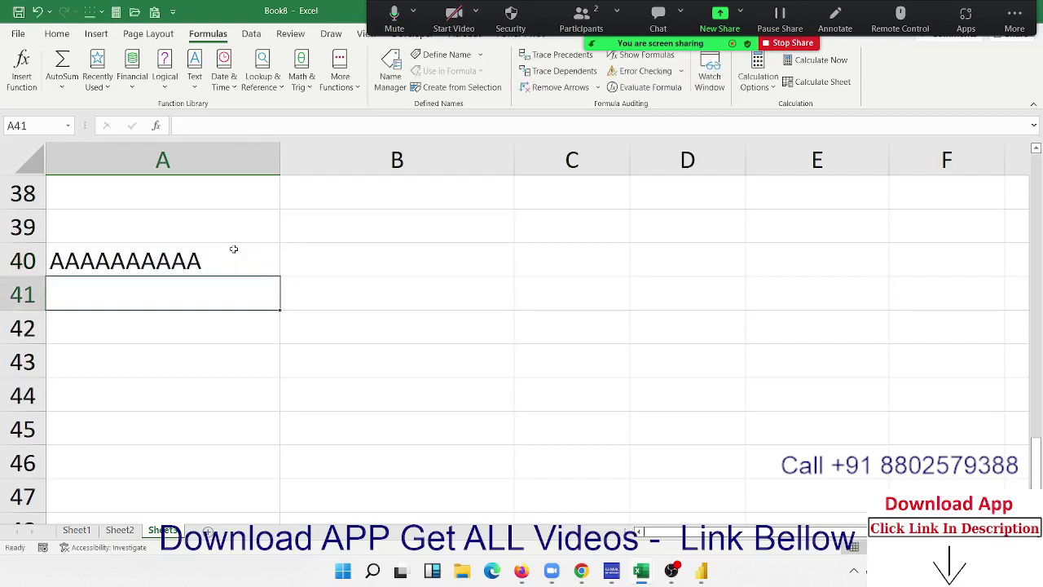
# Change the repeat count to 15, then minimize Excel to the desktop.
pyautogui.click(234, 248)
pyautogui.doubleClick(234, 248)
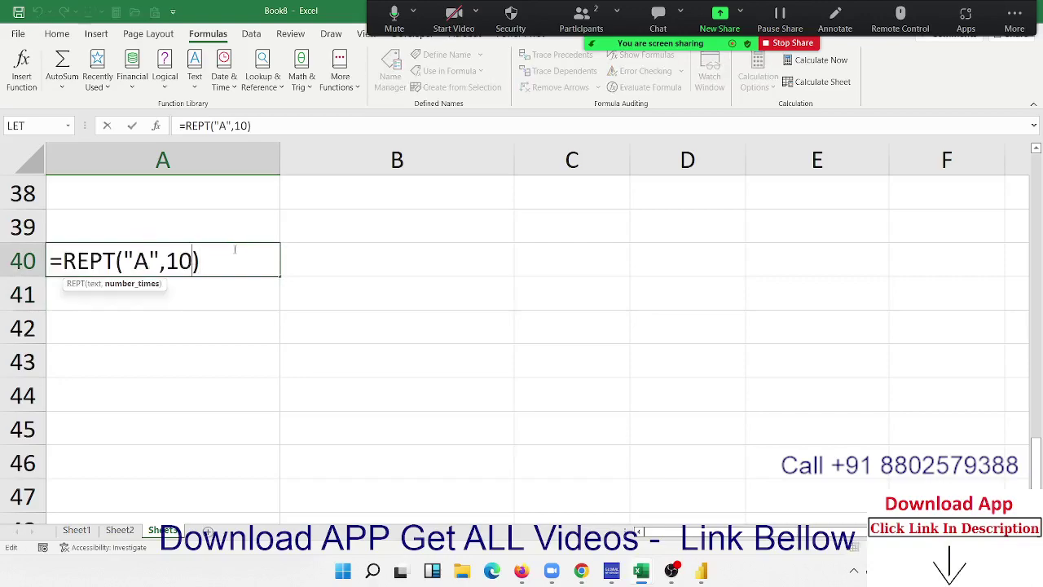
pyautogui.press('Left')
pyautogui.press('BackSpace')
pyautogui.write('5')
pyautogui.press('Return')
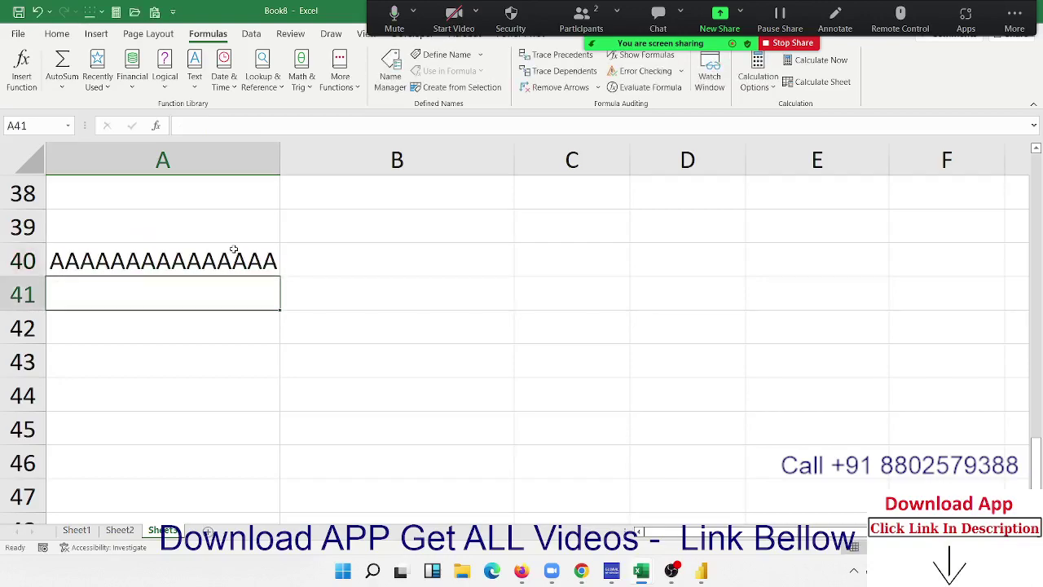
pyautogui.click(233, 248)
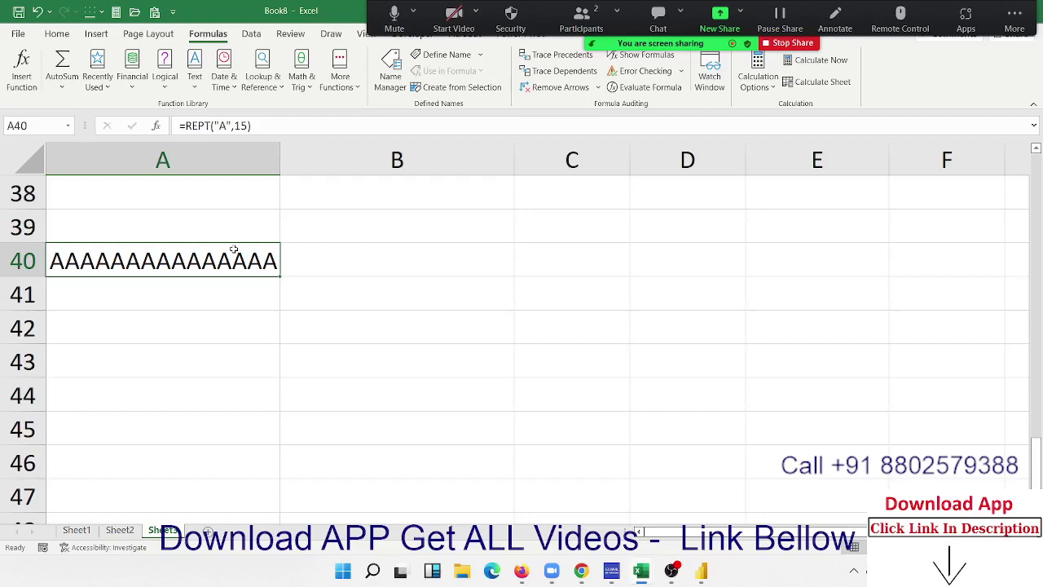
pyautogui.press('super+d')
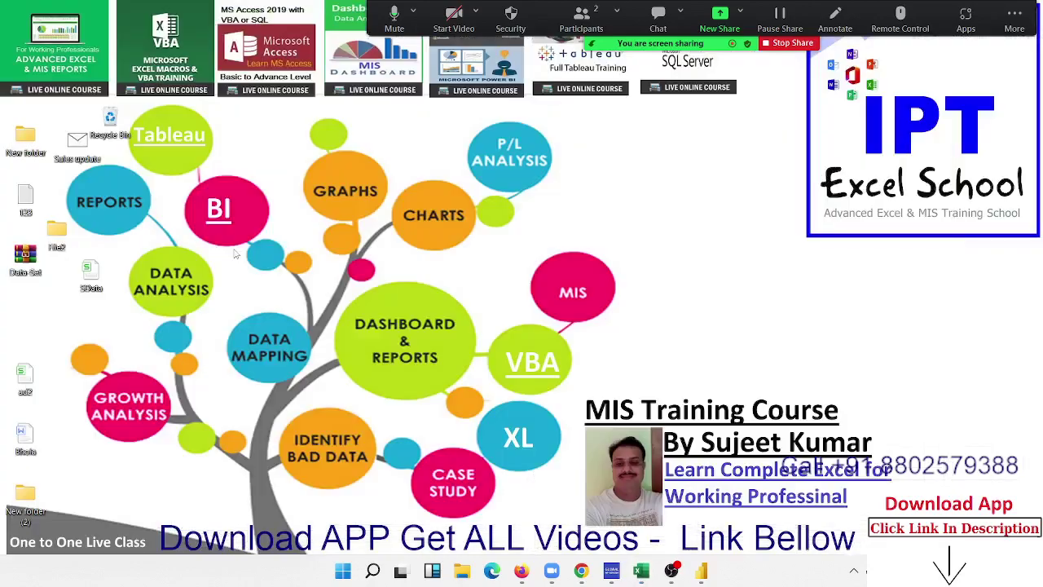